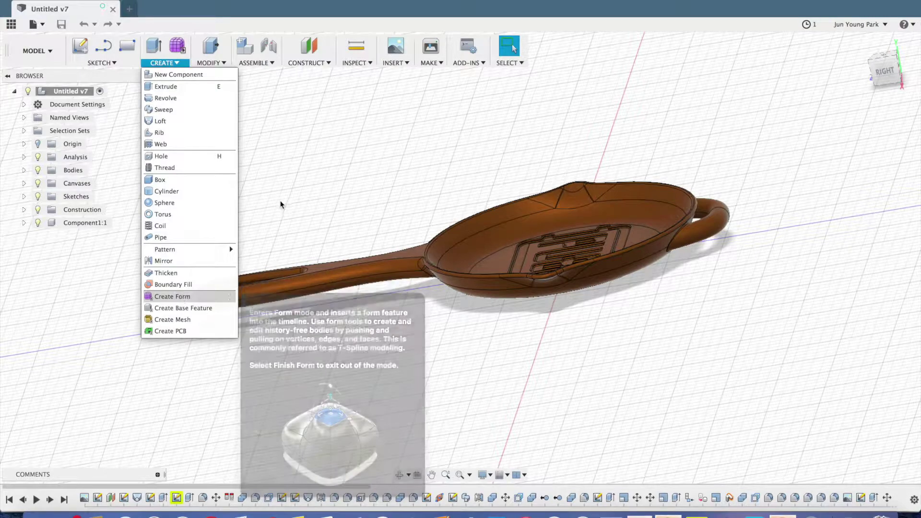
Play back the design timeline and inspect the finished frying pan model from above, below and the side
{"action": "left_click", "coordinate": [36, 499]}
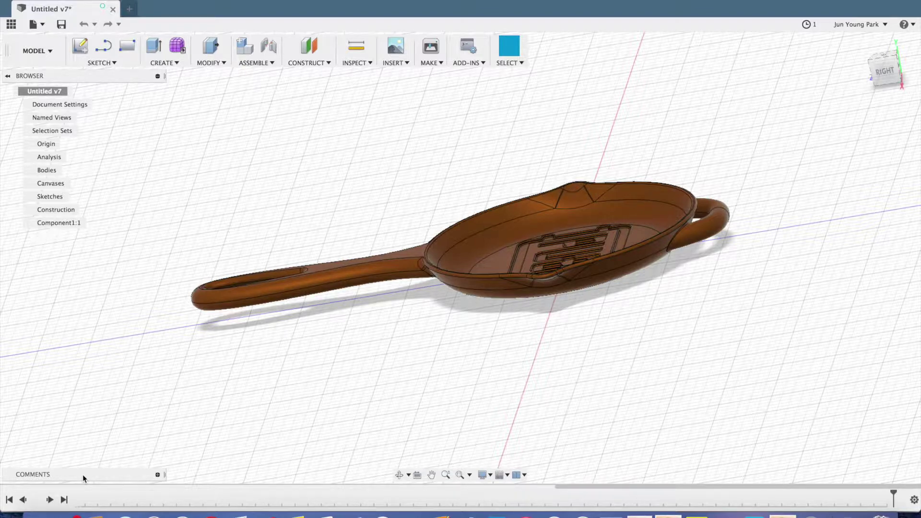
{"action": "middle_click_drag", "start_coordinate": [428, 146], "coordinate": [488, 154], "text": "shift"}
{"action": "middle_click_drag", "start_coordinate": [394, 393], "coordinate": [676, 365], "text": "shift"}
{"action": "middle_click_drag", "start_coordinate": [614, 264], "coordinate": [599, 232], "text": "shift"}
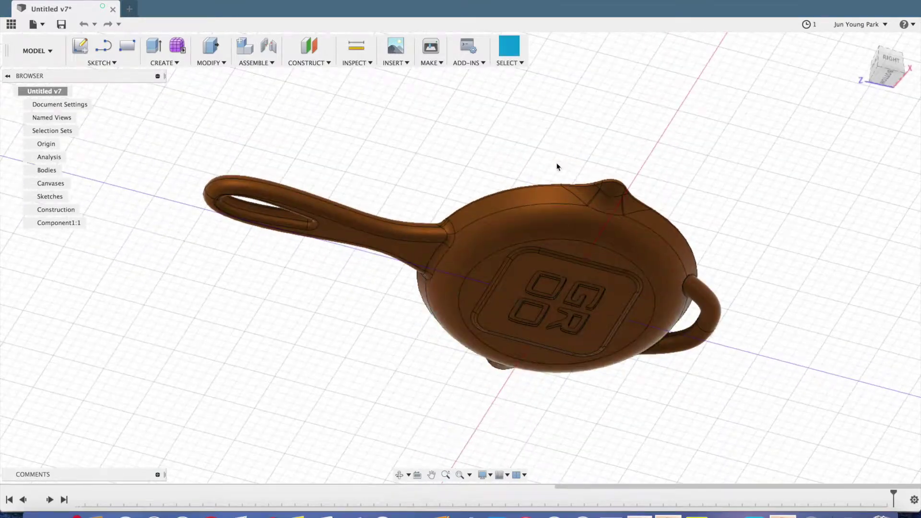
{"action": "middle_click_drag", "start_coordinate": [390, 115], "coordinate": [357, 173], "text": "shift"}
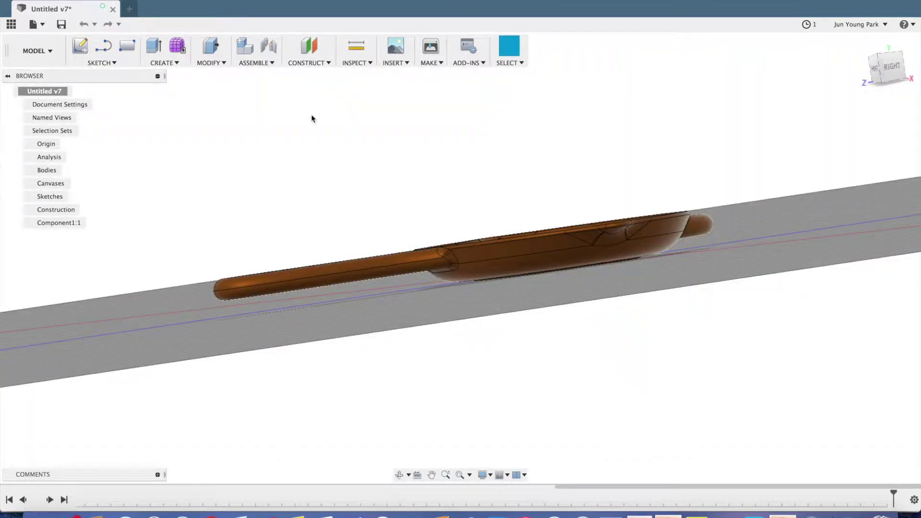
{"action": "middle_click_drag", "start_coordinate": [302, 131], "coordinate": [328, 185], "text": "shift"}
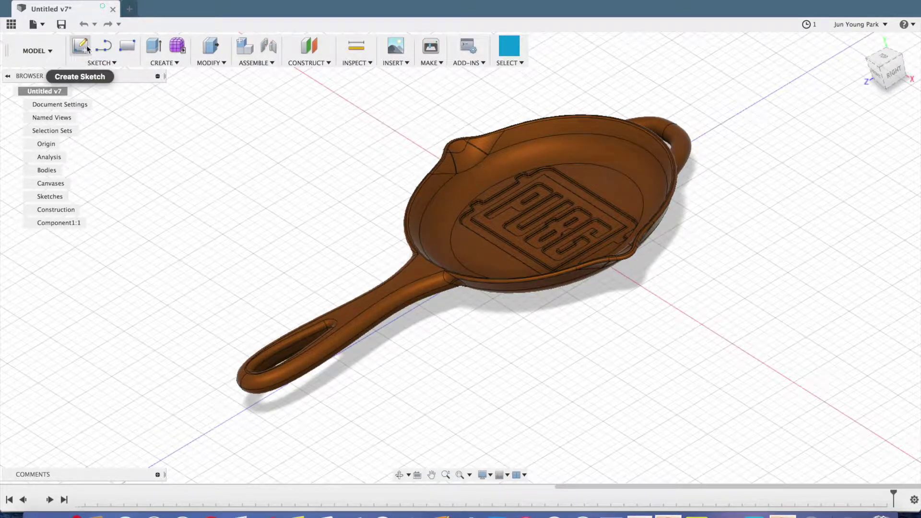
Start a new design and create a form in it, entering the Sculpt environment
{"action": "left_click", "coordinate": [48, 24]}
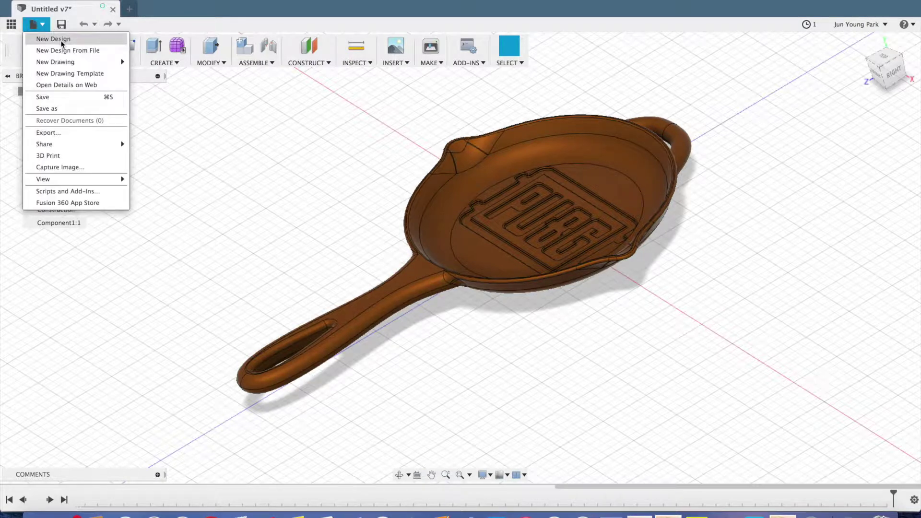
{"action": "left_click", "coordinate": [61, 44]}
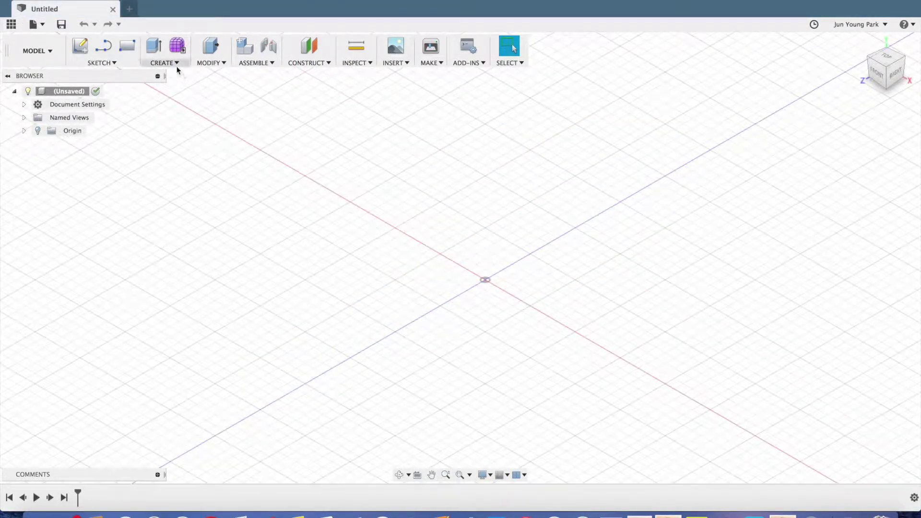
{"action": "left_click", "coordinate": [176, 64]}
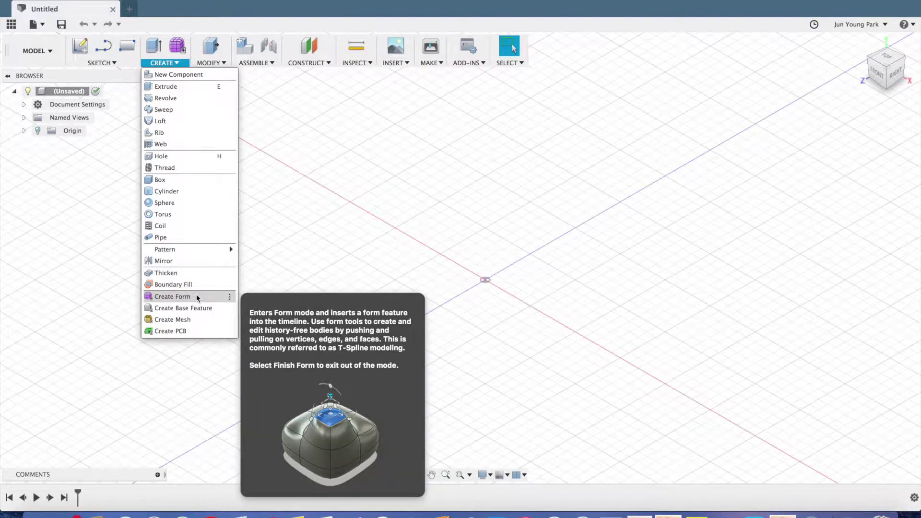
{"action": "left_click", "coordinate": [323, 231]}
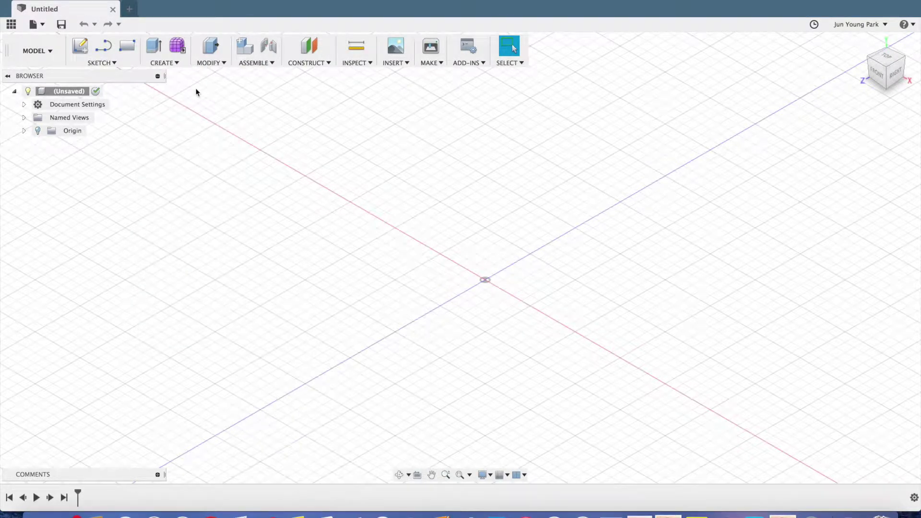
{"action": "left_click", "coordinate": [174, 52]}
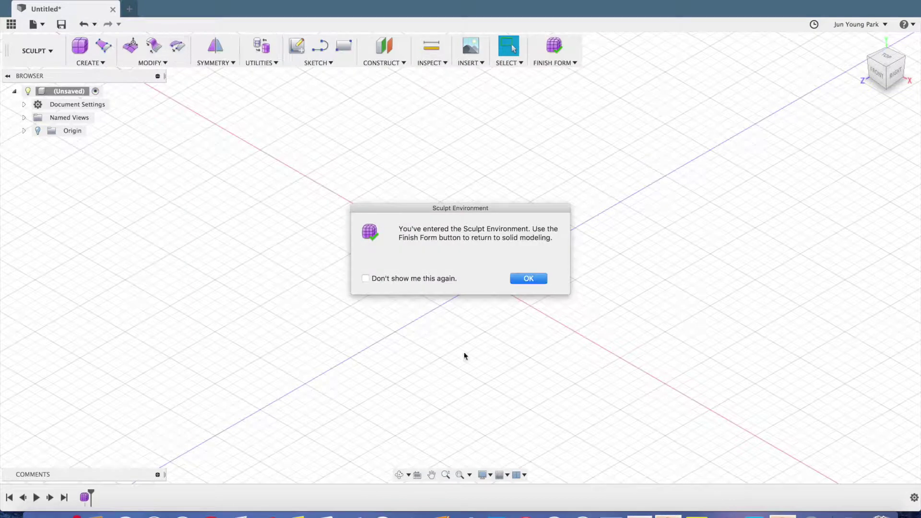
{"action": "left_click", "coordinate": [527, 282]}
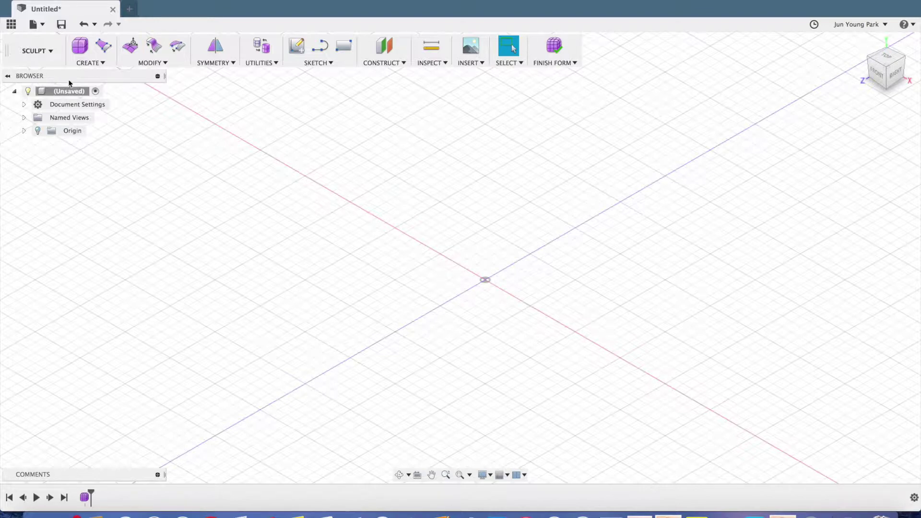
Place a form cylinder about 100 mm in diameter on the horizontal plane, centred on the origin
{"action": "left_click", "coordinate": [94, 66]}
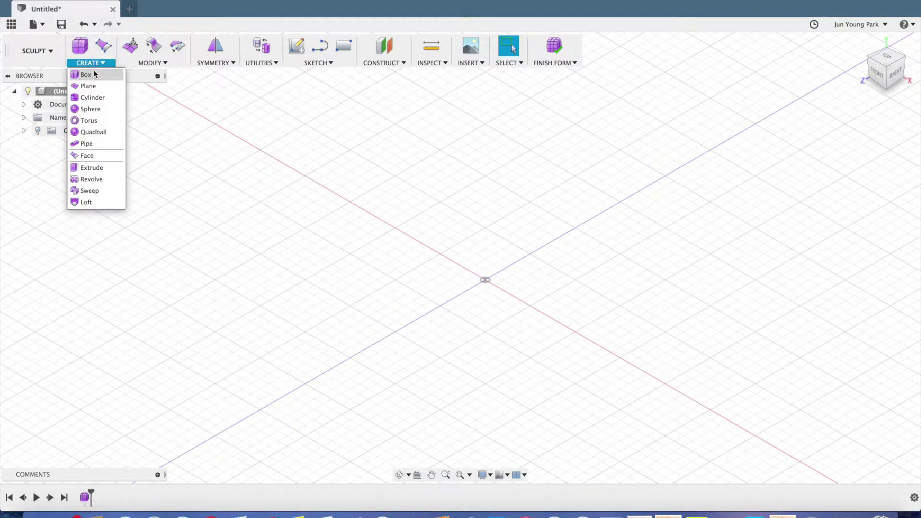
{"action": "left_click", "coordinate": [91, 97]}
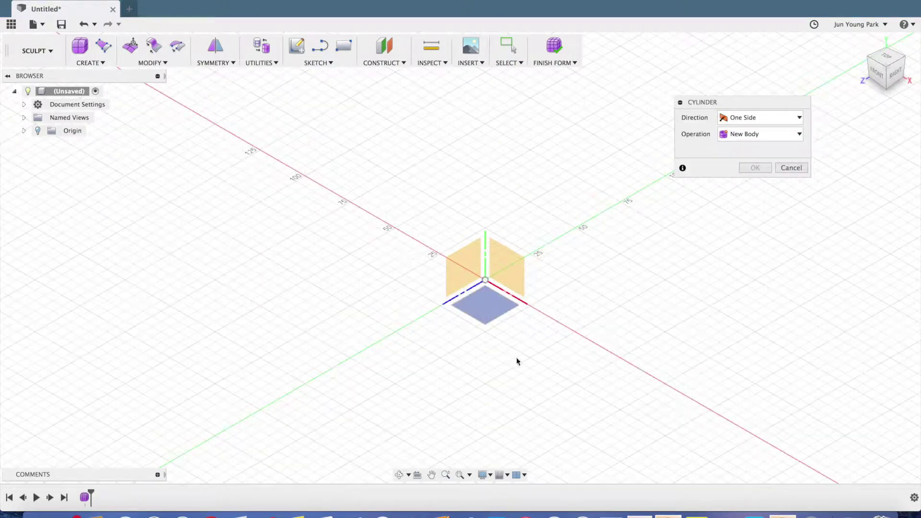
{"action": "left_click", "coordinate": [495, 306]}
{"action": "left_click", "coordinate": [485, 281]}
{"action": "left_click", "coordinate": [582, 328]}
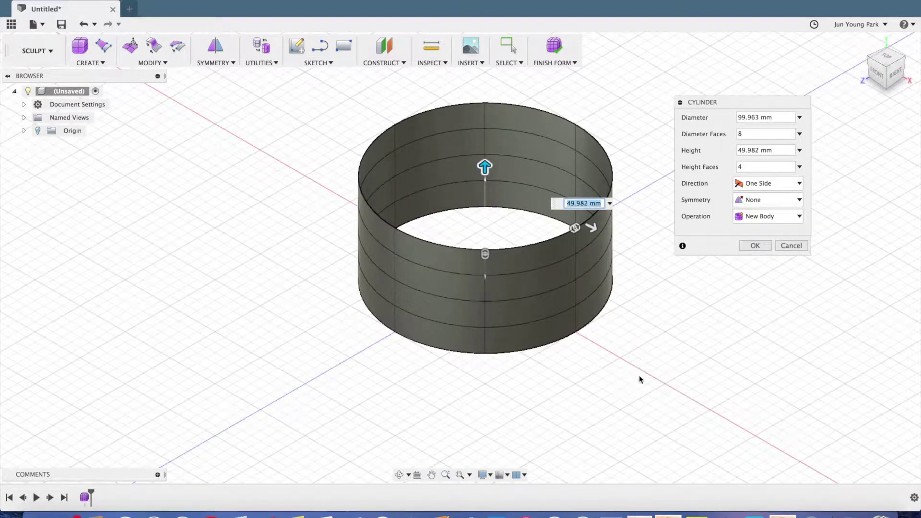
Set the cylinder to 20 diameter faces and 1 height face
{"action": "middle_click_drag", "start_coordinate": [638, 378], "coordinate": [718, 289], "text": "shift"}
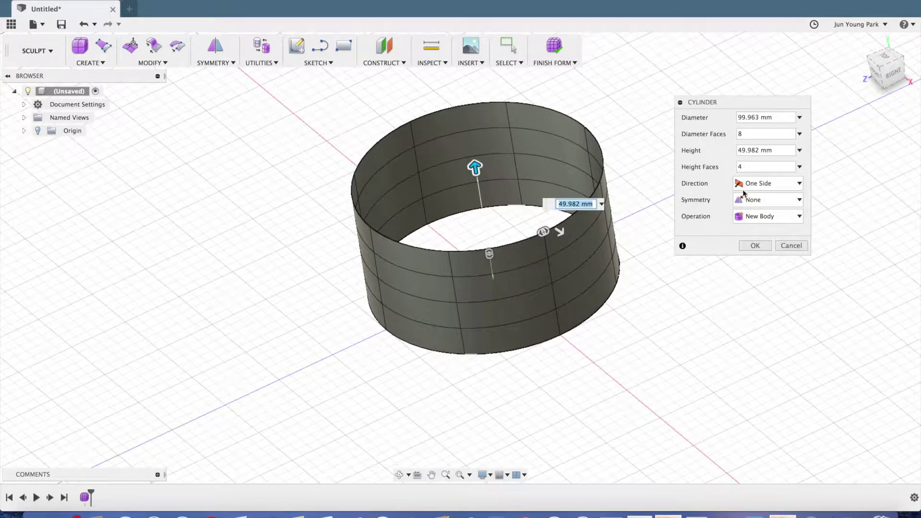
{"action": "left_click_drag", "start_coordinate": [754, 137], "coordinate": [733, 140]}
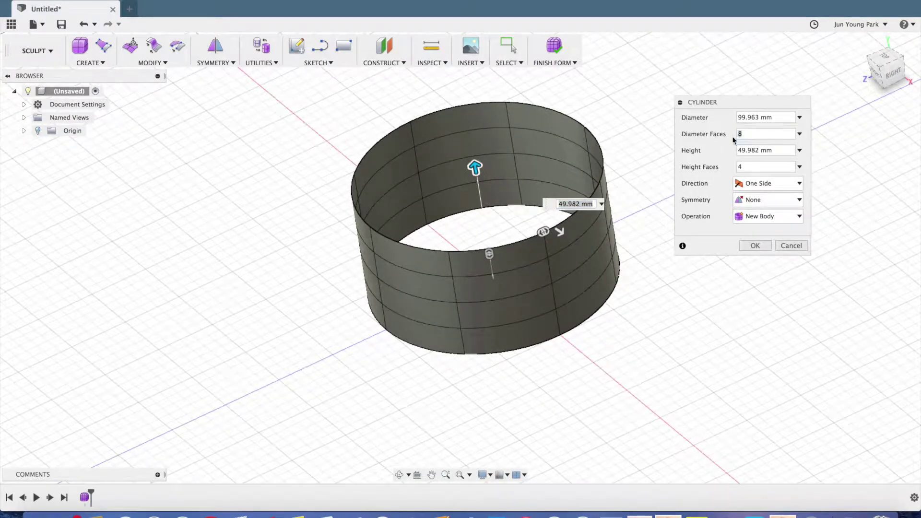
{"action": "type", "text": "20"}
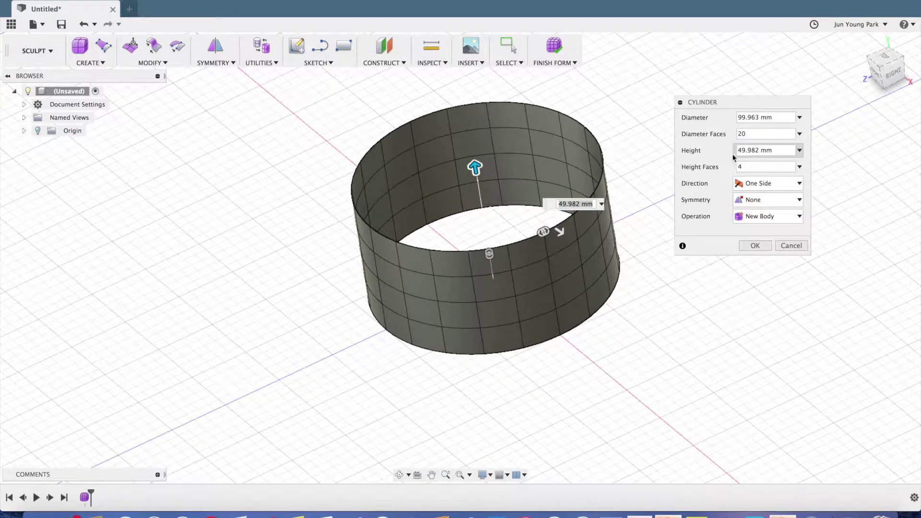
{"action": "left_click_drag", "start_coordinate": [763, 172], "coordinate": [687, 171]}
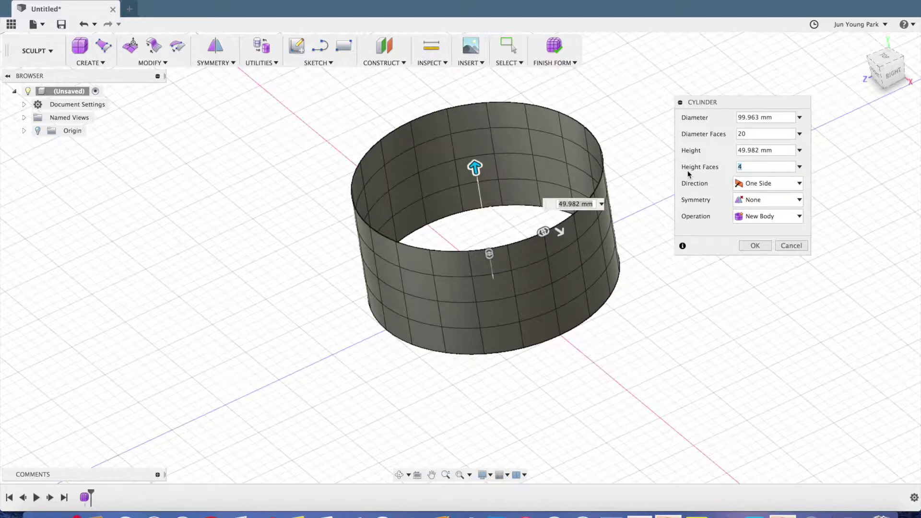
{"action": "type", "text": "1"}
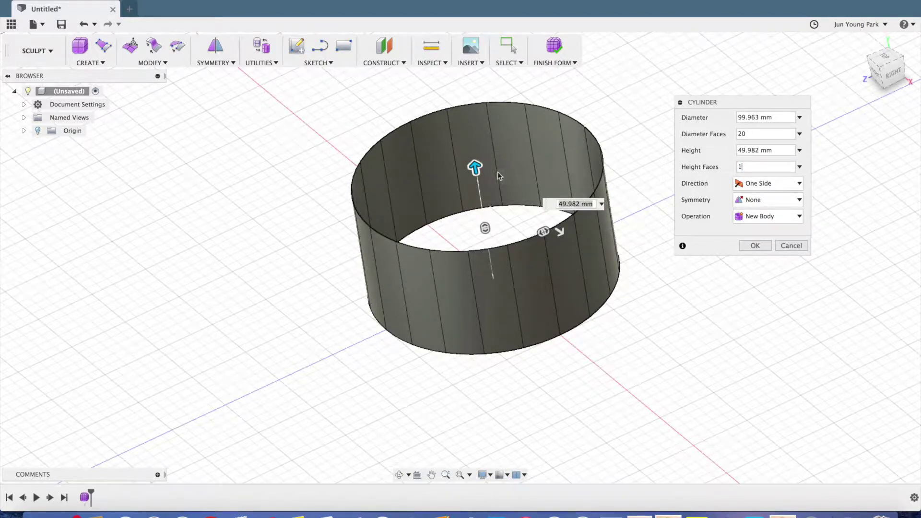
Reduce the cylinder's height to make a shallow open ring and create the body
{"action": "left_click_drag", "start_coordinate": [474, 169], "coordinate": [479, 223]}
{"action": "middle_click_drag", "start_coordinate": [558, 163], "coordinate": [606, 139], "text": "shift"}
{"action": "left_click_drag", "start_coordinate": [485, 219], "coordinate": [483, 213]}
{"action": "left_click", "coordinate": [753, 245]}
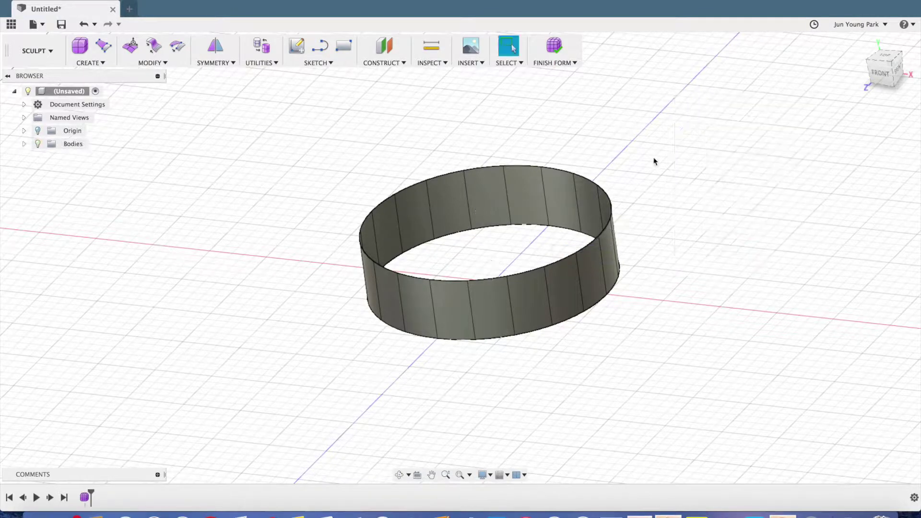
Use Edit Form to scale the ring's whole upper edge loop uniformly outward by a factor of about 1.48
{"action": "middle_click_drag", "start_coordinate": [682, 168], "coordinate": [584, 172], "text": "shift"}
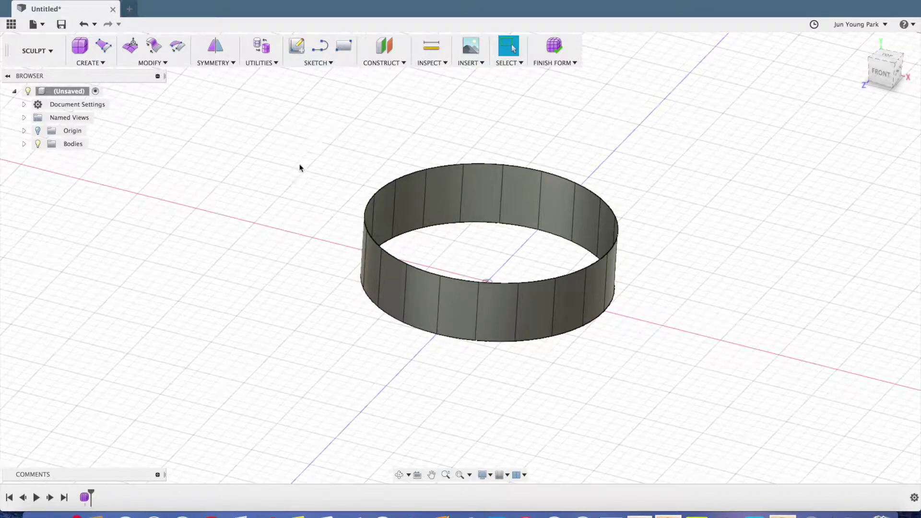
{"action": "left_click", "coordinate": [165, 64]}
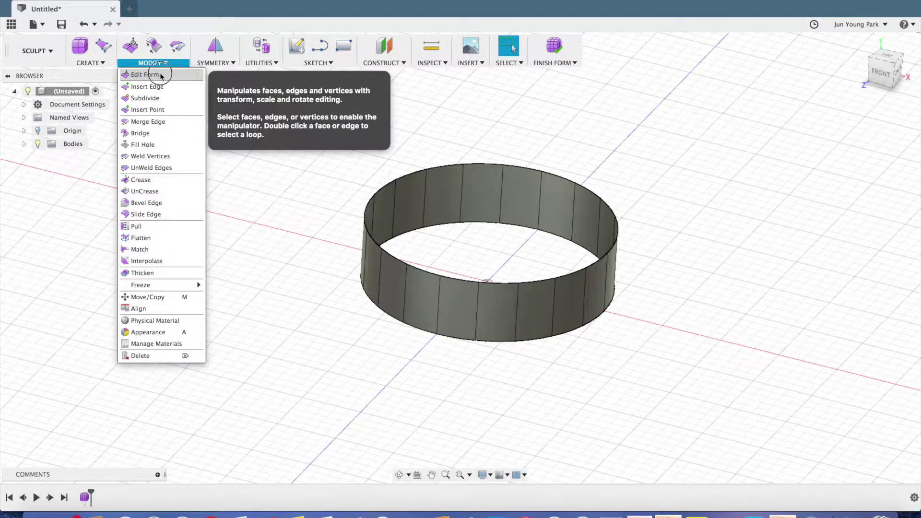
{"action": "left_click", "coordinate": [161, 77]}
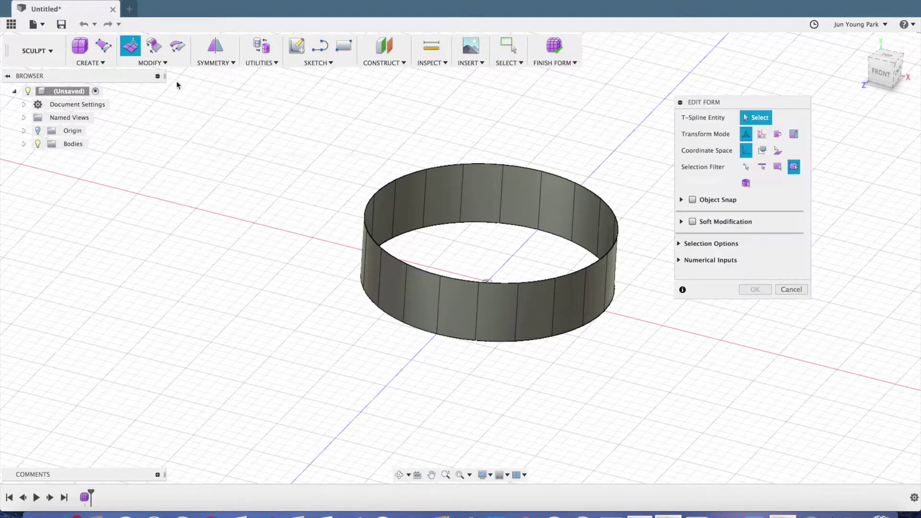
{"action": "left_click", "coordinate": [441, 167]}
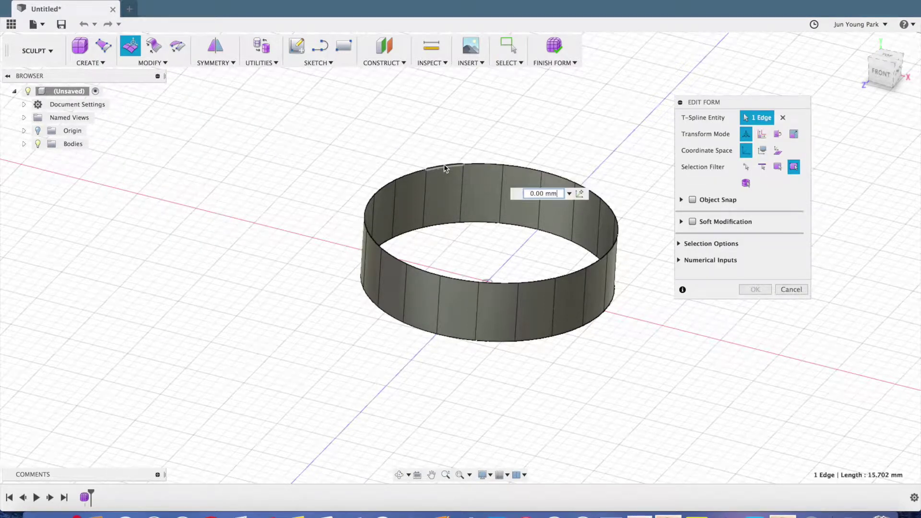
{"action": "left_click", "coordinate": [519, 170]}
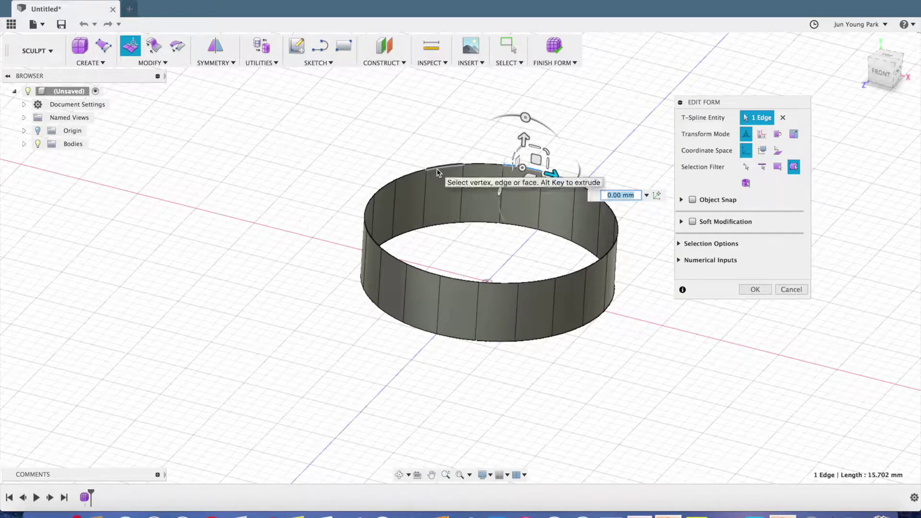
{"action": "double_click", "coordinate": [438, 172]}
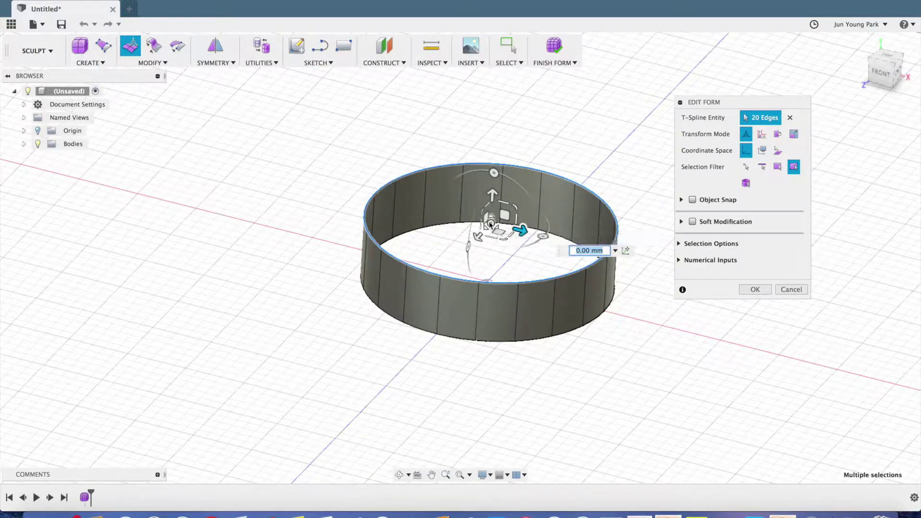
{"action": "mouse_move", "coordinate": [489, 221]}
{"action": "left_mouse_down"}
{"action": "mouse_move", "coordinate": [477, 228]}
{"action": "mouse_move", "coordinate": [493, 228]}
{"action": "left_mouse_up"}
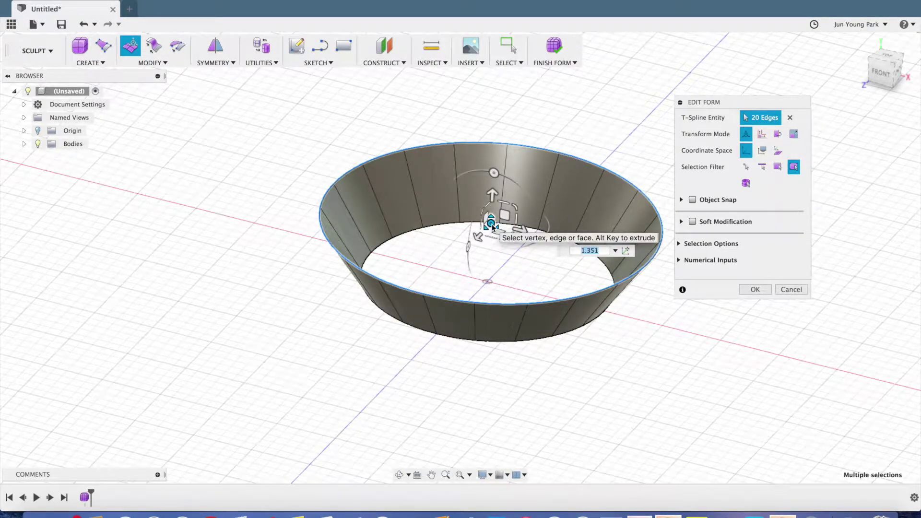
{"action": "scroll", "coordinate": [493, 227], "scroll_direction": "up", "scroll_amount": 3}
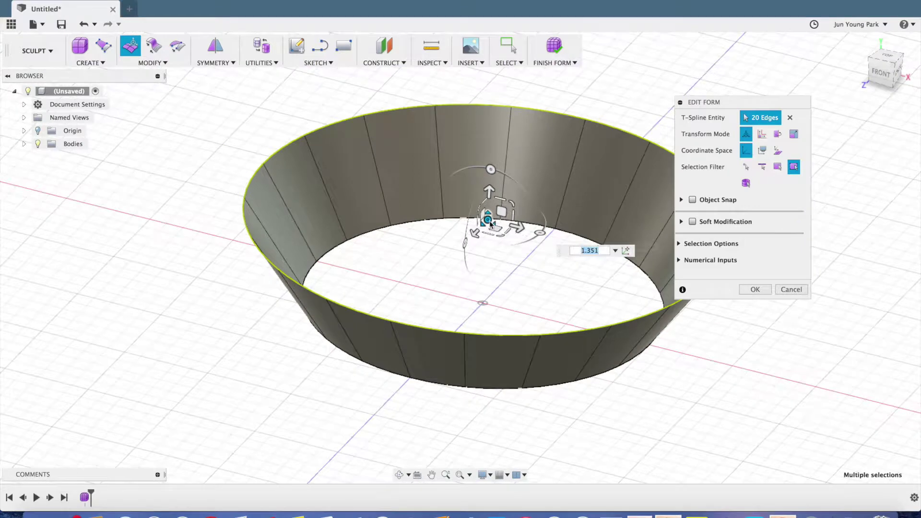
{"action": "left_click_drag", "start_coordinate": [489, 224], "coordinate": [490, 221]}
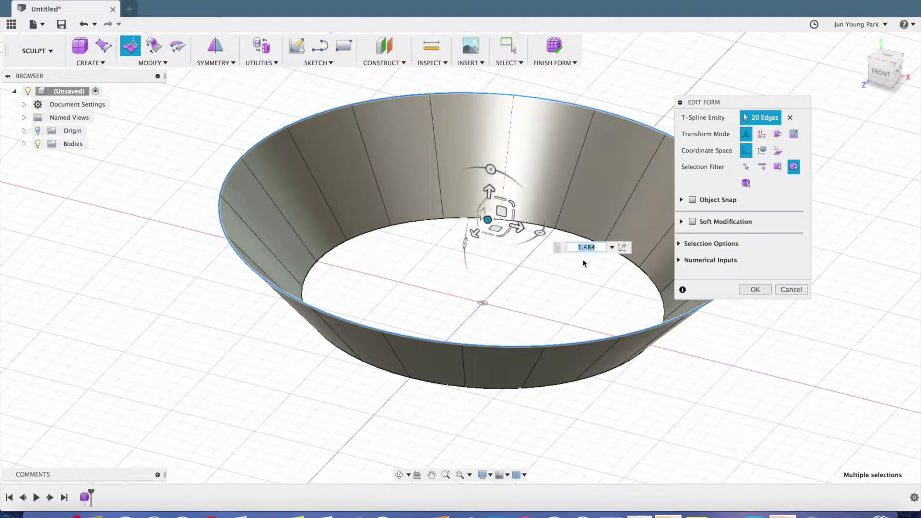
{"action": "left_click", "coordinate": [755, 289]}
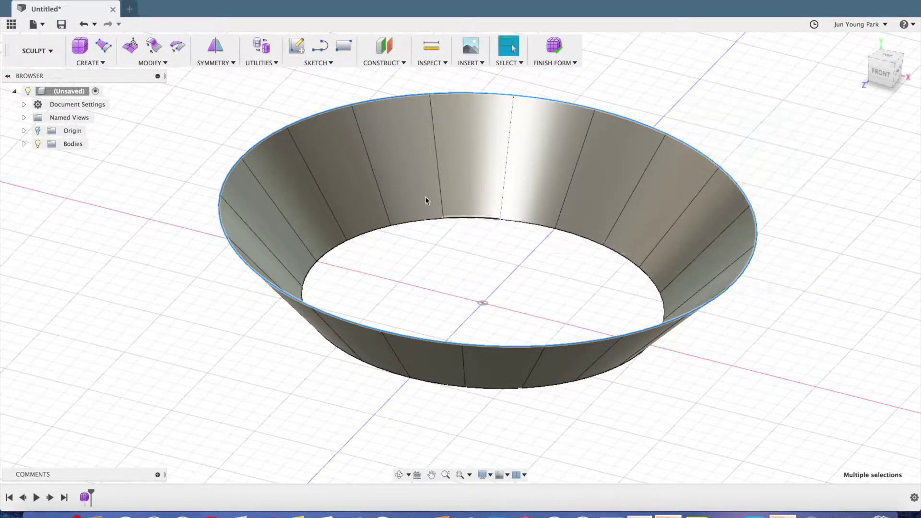
Reopen Edit Form on the upper edge loop and compare the translation, rotation and scale transform modes, ending on the combined mode
{"action": "left_click", "coordinate": [131, 46]}
{"action": "left_click_drag", "start_coordinate": [728, 106], "coordinate": [773, 85]}
{"action": "middle_click_drag", "start_coordinate": [707, 97], "coordinate": [584, 121]}
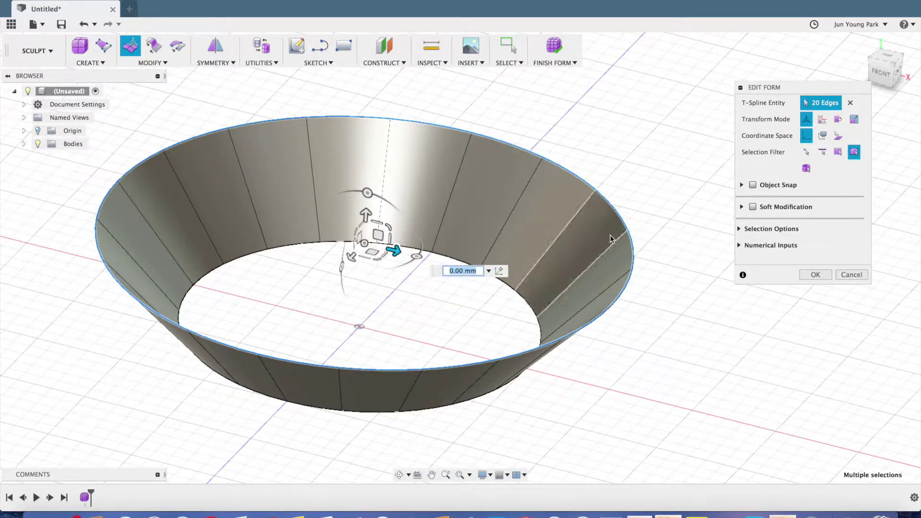
{"action": "left_click", "coordinate": [823, 120]}
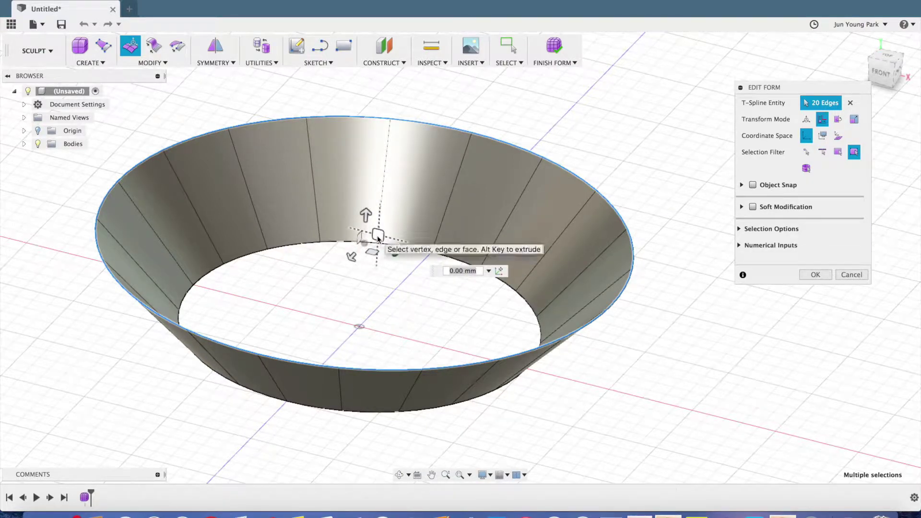
{"action": "left_click", "coordinate": [837, 119]}
{"action": "middle_click_drag", "start_coordinate": [387, 259], "coordinate": [378, 202], "text": "shift"}
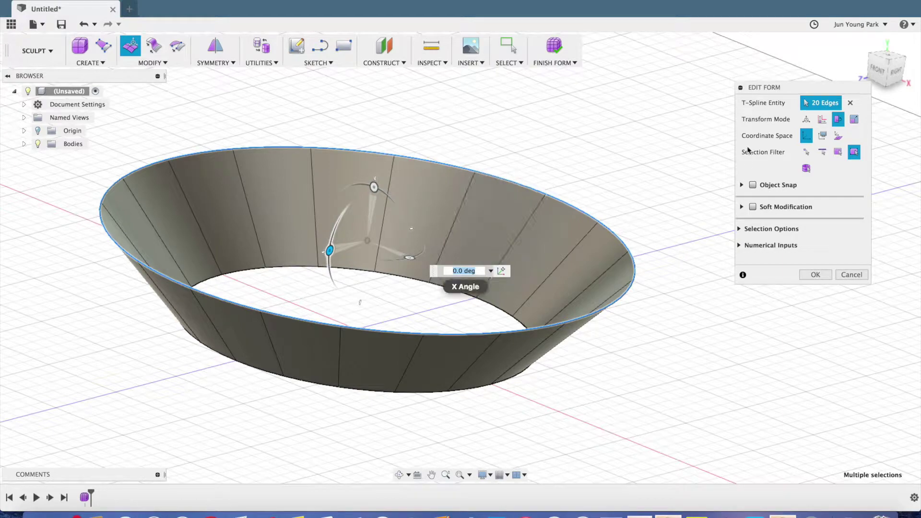
{"action": "left_click", "coordinate": [862, 124]}
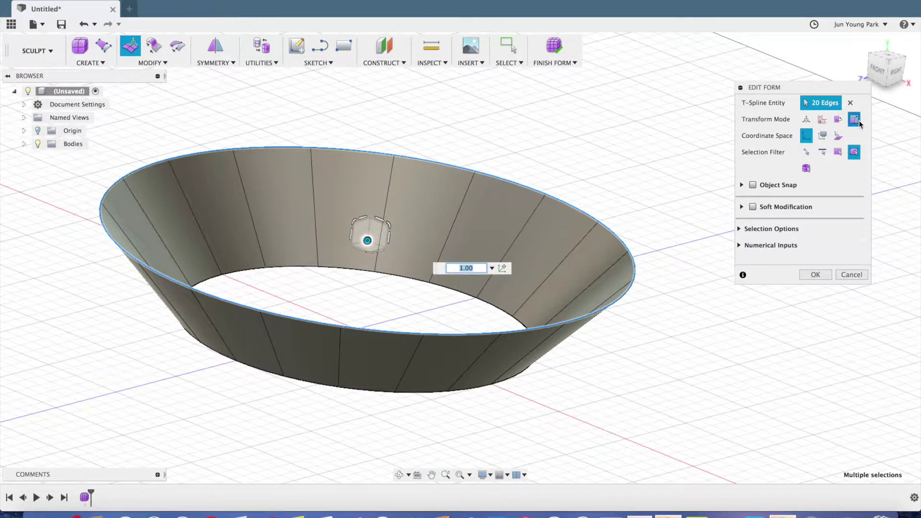
{"action": "scroll", "coordinate": [307, 200], "scroll_direction": "up", "scroll_amount": 3}
{"action": "scroll", "coordinate": [306, 199], "scroll_direction": "up", "scroll_amount": 2}
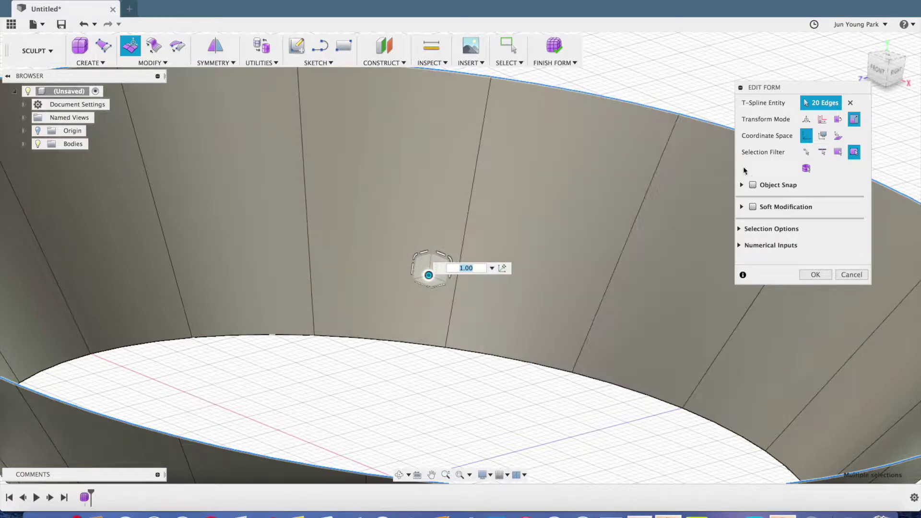
{"action": "left_click", "coordinate": [806, 120]}
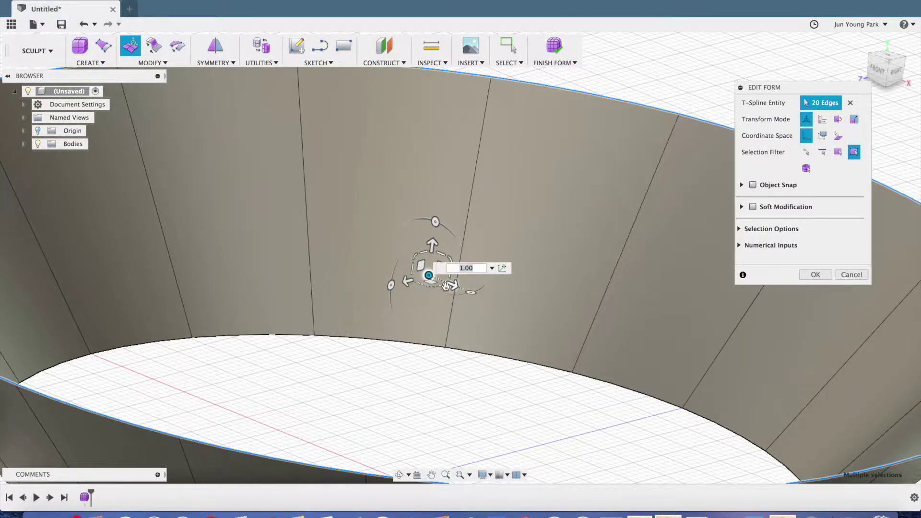
Compare the view and local coordinate spaces of Edit Form on the upper edge loop and a rim vertex, ending on world space
{"action": "scroll", "coordinate": [354, 356], "scroll_direction": "up", "scroll_amount": 2}
{"action": "scroll", "coordinate": [355, 356], "scroll_direction": "down", "scroll_amount": 5}
{"action": "middle_click_drag", "start_coordinate": [354, 355], "coordinate": [337, 357]}
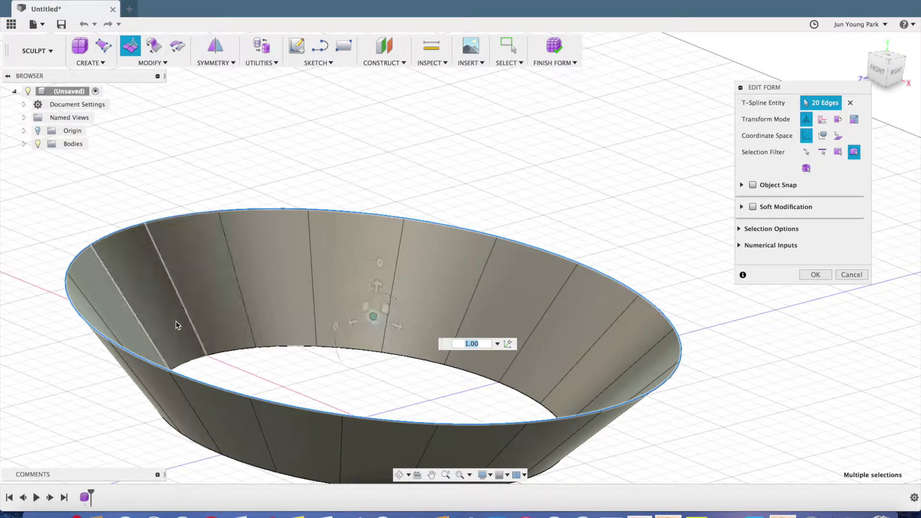
{"action": "middle_click_drag", "start_coordinate": [336, 380], "coordinate": [333, 337], "text": "shift"}
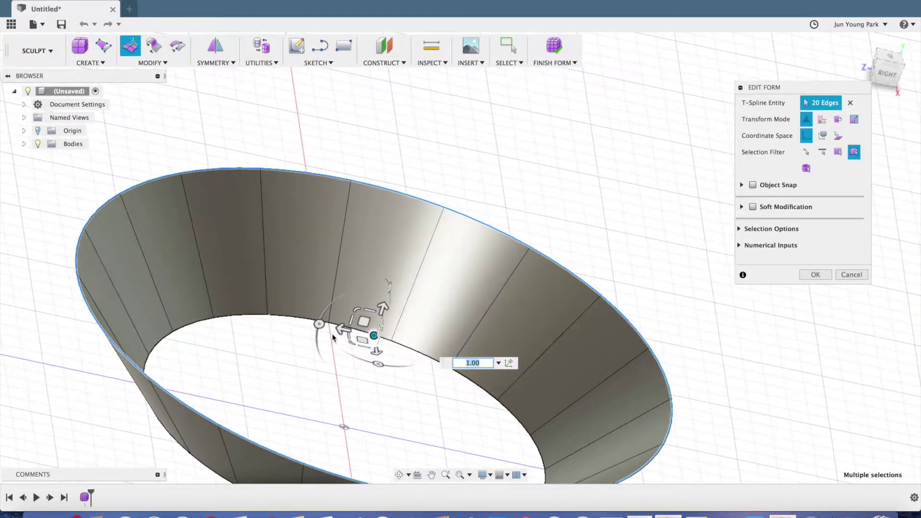
{"action": "middle_click_drag", "start_coordinate": [324, 398], "coordinate": [200, 291]}
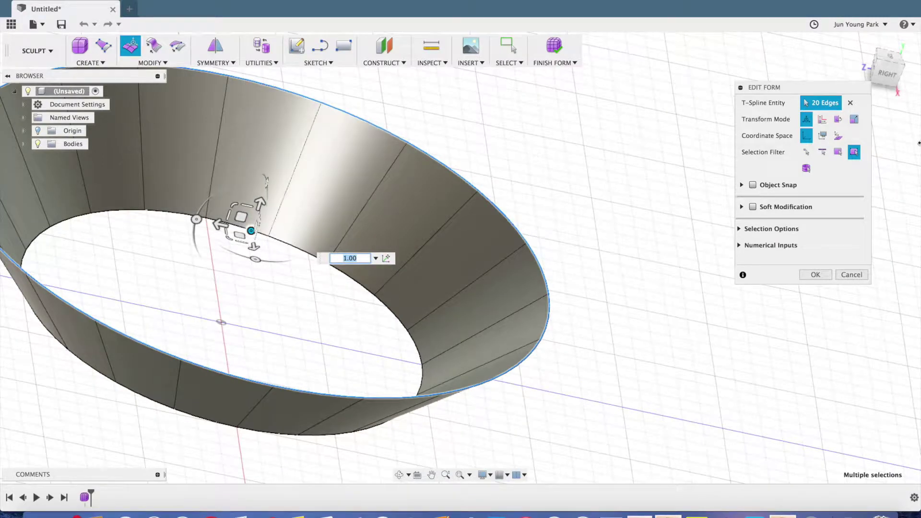
{"action": "left_click", "coordinate": [823, 136]}
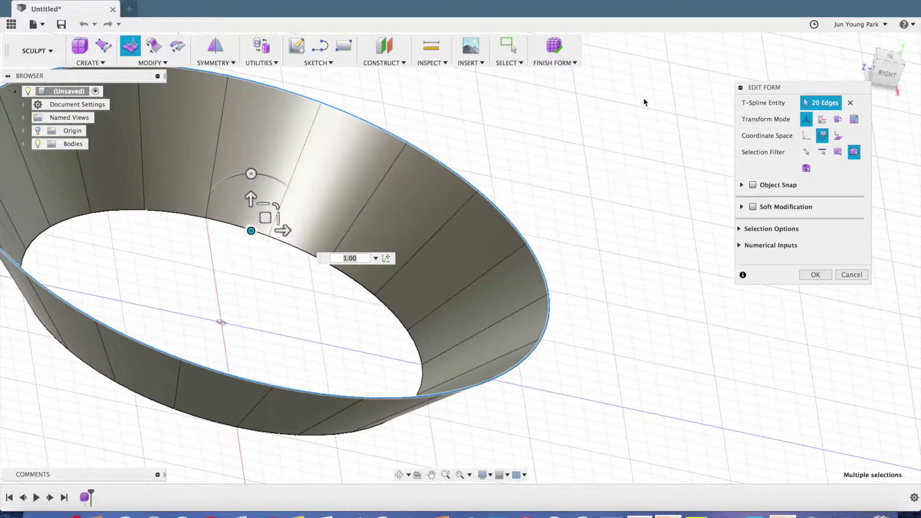
{"action": "middle_click_drag", "start_coordinate": [257, 370], "coordinate": [242, 241], "text": "shift"}
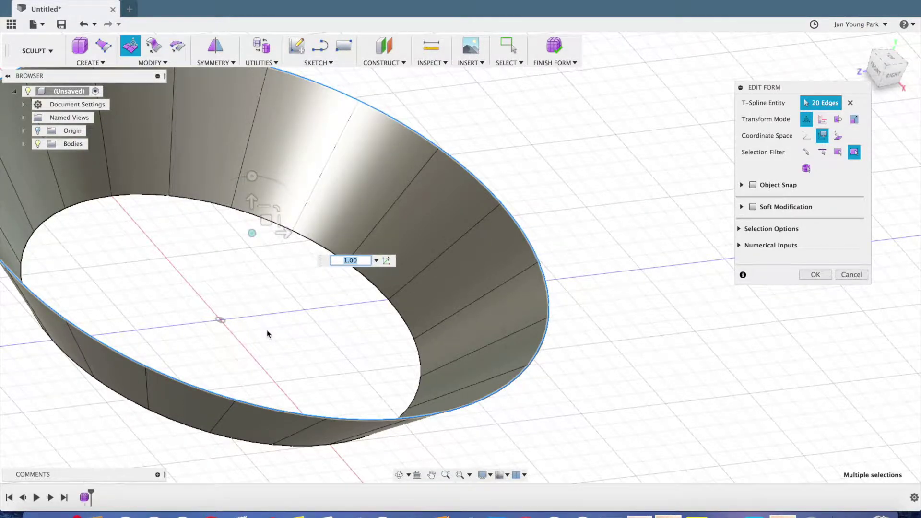
{"action": "middle_click_drag", "start_coordinate": [267, 333], "coordinate": [251, 299], "text": "shift"}
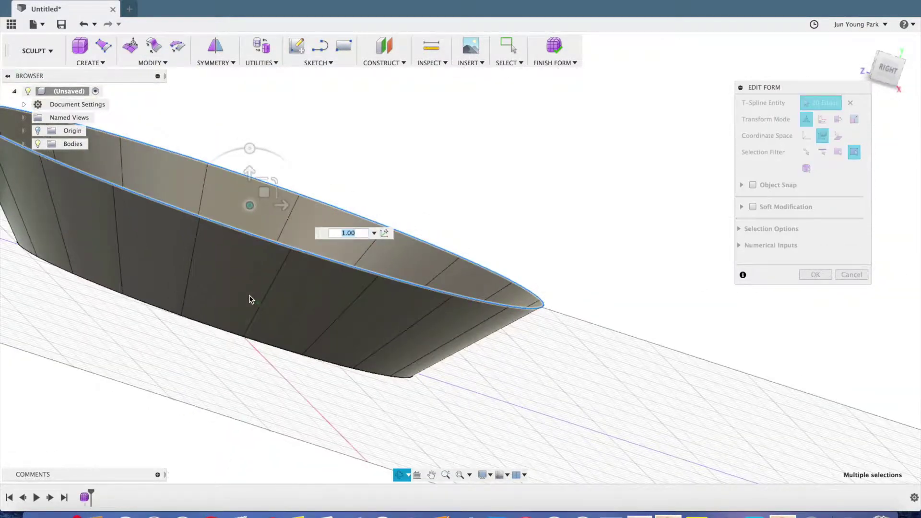
{"action": "left_click", "coordinate": [839, 140]}
{"action": "mouse_move", "coordinate": [577, 185]}
{"action": "middle_mouse_down", "text": "shift"}
{"action": "mouse_move", "coordinate": [606, 239]}
{"action": "mouse_move", "coordinate": [576, 192]}
{"action": "middle_mouse_up", "text": "shift"}
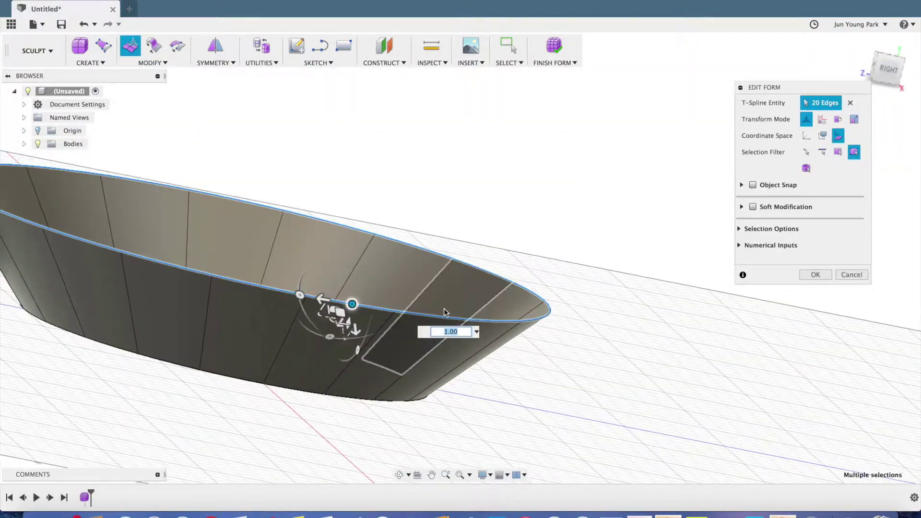
{"action": "left_click", "coordinate": [470, 321]}
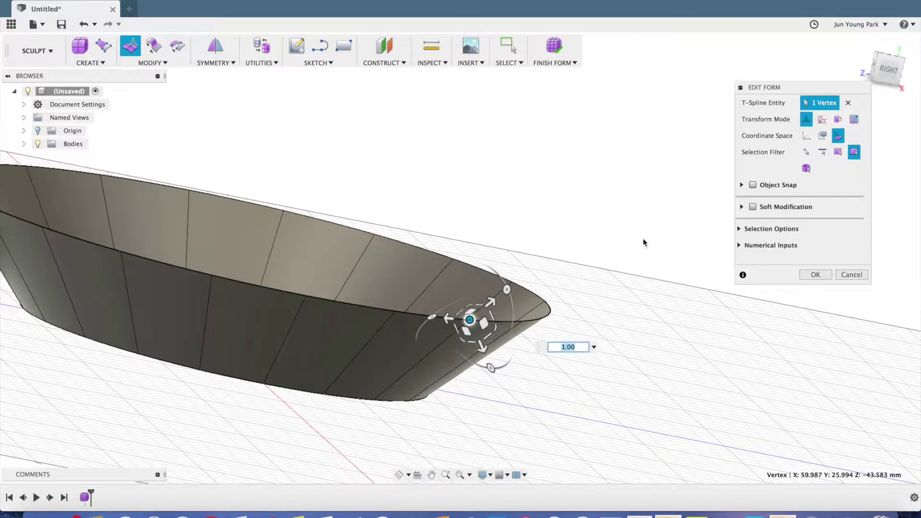
{"action": "left_click", "coordinate": [811, 138]}
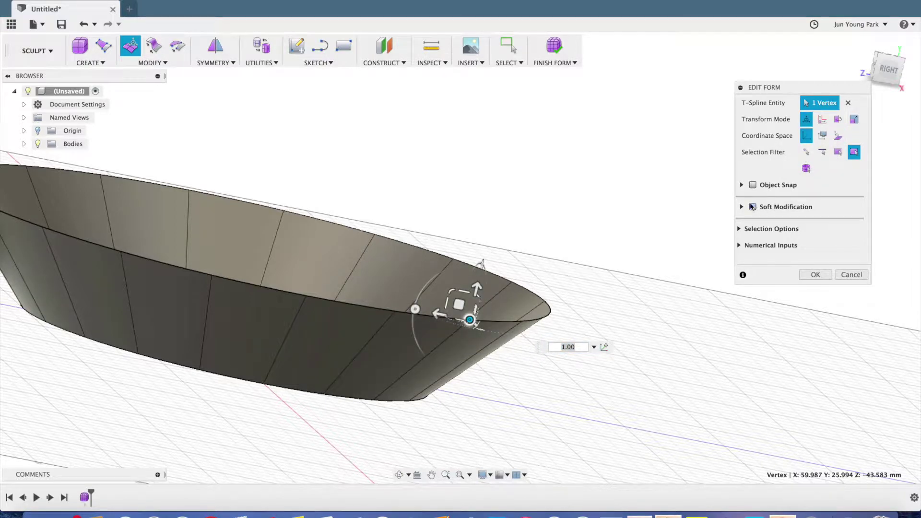
Try selecting a wall face, a rim vertex and a vertical wall edge in Edit Form with the All selection filter
{"action": "middle_click_drag", "start_coordinate": [534, 160], "coordinate": [538, 174], "text": "shift"}
{"action": "left_click_drag", "start_coordinate": [845, 90], "coordinate": [789, 83]}
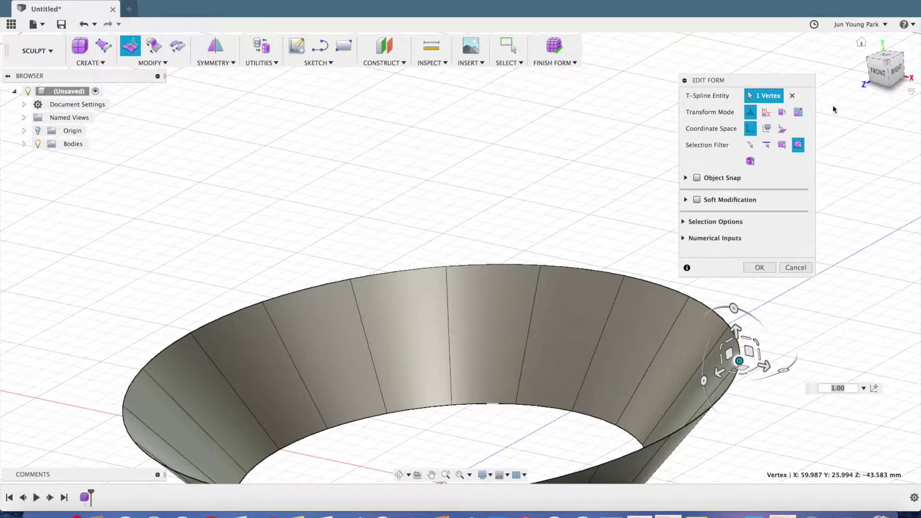
{"action": "middle_click_drag", "start_coordinate": [478, 186], "coordinate": [439, 170]}
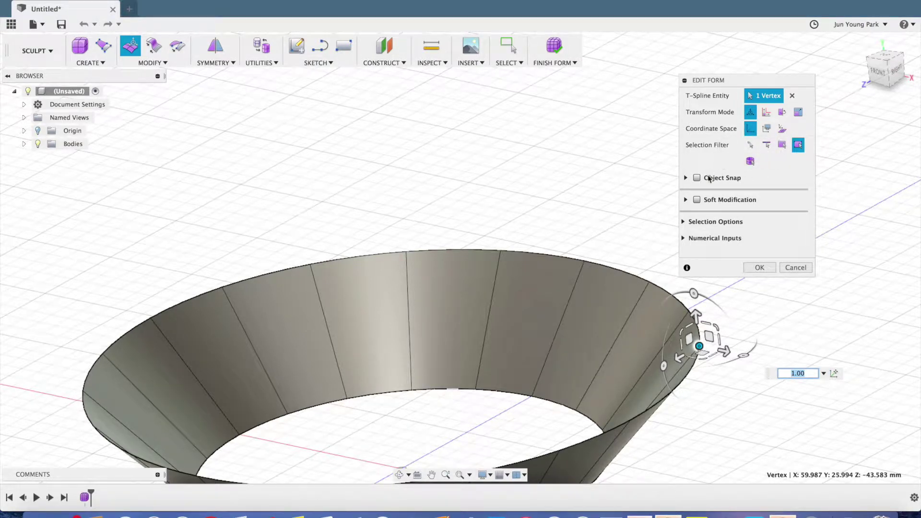
{"action": "left_click", "coordinate": [586, 298]}
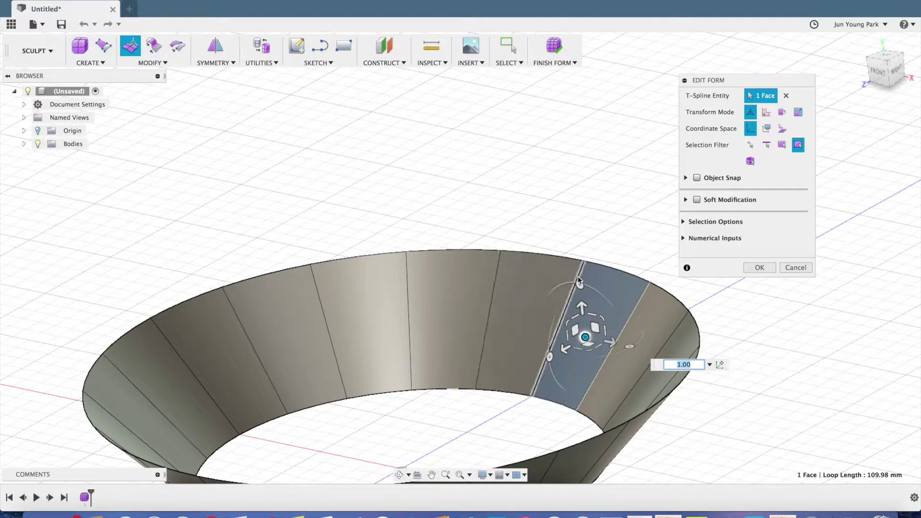
{"action": "left_click", "coordinate": [584, 262]}
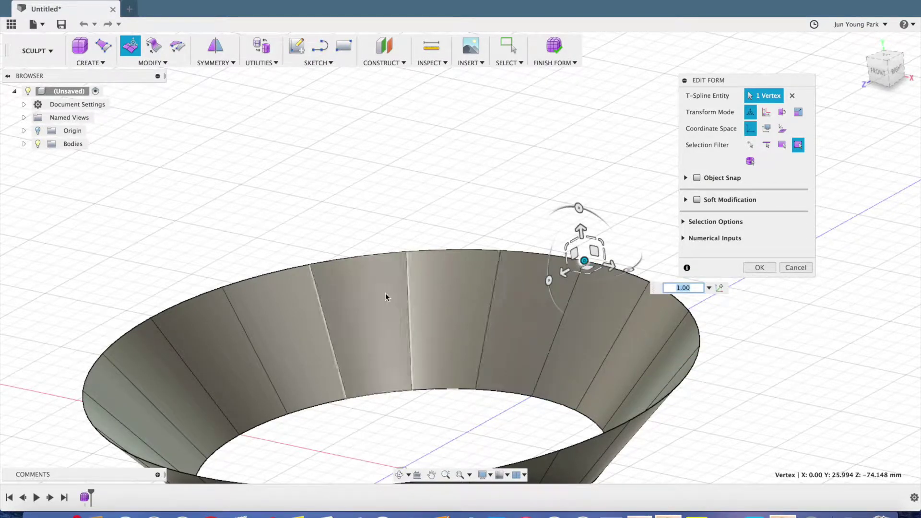
{"action": "left_click", "coordinate": [490, 307]}
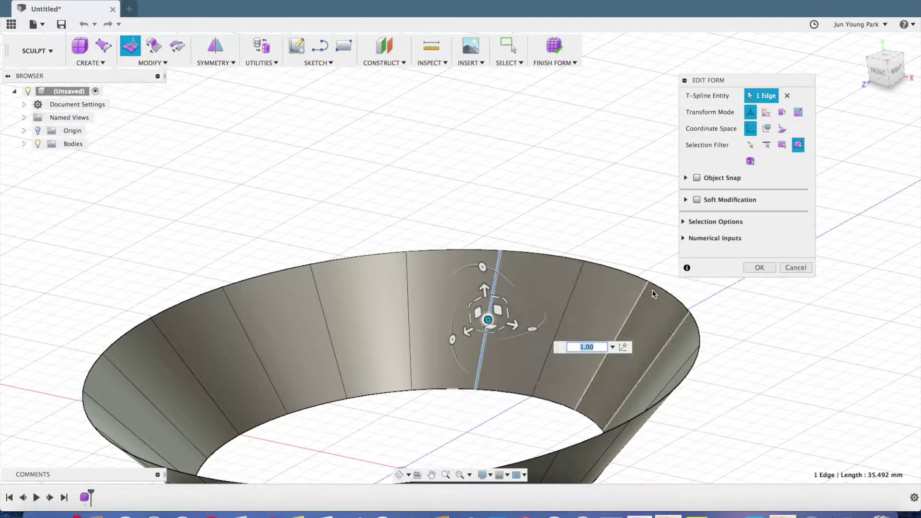
Select the whole ring with the Body filter, clear it, and return to the All filter to pick a face, an edge and a vertex
{"action": "left_click", "coordinate": [748, 163]}
{"action": "left_click", "coordinate": [561, 320]}
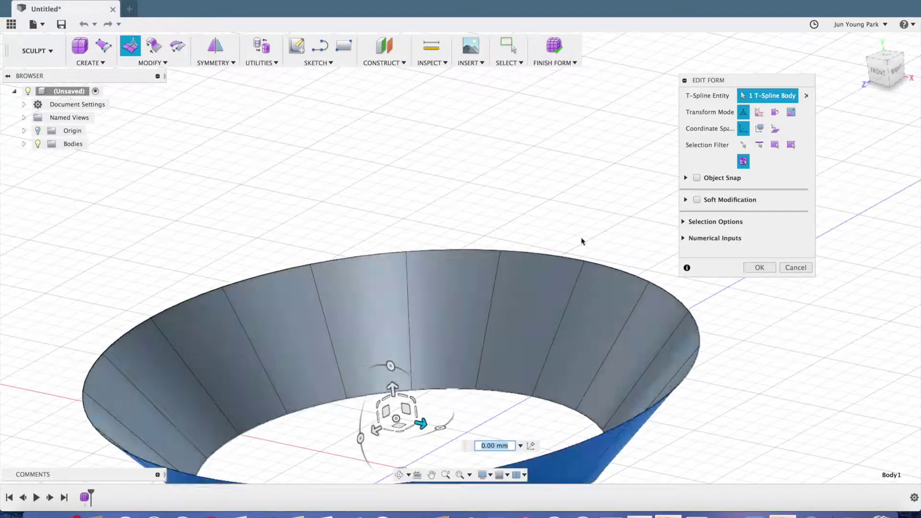
{"action": "key", "text": "Escape"}
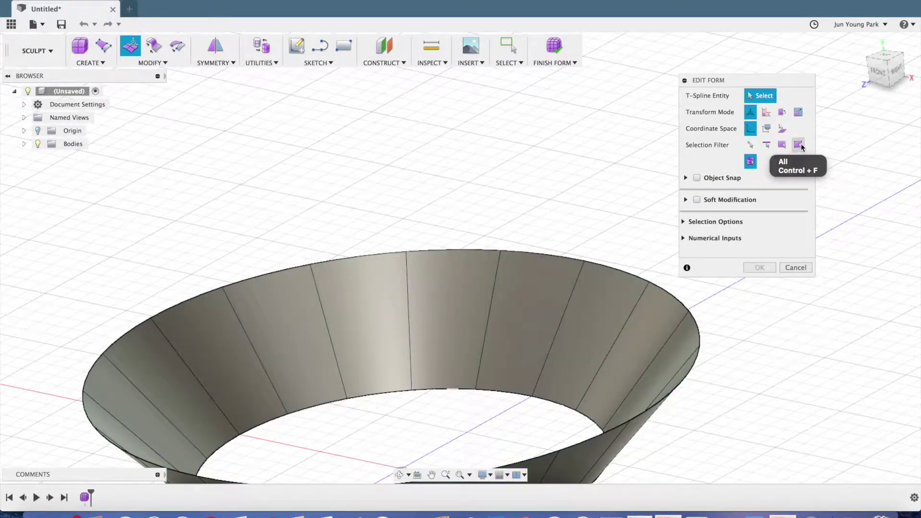
{"action": "left_click", "coordinate": [797, 145]}
{"action": "left_click", "coordinate": [498, 319]}
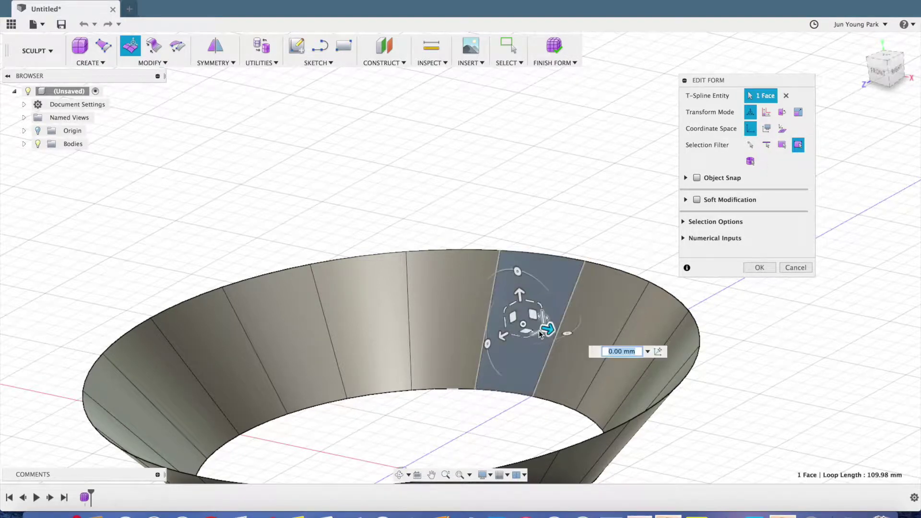
{"action": "left_click", "coordinate": [561, 317]}
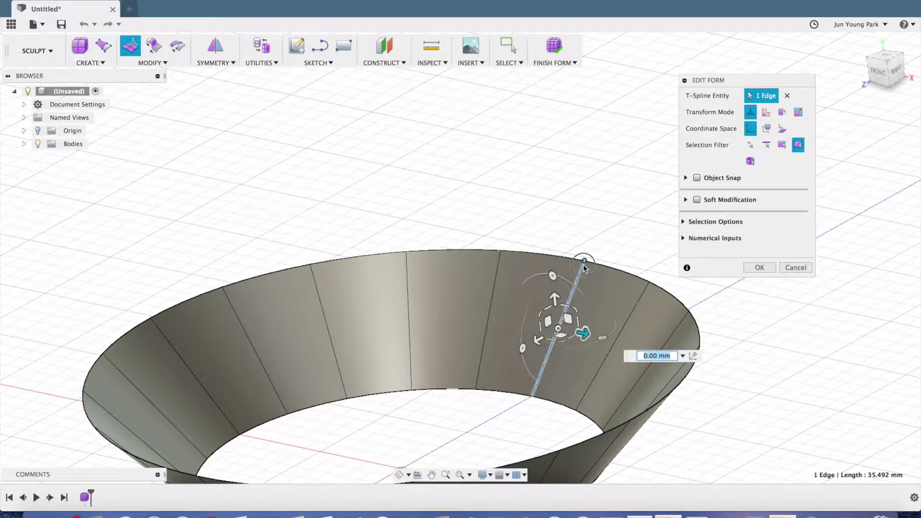
{"action": "left_click", "coordinate": [583, 262]}
Try the vertex, edge and face selection filters in turn on the ring's wall, ending with the All filter active
{"action": "left_click", "coordinate": [750, 144]}
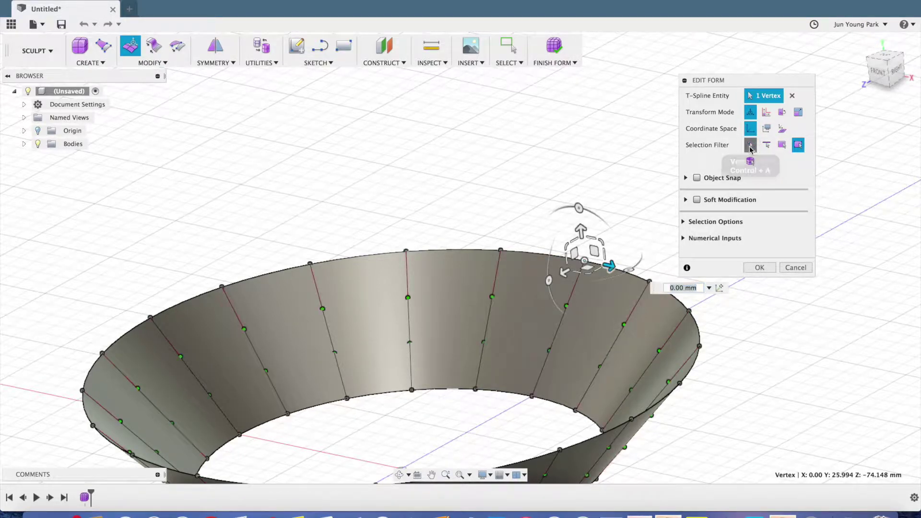
{"action": "left_click", "coordinate": [470, 226]}
{"action": "left_click_drag", "start_coordinate": [382, 244], "coordinate": [543, 360]}
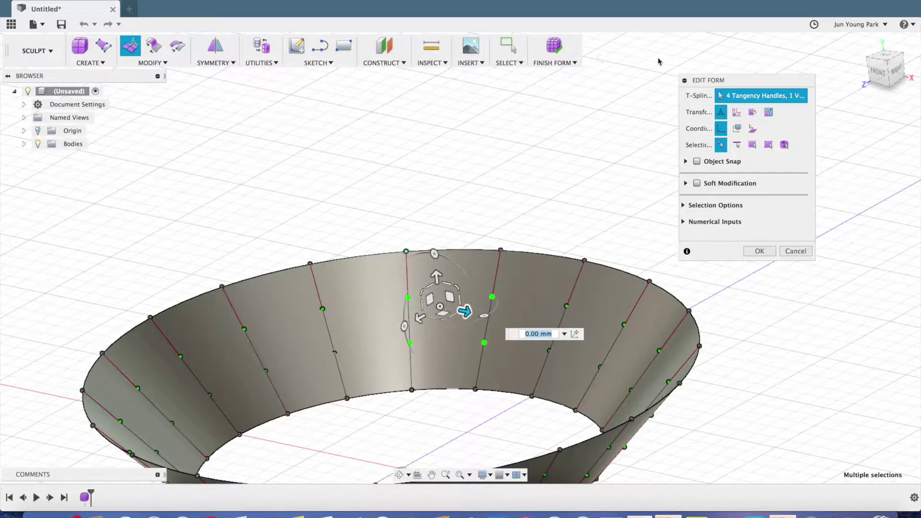
{"action": "left_click", "coordinate": [737, 144]}
{"action": "left_click_drag", "start_coordinate": [441, 194], "coordinate": [599, 341]}
{"action": "left_click", "coordinate": [782, 144]}
{"action": "left_click", "coordinate": [487, 344]}
{"action": "left_click", "coordinate": [444, 332]}
{"action": "left_click", "coordinate": [373, 343]}
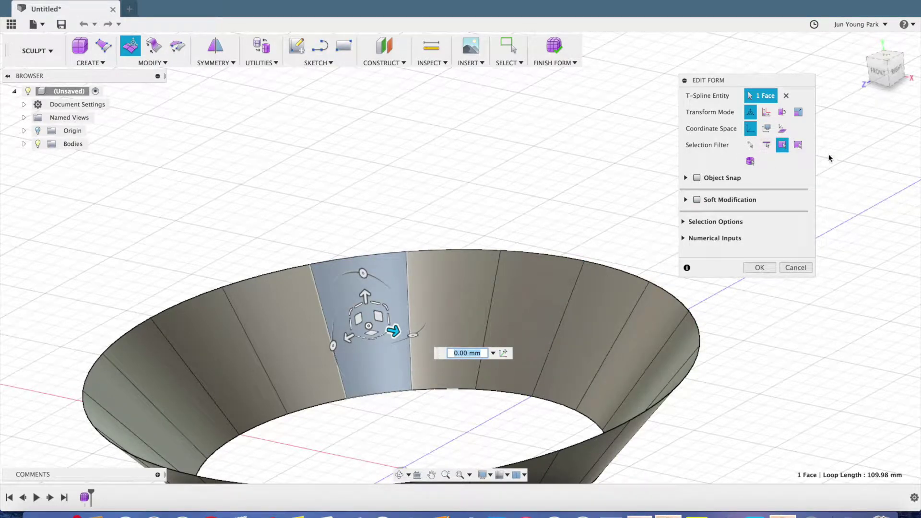
{"action": "left_click", "coordinate": [797, 145]}
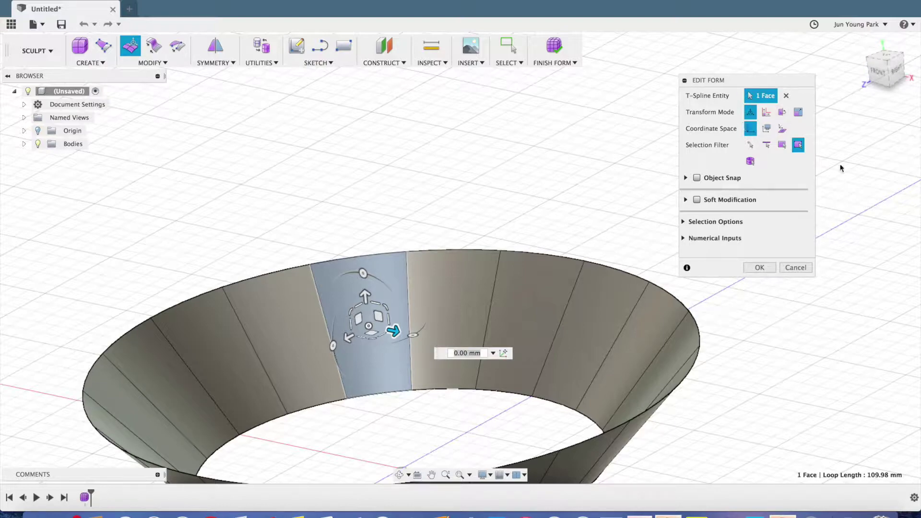
Clear the selection and start Fill Hole on the ring's lower opening by picking one edge of its bottom loop
{"action": "scroll", "coordinate": [488, 188], "scroll_direction": "up", "scroll_amount": 3}
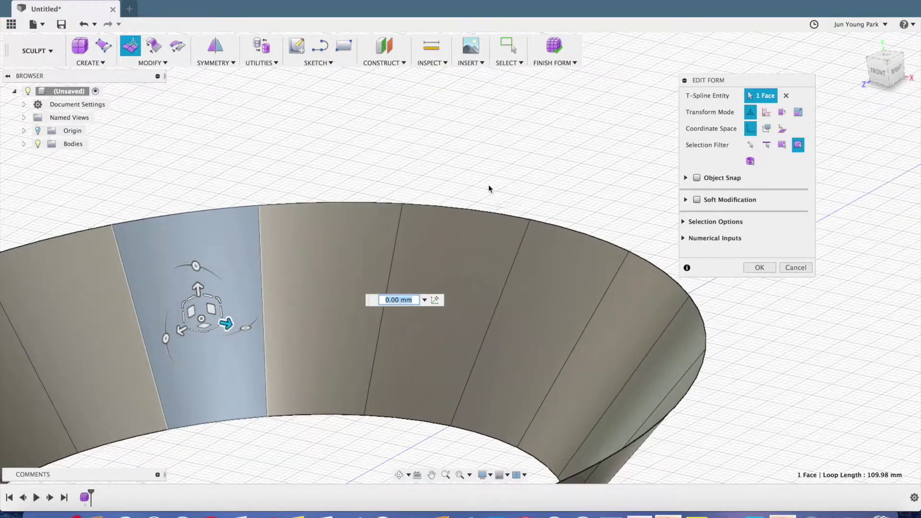
{"action": "scroll", "coordinate": [489, 188], "scroll_direction": "down", "scroll_amount": 5}
{"action": "left_click", "coordinate": [517, 180]}
{"action": "middle_click_drag", "start_coordinate": [517, 180], "coordinate": [734, 242], "text": "shift"}
{"action": "middle_click_drag", "start_coordinate": [593, 158], "coordinate": [108, 157], "text": "shift"}
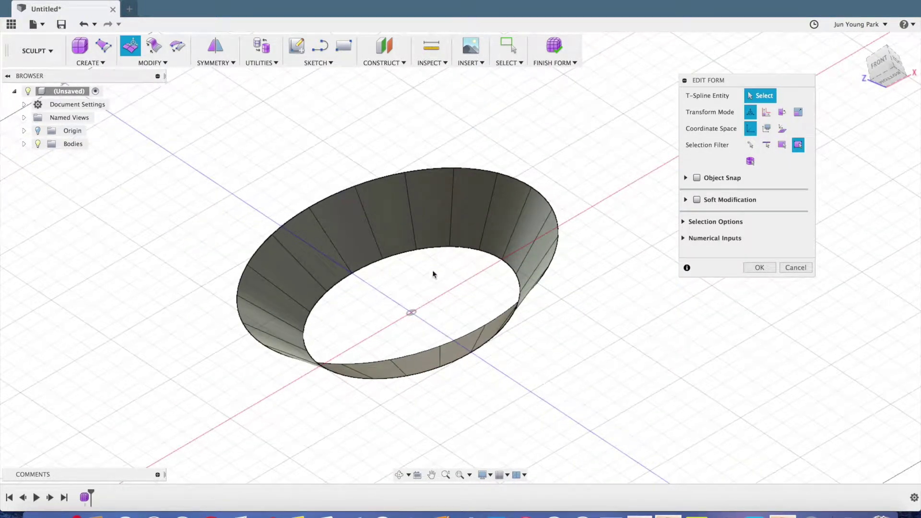
{"action": "left_click", "coordinate": [175, 63]}
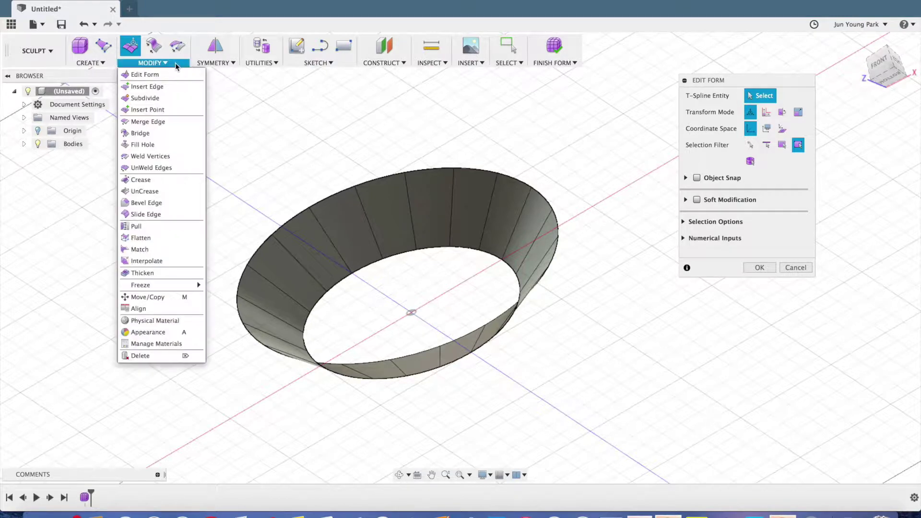
{"action": "left_click", "coordinate": [154, 144]}
{"action": "middle_click_drag", "start_coordinate": [304, 201], "coordinate": [342, 202], "text": "shift"}
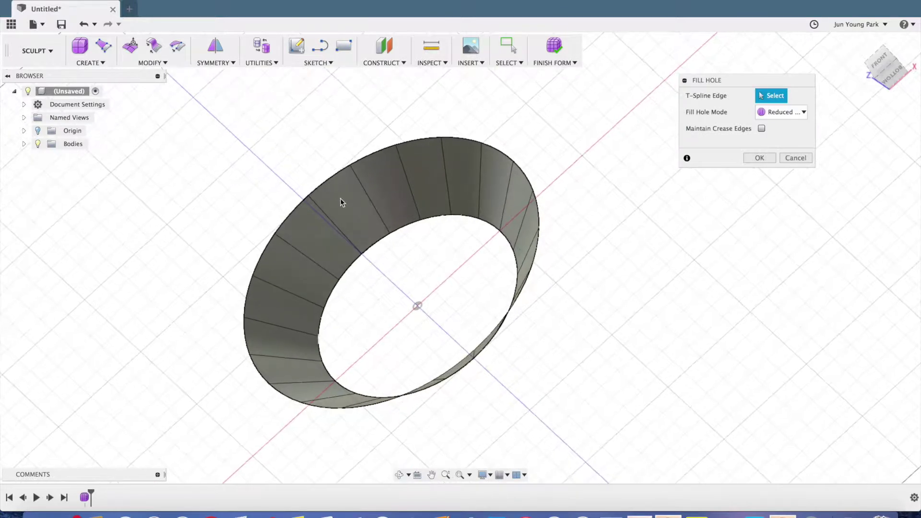
{"action": "left_click", "coordinate": [405, 227]}
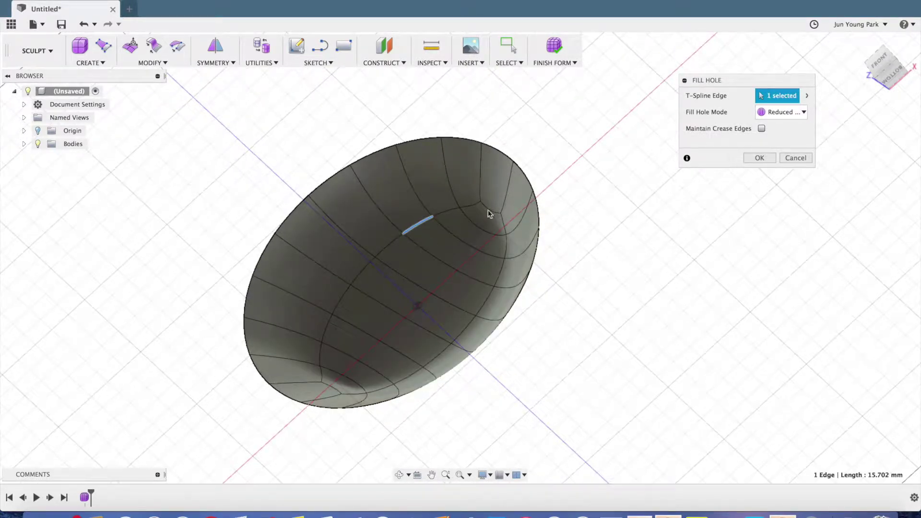
Compare the Fill Star mode with Collapse and close the bottom opening using the Collapse fill mode
{"action": "middle_click_drag", "start_coordinate": [508, 235], "coordinate": [659, 159], "text": "shift"}
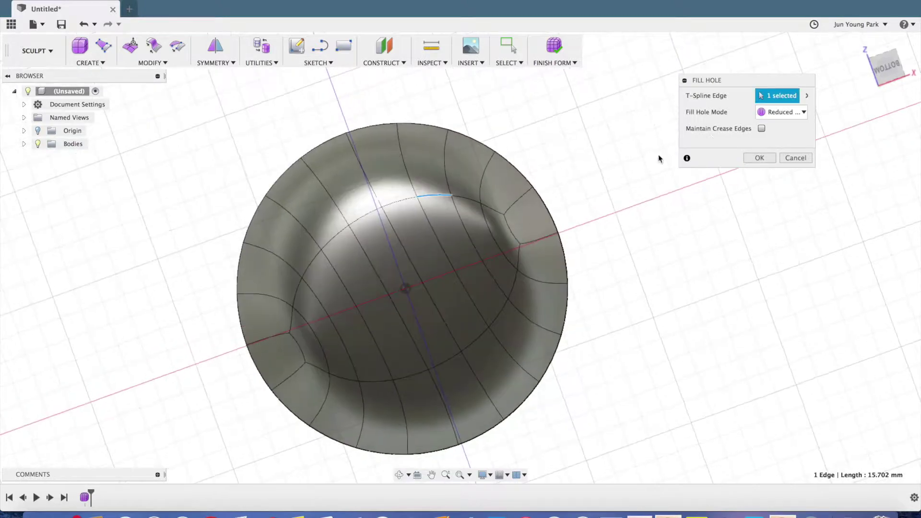
{"action": "left_click", "coordinate": [774, 116]}
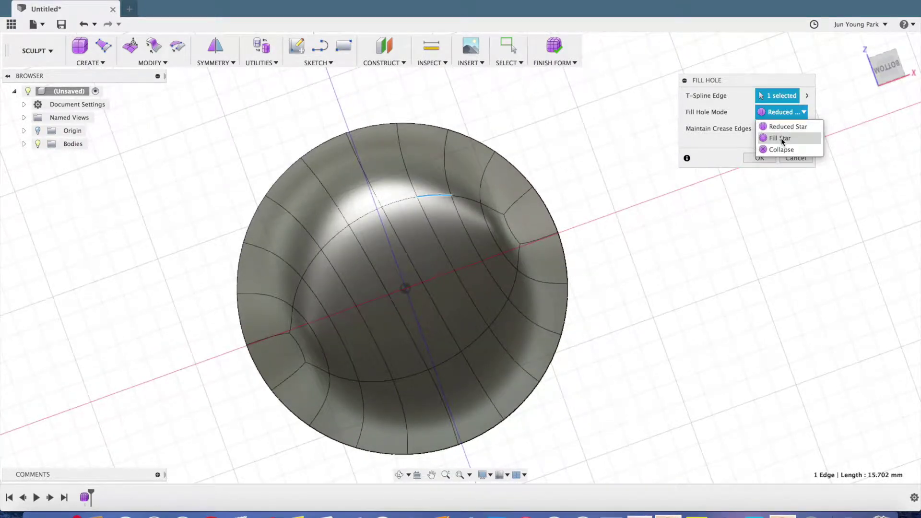
{"action": "left_click", "coordinate": [781, 138]}
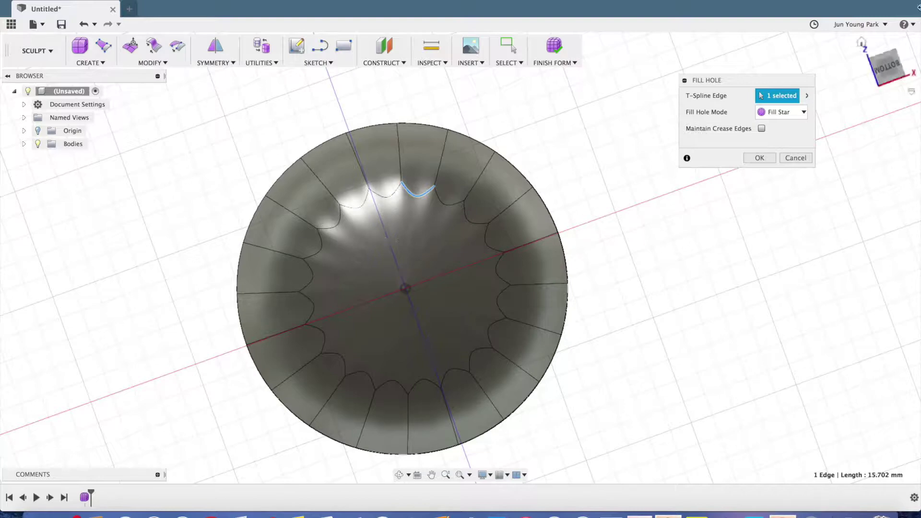
{"action": "left_click", "coordinate": [791, 113]}
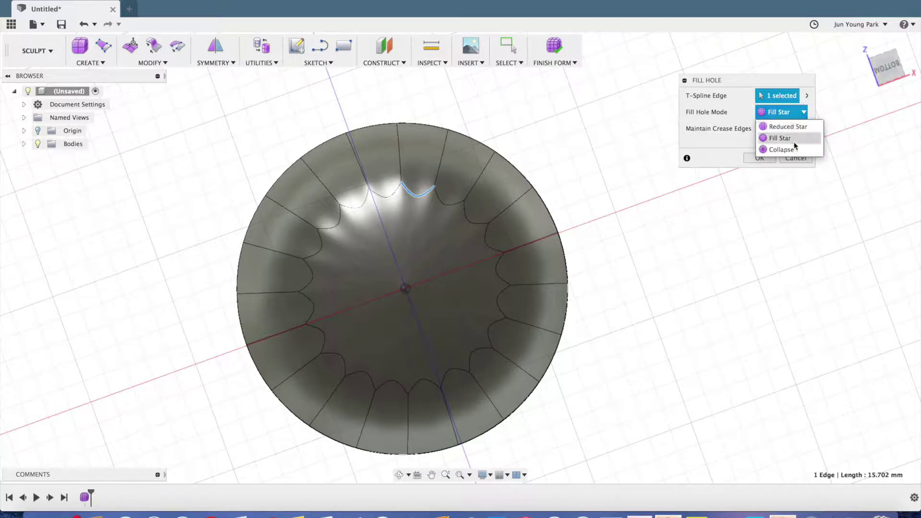
{"action": "left_click", "coordinate": [781, 149]}
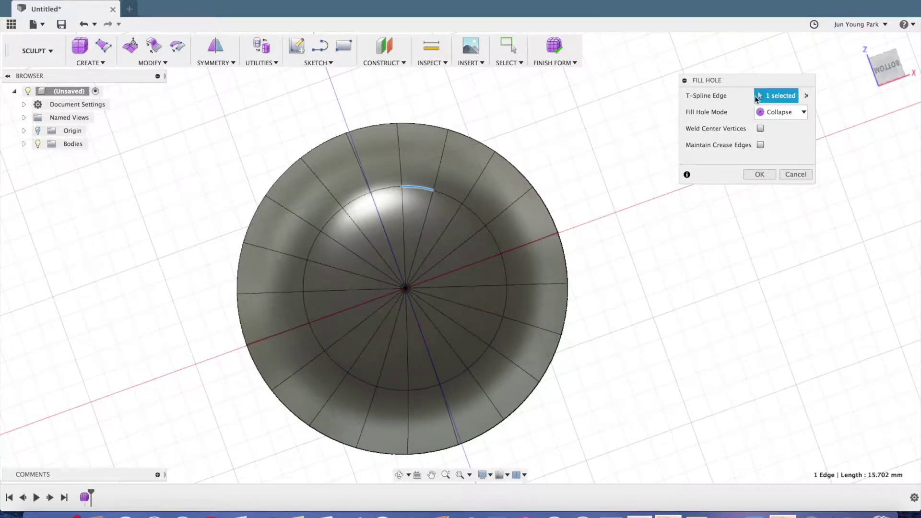
{"action": "middle_click_drag", "start_coordinate": [591, 138], "coordinate": [591, 190], "text": "shift"}
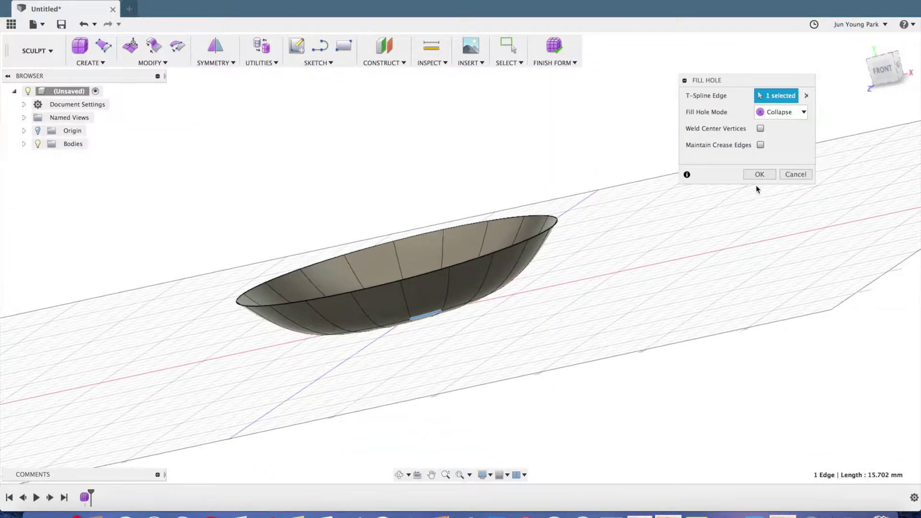
{"action": "left_click", "coordinate": [760, 174]}
Crease the complete edge loop around the pan's bottom
{"action": "middle_click_drag", "start_coordinate": [513, 156], "coordinate": [455, 265], "text": "shift"}
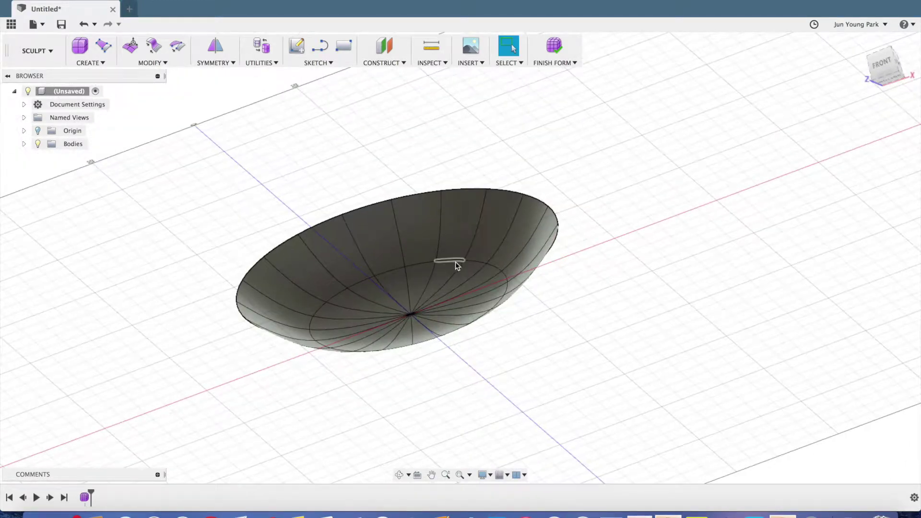
{"action": "left_click", "coordinate": [137, 63]}
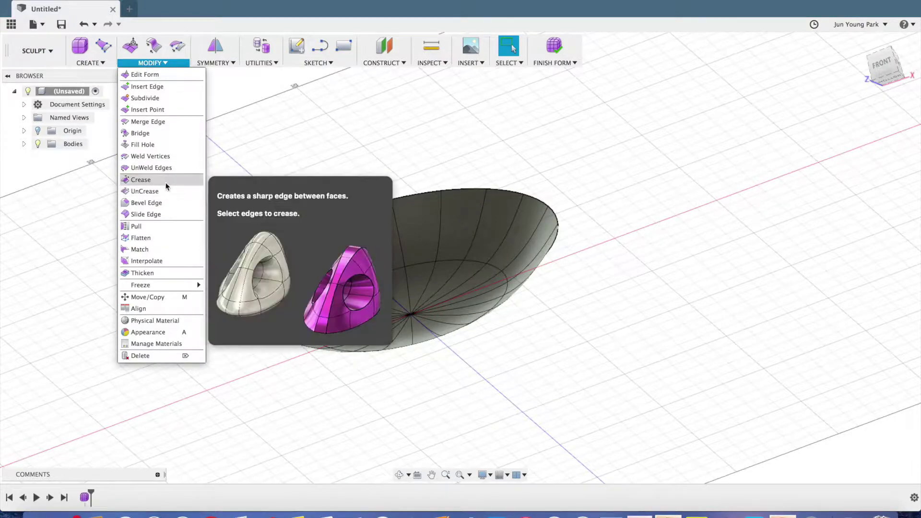
{"action": "left_click", "coordinate": [143, 179]}
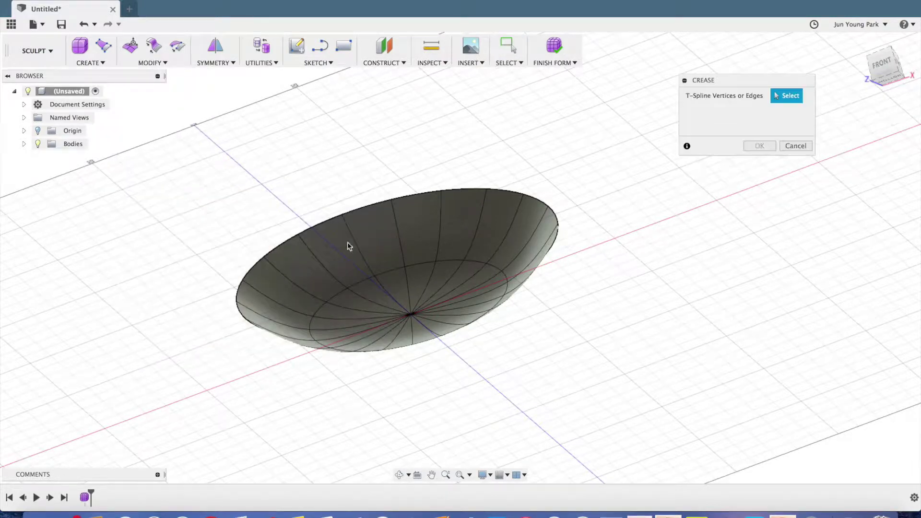
{"action": "left_click", "coordinate": [386, 272]}
{"action": "left_click", "coordinate": [389, 274]}
{"action": "double_click", "coordinate": [390, 273]}
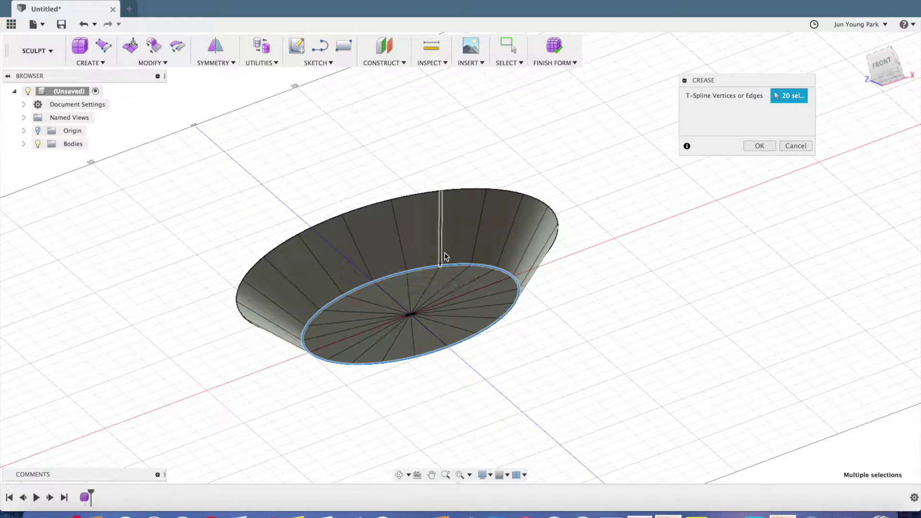
{"action": "left_click", "coordinate": [759, 145]}
{"action": "mouse_move", "coordinate": [356, 150]}
{"action": "middle_mouse_down", "text": "shift"}
{"action": "mouse_move", "coordinate": [369, 157]}
{"action": "mouse_move", "coordinate": [357, 159]}
{"action": "middle_mouse_up", "text": "shift"}
{"action": "middle_click_drag", "start_coordinate": [378, 220], "coordinate": [424, 240], "text": "shift"}
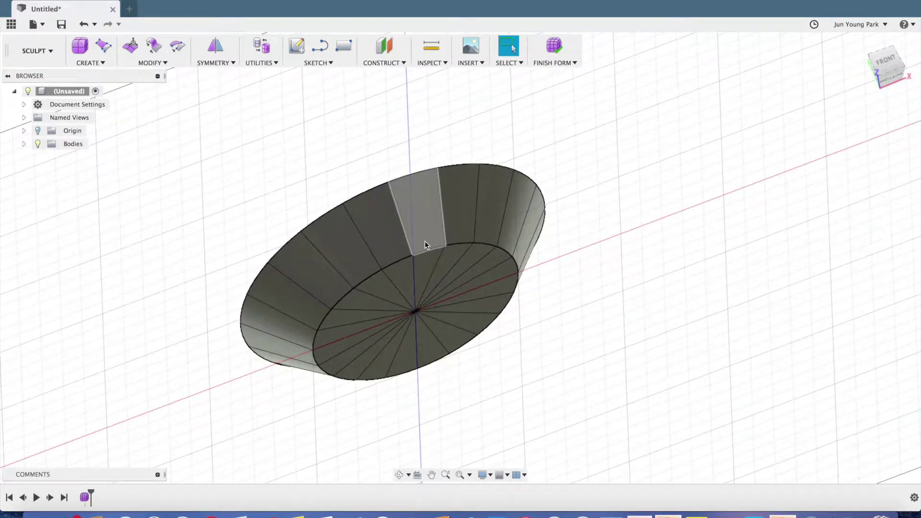
Insert an edge loop low on the pan's wall from the rim loop, using Simple mode, Single side and a location of about 0.824
{"action": "middle_click_drag", "start_coordinate": [324, 126], "coordinate": [378, 165], "text": "shift"}
{"action": "left_click", "coordinate": [153, 63]}
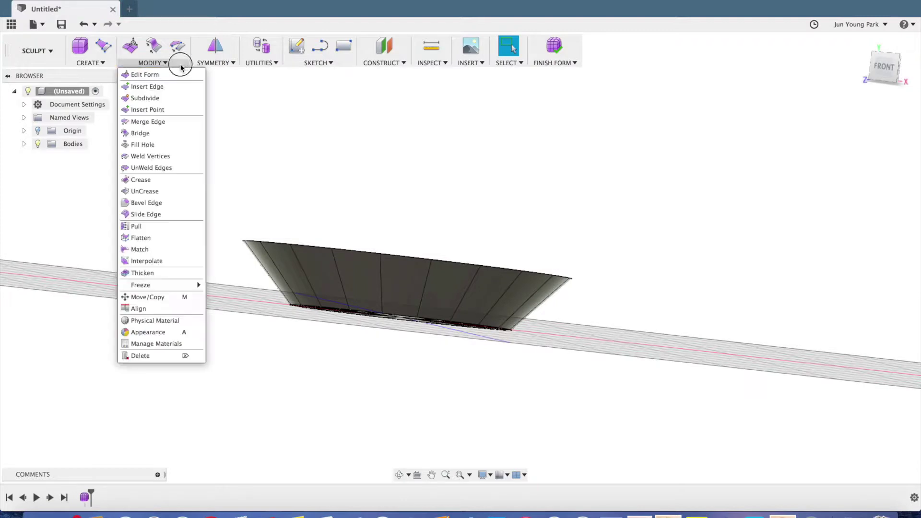
{"action": "left_click", "coordinate": [162, 85]}
{"action": "scroll", "coordinate": [339, 373], "scroll_direction": "up", "scroll_amount": 5}
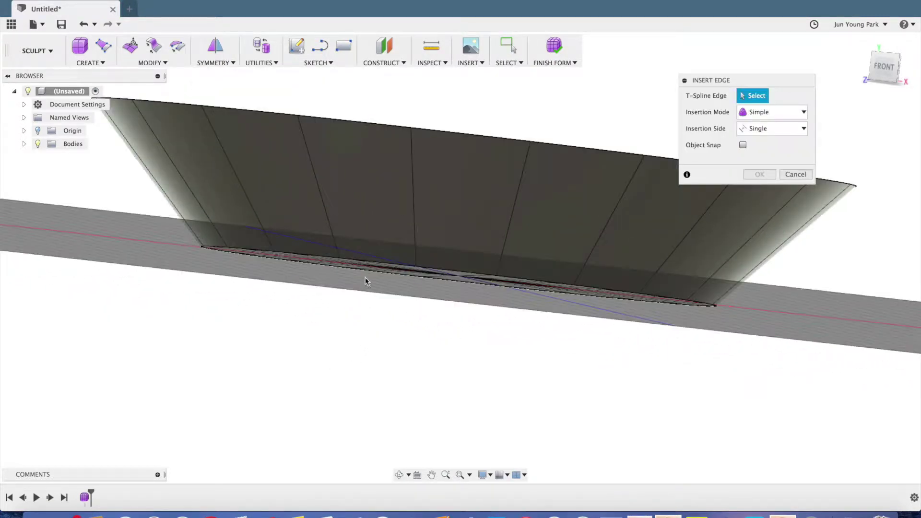
{"action": "double_click", "coordinate": [363, 123]}
{"action": "left_click_drag", "start_coordinate": [354, 125], "coordinate": [352, 175]}
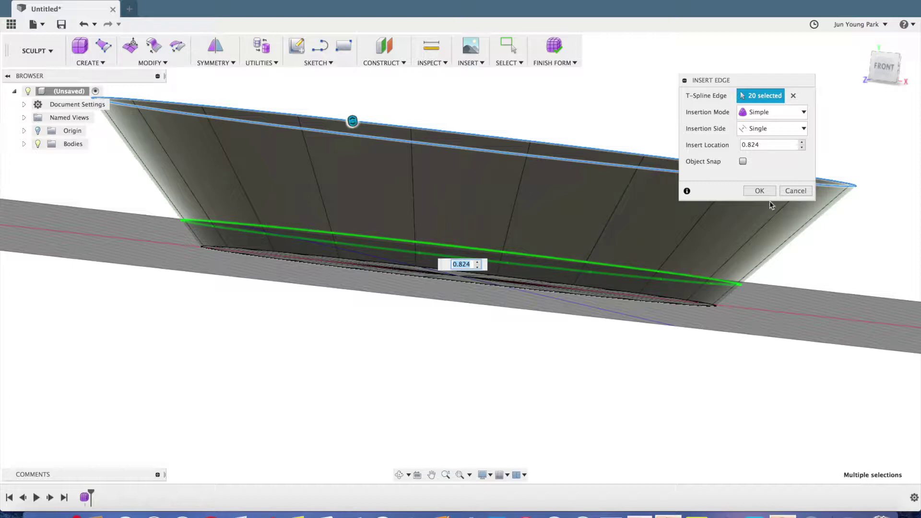
{"action": "left_click", "coordinate": [759, 190]}
{"action": "middle_click_drag", "start_coordinate": [618, 366], "coordinate": [627, 354], "text": "shift"}
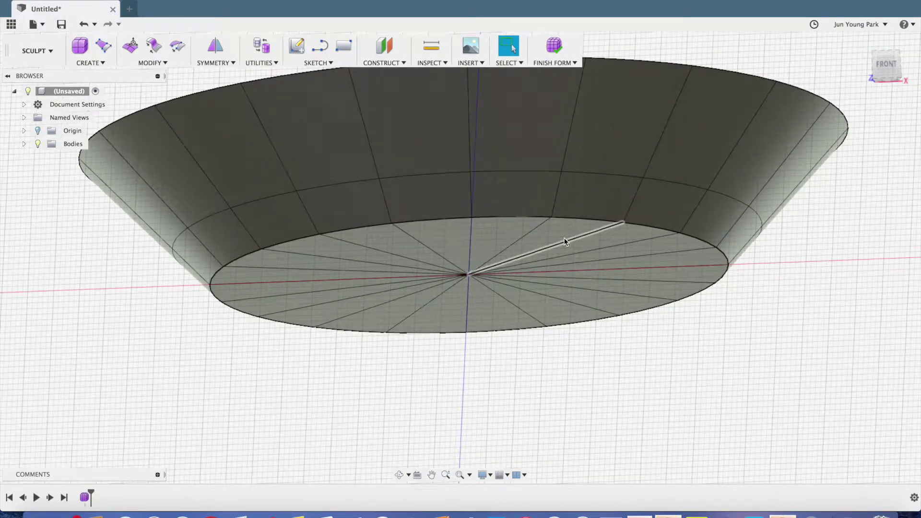
Uncrease the complete edge loop around the pan's bottom and inspect the rounded corner from below and above
{"action": "left_click", "coordinate": [132, 65]}
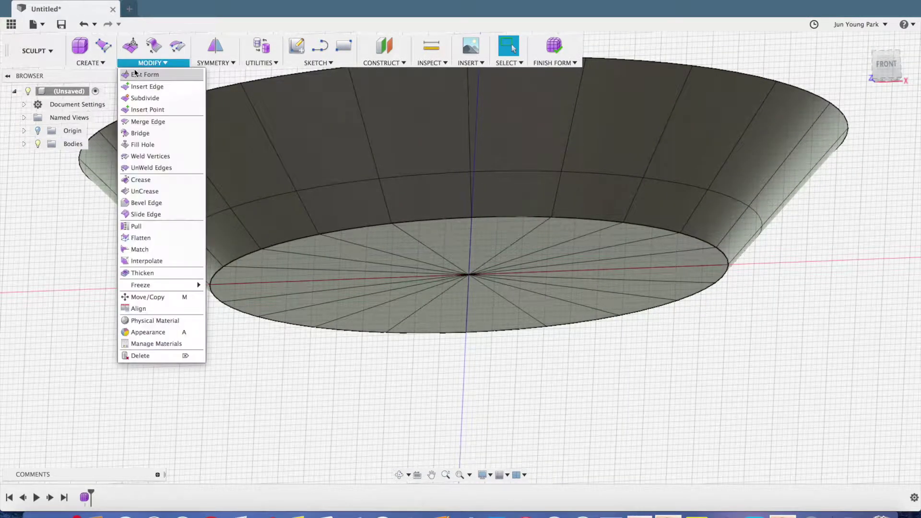
{"action": "left_click", "coordinate": [141, 190]}
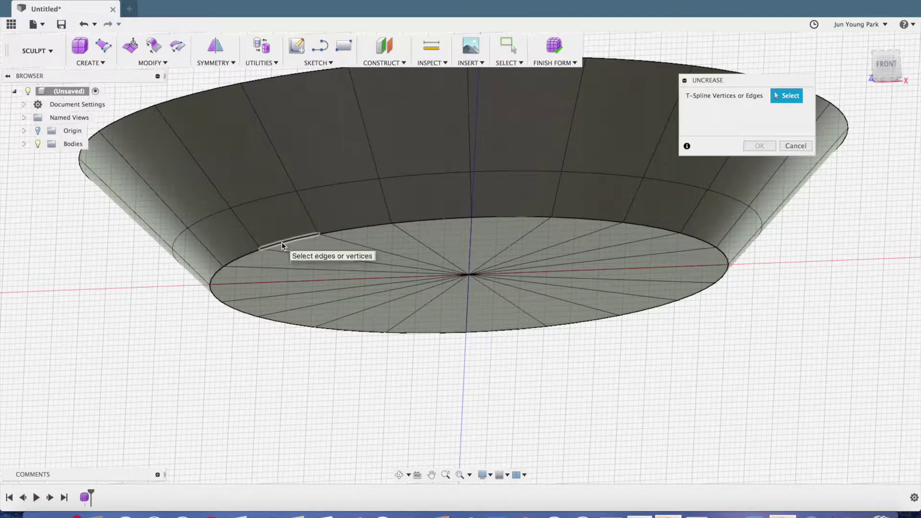
{"action": "double_click", "coordinate": [279, 243]}
{"action": "left_click", "coordinate": [760, 146]}
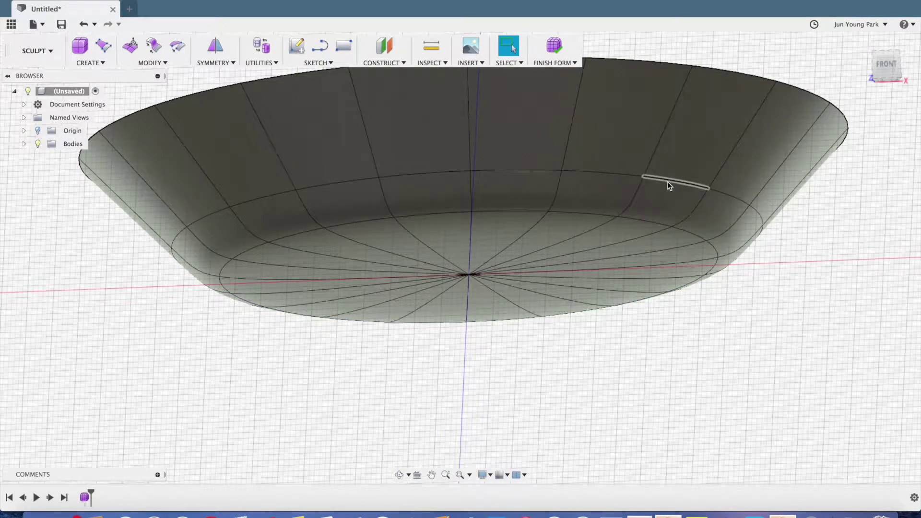
{"action": "middle_click_drag", "start_coordinate": [129, 286], "coordinate": [202, 171], "text": "shift"}
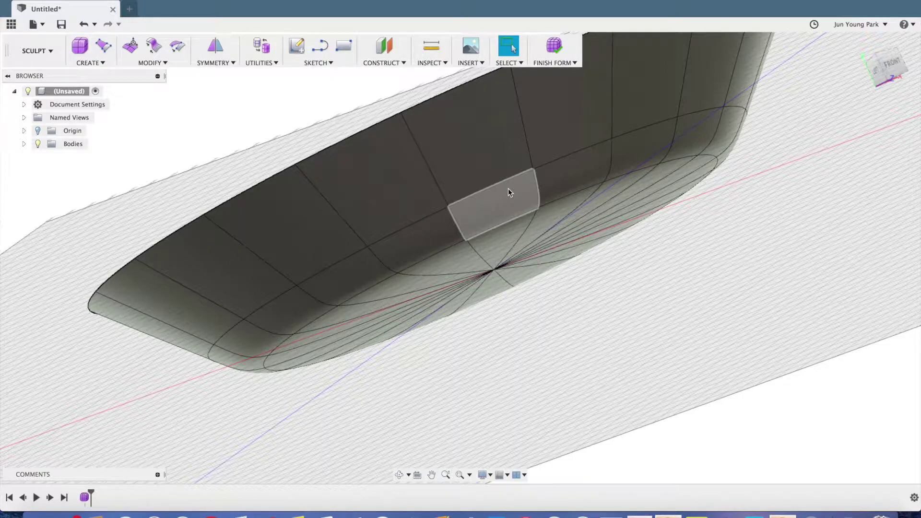
{"action": "middle_click_drag", "start_coordinate": [418, 175], "coordinate": [517, 345], "text": "shift"}
{"action": "mouse_move", "coordinate": [573, 306]}
{"action": "middle_mouse_down", "text": "shift"}
{"action": "mouse_move", "coordinate": [594, 314]}
{"action": "mouse_move", "coordinate": [577, 323]}
{"action": "middle_mouse_up", "text": "shift"}
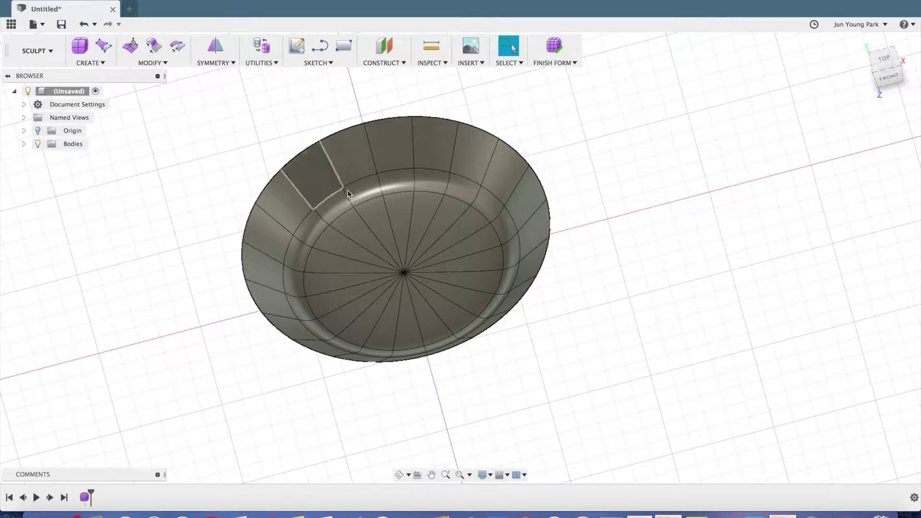
Add an internal mirror symmetry along the Z axis using two adjacent wall faces on either side of that axis
{"action": "left_click", "coordinate": [220, 67]}
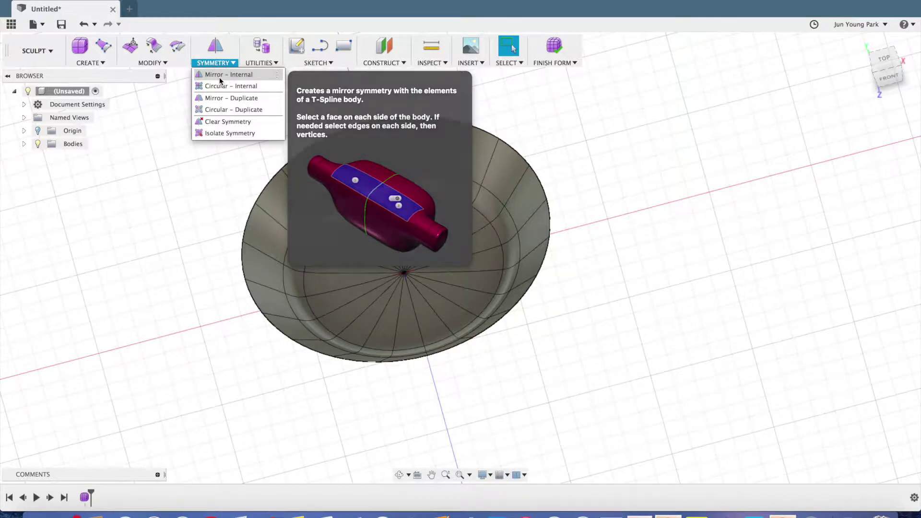
{"action": "left_click", "coordinate": [220, 75]}
{"action": "left_click", "coordinate": [346, 152]}
{"action": "left_click", "coordinate": [402, 139]}
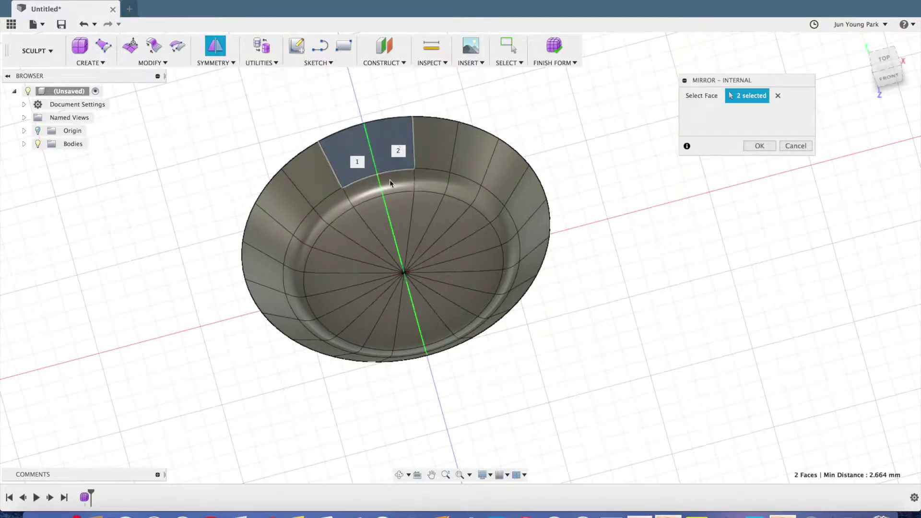
{"action": "left_click", "coordinate": [760, 146]}
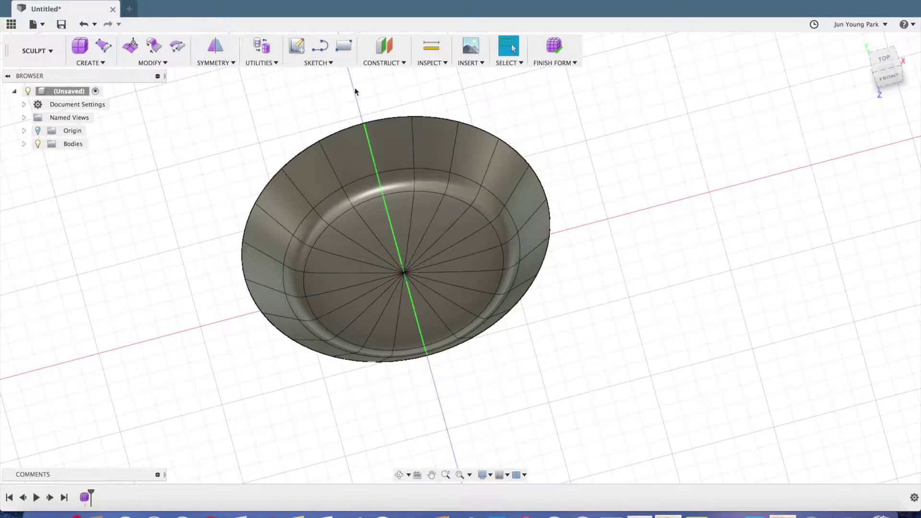
Add a second internal mirror symmetry along the X axis using the two wall faces on either side of that axis
{"action": "left_click", "coordinate": [206, 63]}
{"action": "left_click", "coordinate": [208, 76]}
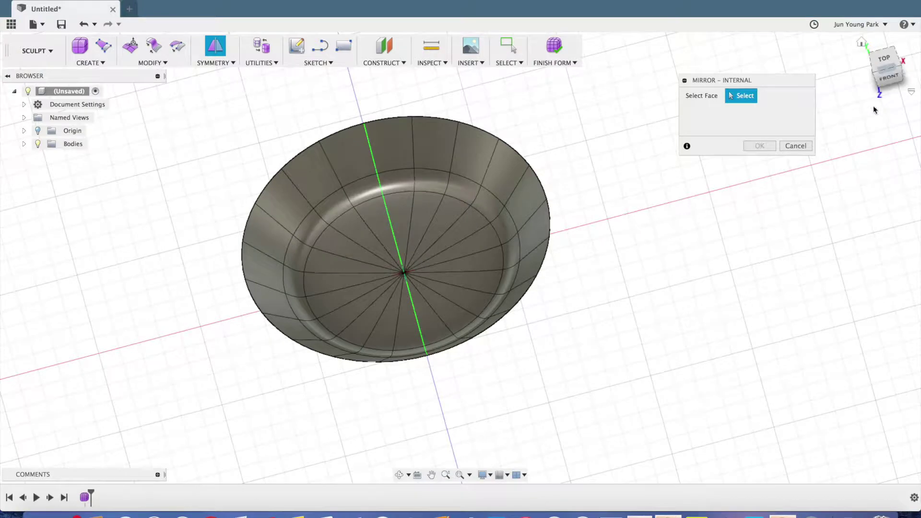
{"action": "left_click", "coordinate": [880, 65]}
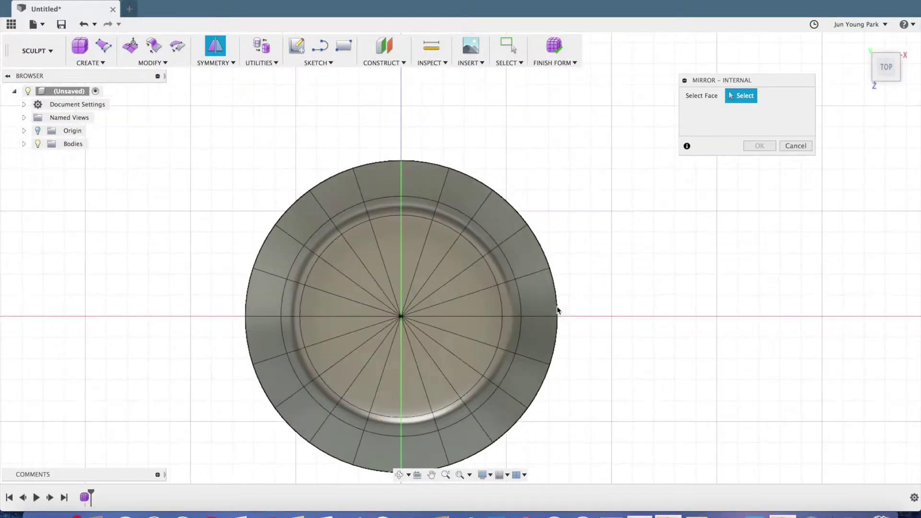
{"action": "left_click", "coordinate": [554, 307]}
{"action": "left_click", "coordinate": [549, 328]}
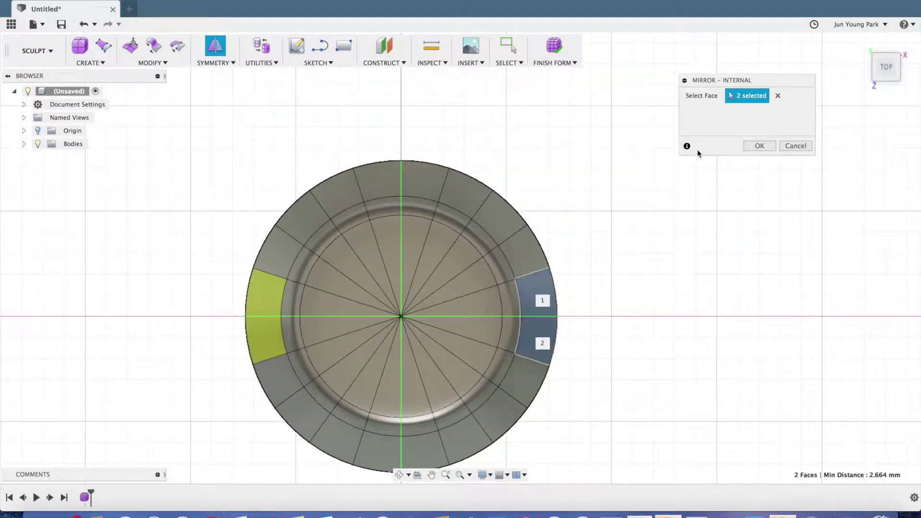
{"action": "left_click", "coordinate": [757, 147]}
Pull the rim vertex on the Z-axis symmetry line straight outward to about Z 83 mm with Edit Form to shape the spouts
{"action": "middle_click_drag", "start_coordinate": [616, 263], "coordinate": [220, 396], "text": "shift"}
{"action": "scroll", "coordinate": [284, 275], "scroll_direction": "up", "scroll_amount": 5}
{"action": "middle_click_drag", "start_coordinate": [360, 296], "coordinate": [343, 322], "text": "shift"}
{"action": "left_click", "coordinate": [372, 290]}
{"action": "middle_click_drag", "start_coordinate": [357, 332], "coordinate": [338, 262], "text": "shift"}
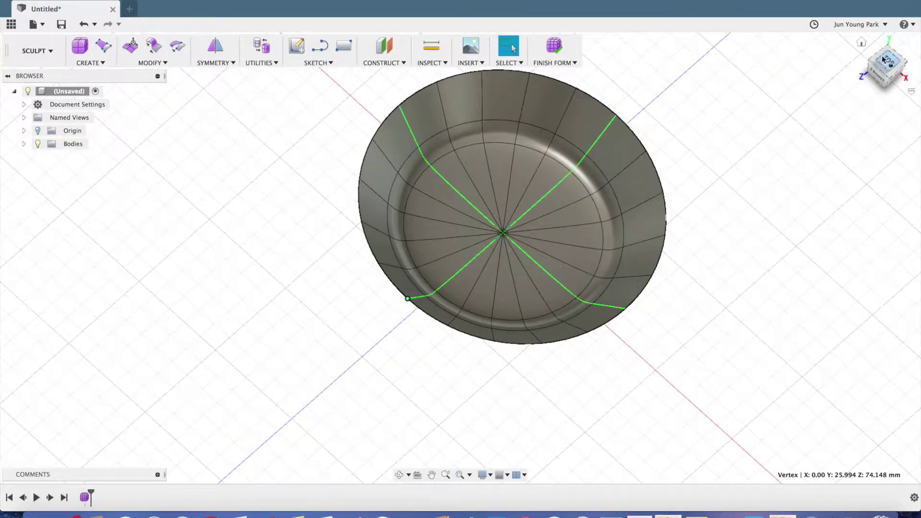
{"action": "left_click", "coordinate": [887, 60]}
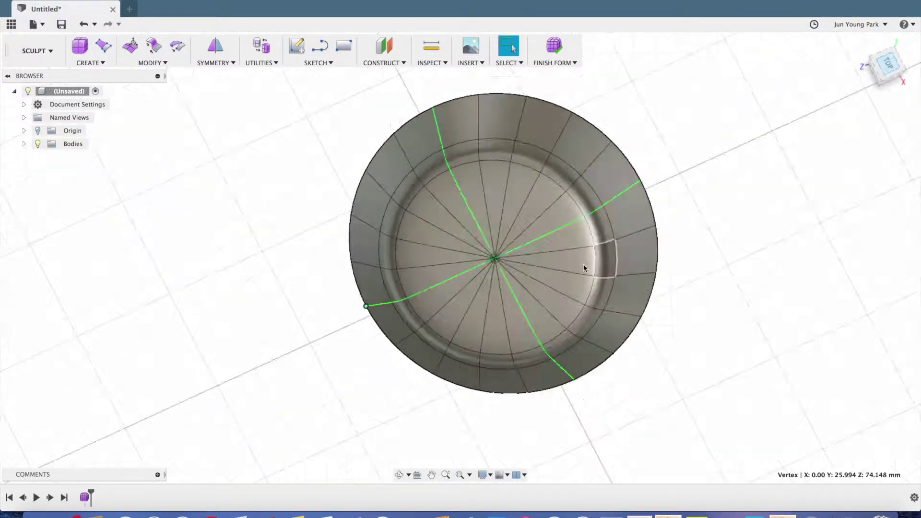
{"action": "left_click", "coordinate": [130, 44]}
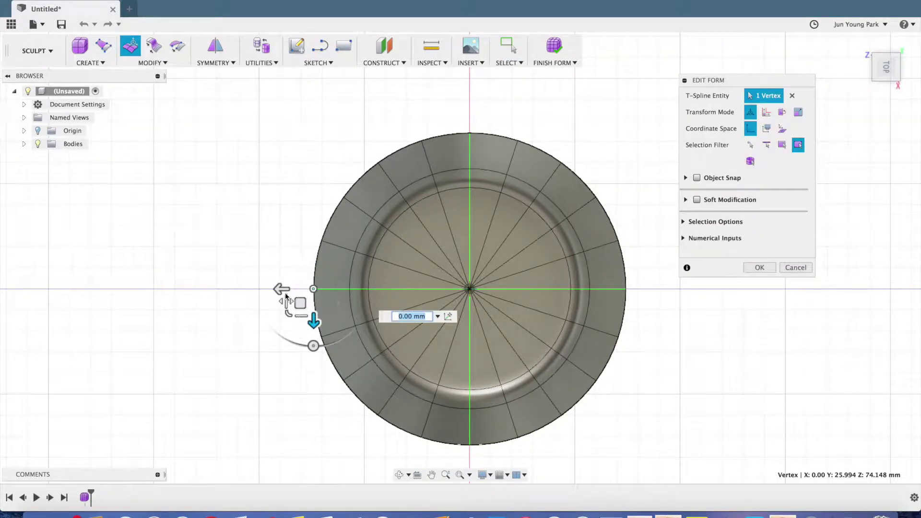
{"action": "left_click_drag", "start_coordinate": [280, 288], "coordinate": [253, 290]}
{"action": "middle_click_drag", "start_coordinate": [253, 290], "coordinate": [335, 262], "text": "shift"}
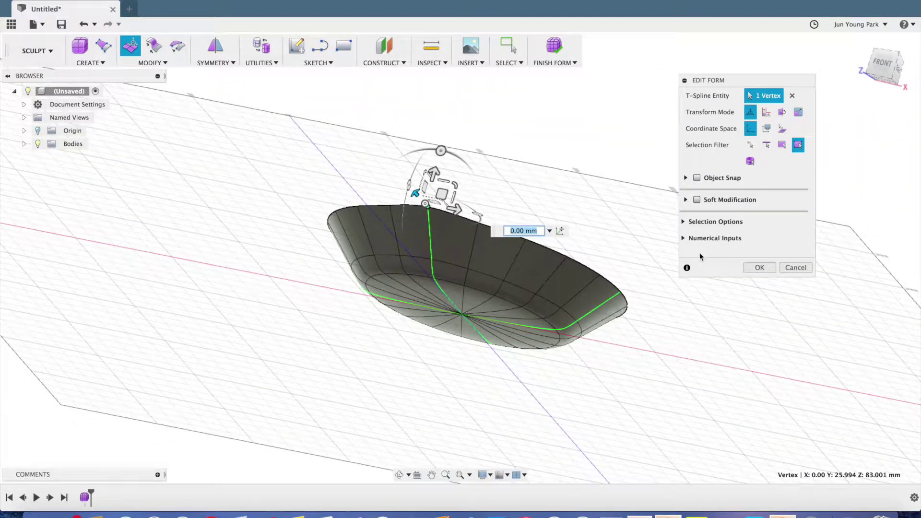
{"action": "left_click", "coordinate": [760, 268]}
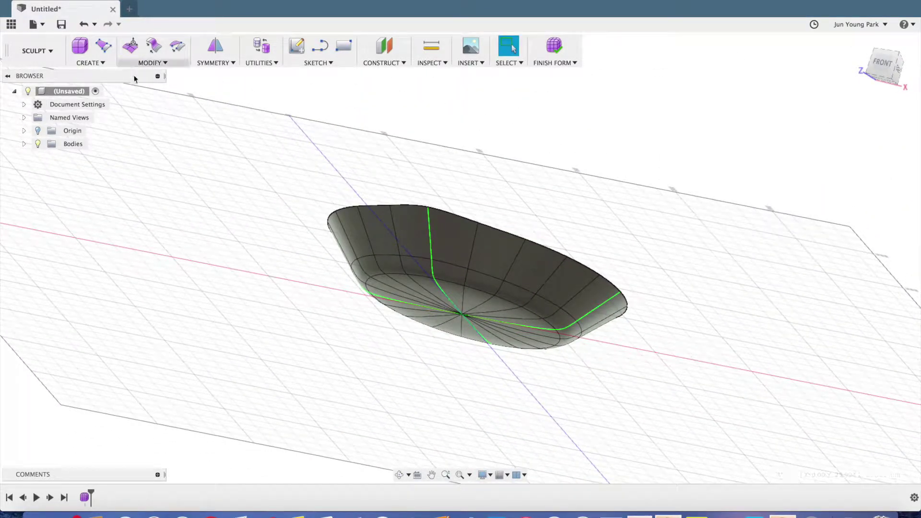
{"action": "left_click", "coordinate": [156, 63]}
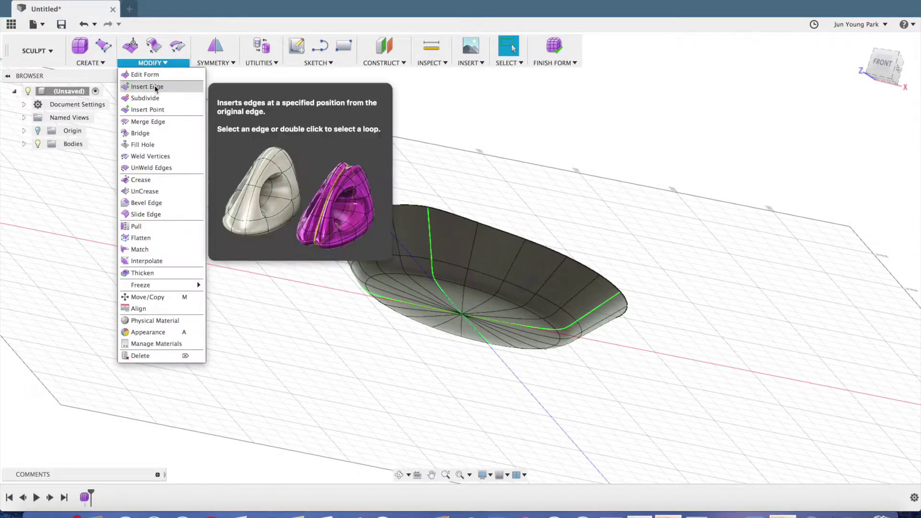
{"action": "left_click", "coordinate": [156, 87]}
{"action": "left_click", "coordinate": [473, 255]}
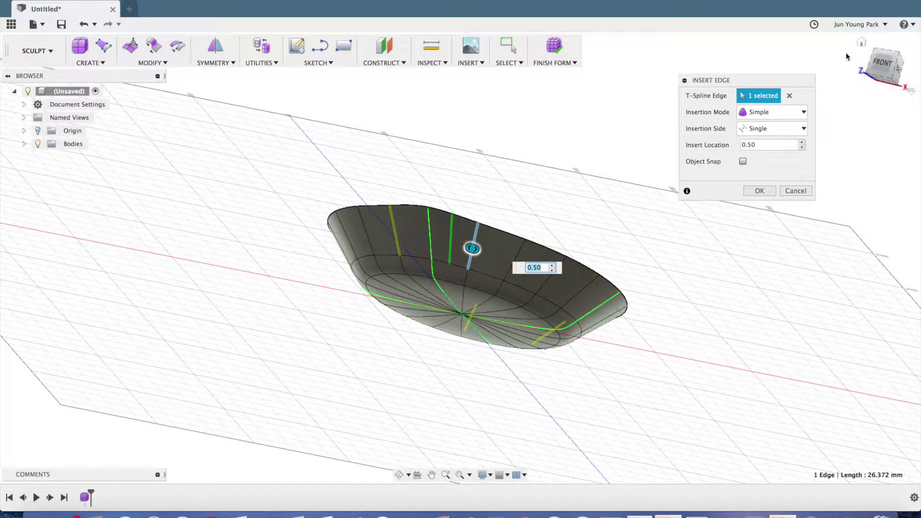
{"action": "left_click", "coordinate": [876, 63]}
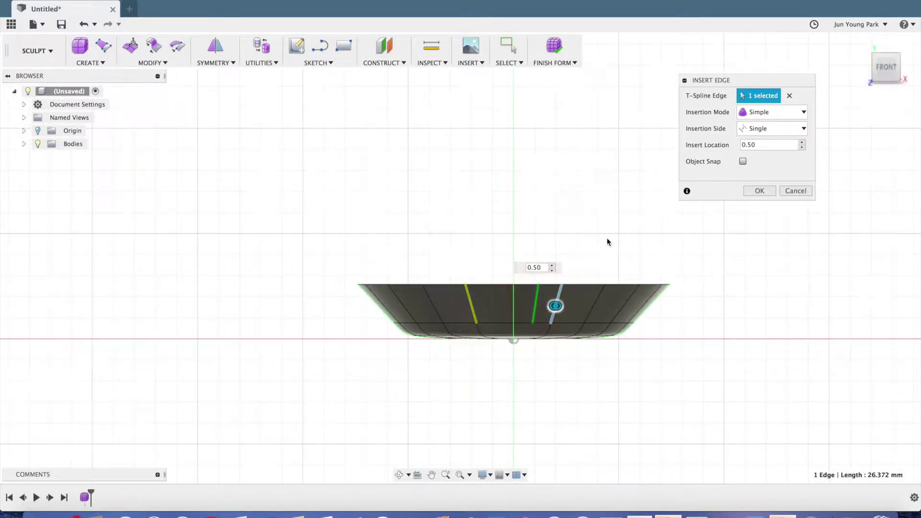
{"action": "scroll", "coordinate": [527, 280], "scroll_direction": "up", "scroll_amount": 3}
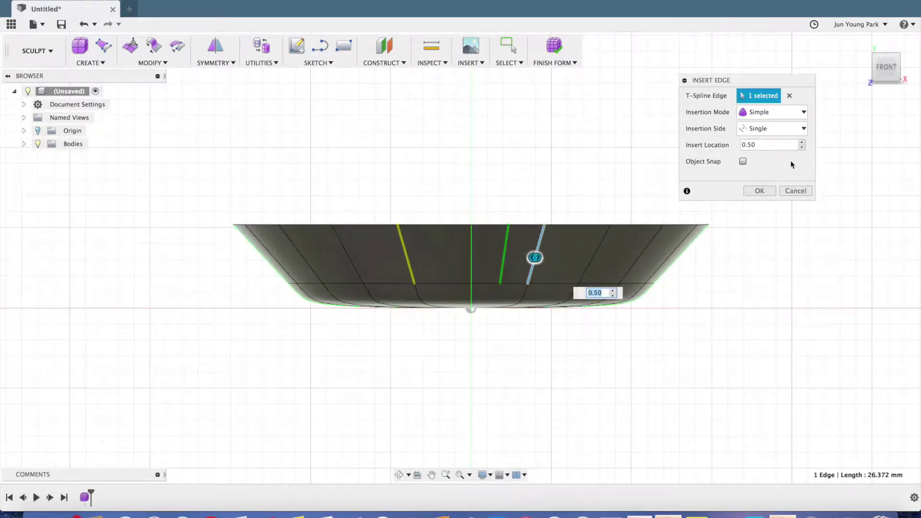
{"action": "left_click", "coordinate": [795, 190]}
Insert edges on both sides of the wall edge at the spout's symmetry line, using Simple mode and location 0.50
{"action": "left_click", "coordinate": [163, 63]}
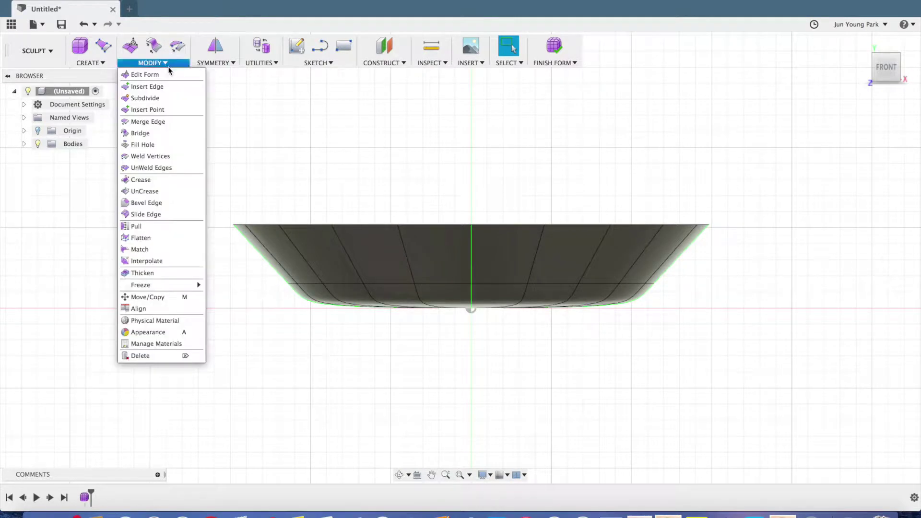
{"action": "left_click", "coordinate": [164, 85]}
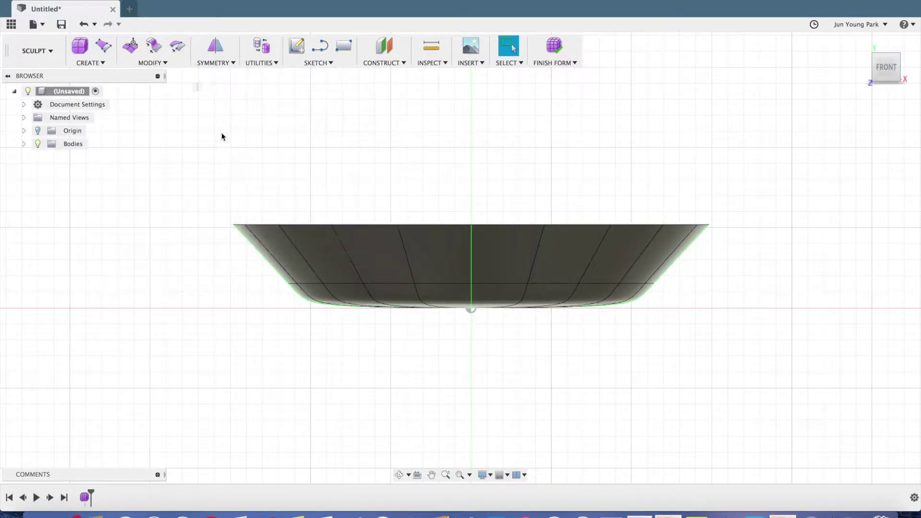
{"action": "left_click", "coordinate": [472, 252]}
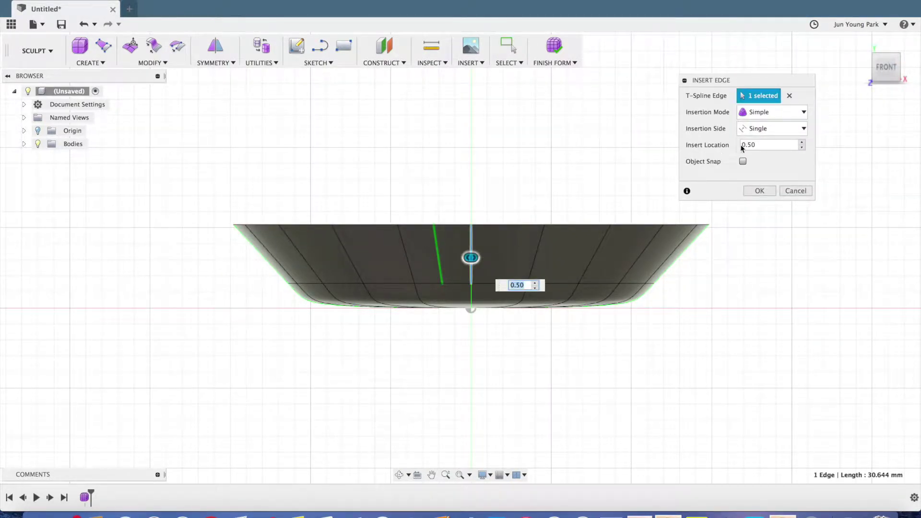
{"action": "left_click", "coordinate": [760, 129]}
{"action": "left_click", "coordinate": [758, 154]}
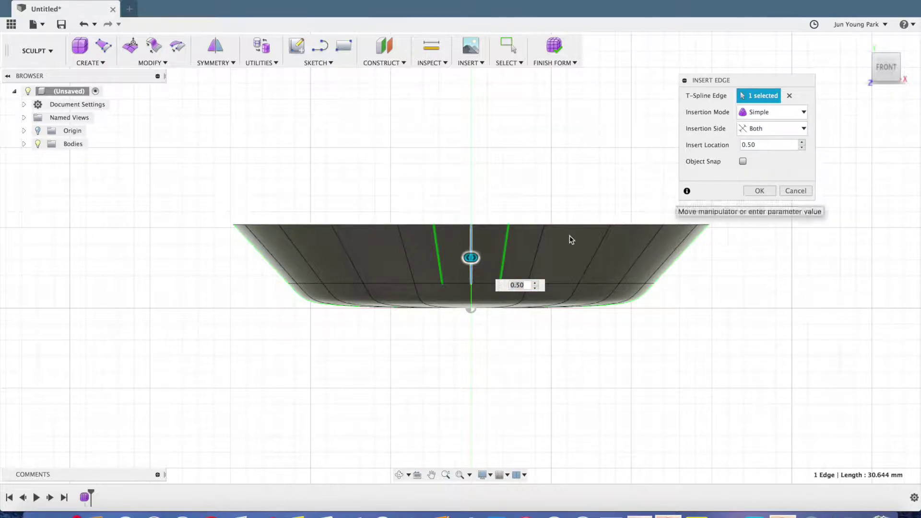
{"action": "left_click", "coordinate": [757, 191]}
{"action": "middle_click_drag", "start_coordinate": [721, 174], "coordinate": [678, 207], "text": "shift"}
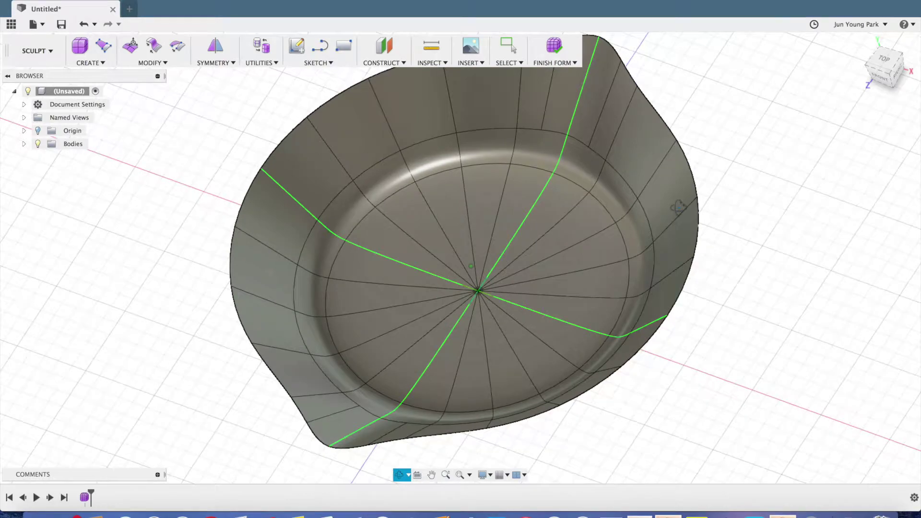
{"action": "middle_click_drag", "start_coordinate": [523, 292], "coordinate": [523, 265]}
{"action": "scroll", "coordinate": [721, 270], "scroll_direction": "up", "scroll_amount": 5}
{"action": "scroll", "coordinate": [709, 268], "scroll_direction": "down", "scroll_amount": 7}
{"action": "middle_click_drag", "start_coordinate": [709, 267], "coordinate": [684, 315], "text": "shift"}
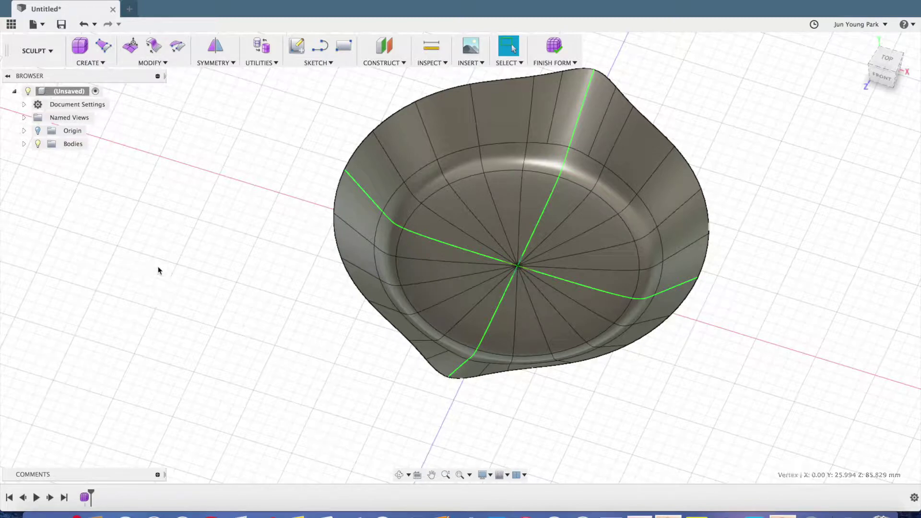
Pull the spout's tip vertex outward along the Z axis to about Z 88 mm with Edit Form
{"action": "left_click", "coordinate": [150, 62]}
{"action": "left_click", "coordinate": [155, 77]}
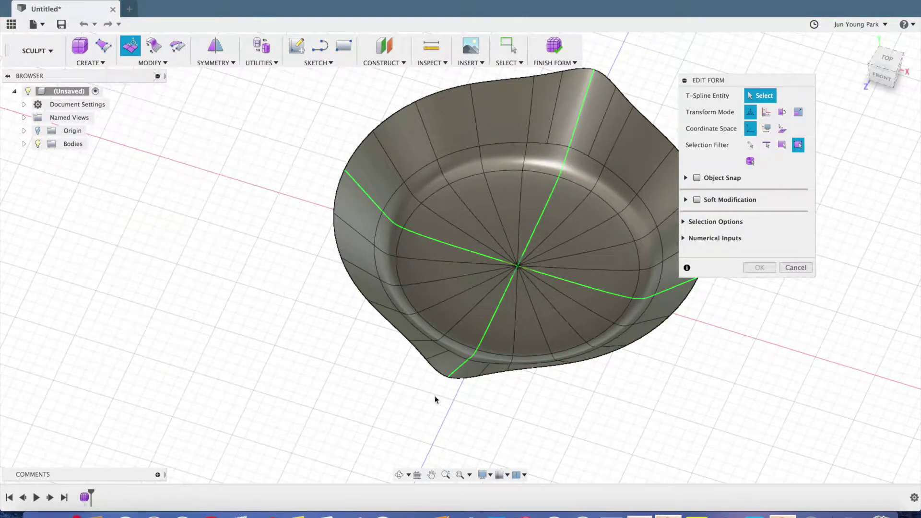
{"action": "left_click", "coordinate": [449, 378]}
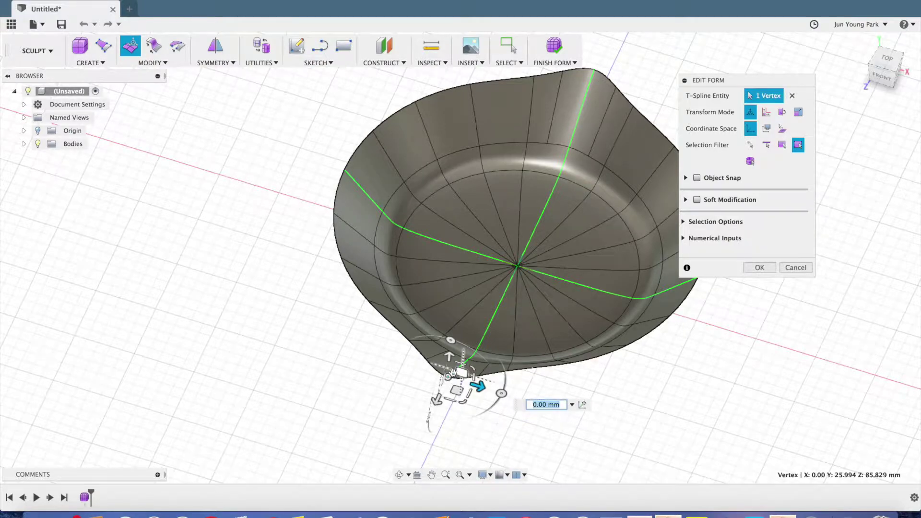
{"action": "left_click", "coordinate": [887, 68]}
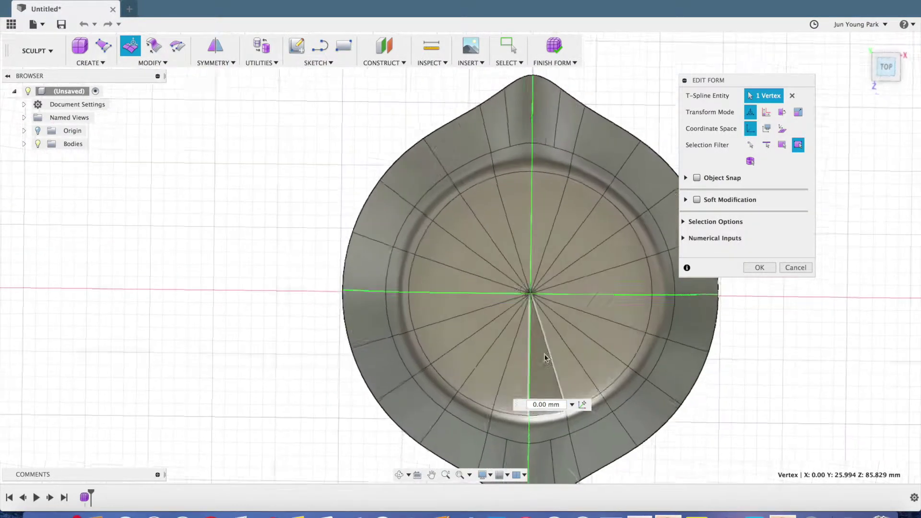
{"action": "left_click_drag", "start_coordinate": [472, 363], "coordinate": [473, 371]}
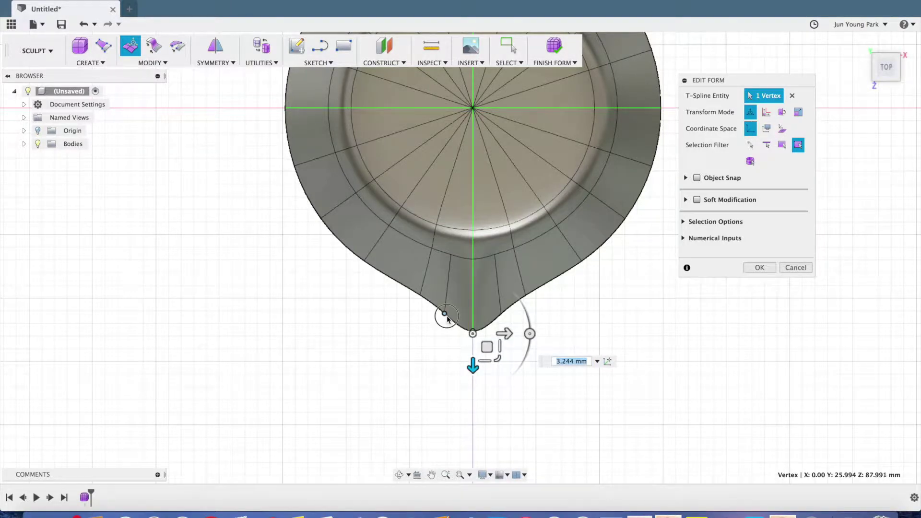
Shift the rim vertex beside the spout tip toward the symmetry line, to about X -10.5 mm
{"action": "left_click", "coordinate": [446, 316]}
{"action": "left_click_drag", "start_coordinate": [477, 314], "coordinate": [480, 314]}
{"action": "middle_click_drag", "start_coordinate": [654, 372], "coordinate": [552, 287], "text": "shift"}
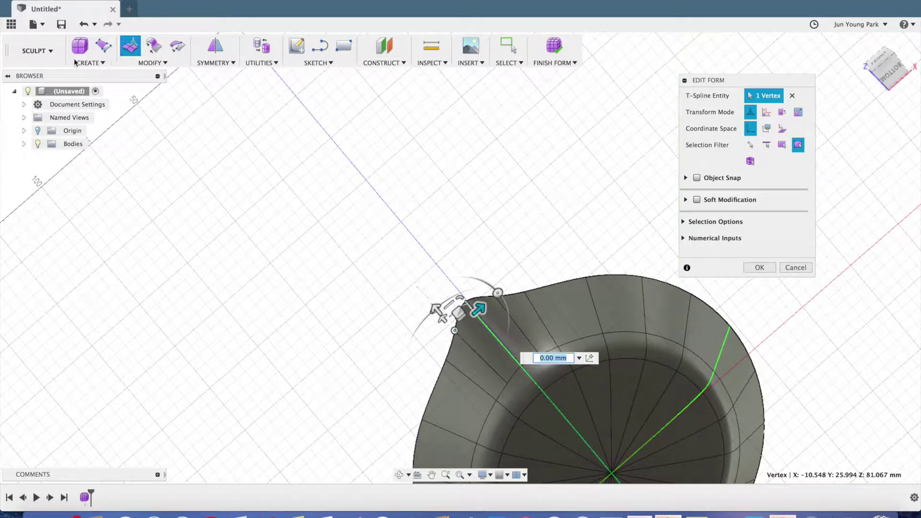
Insert edges on both sides of the ring edge at the spout's base, using Simple mode and location 0.50
{"action": "left_click", "coordinate": [152, 63]}
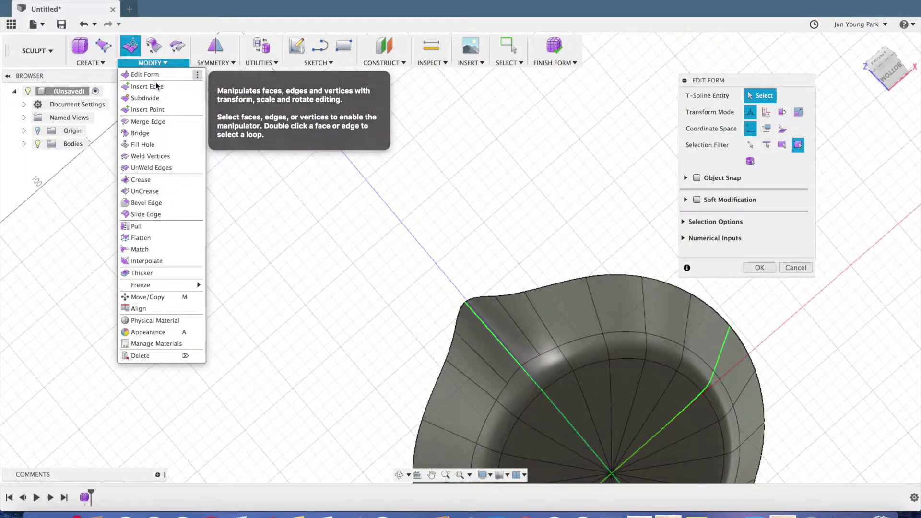
{"action": "left_click", "coordinate": [156, 86]}
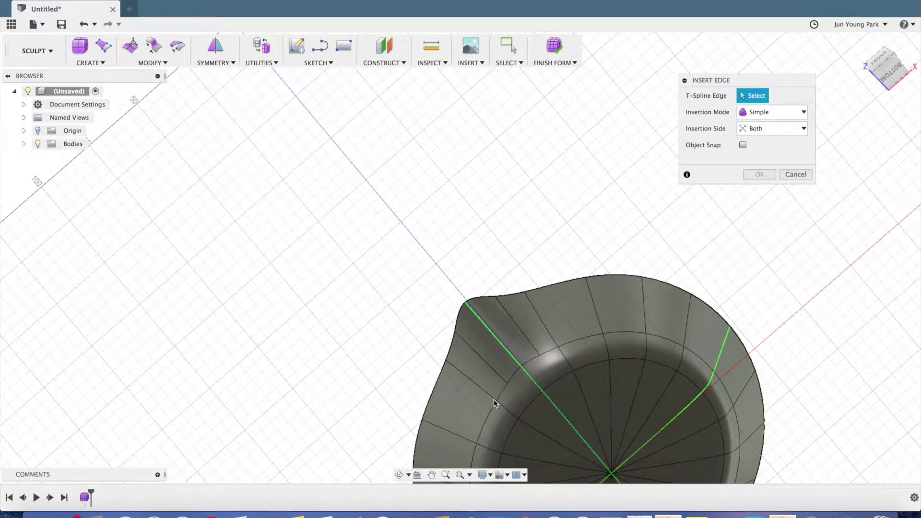
{"action": "left_click", "coordinate": [519, 378]}
{"action": "left_click", "coordinate": [749, 191]}
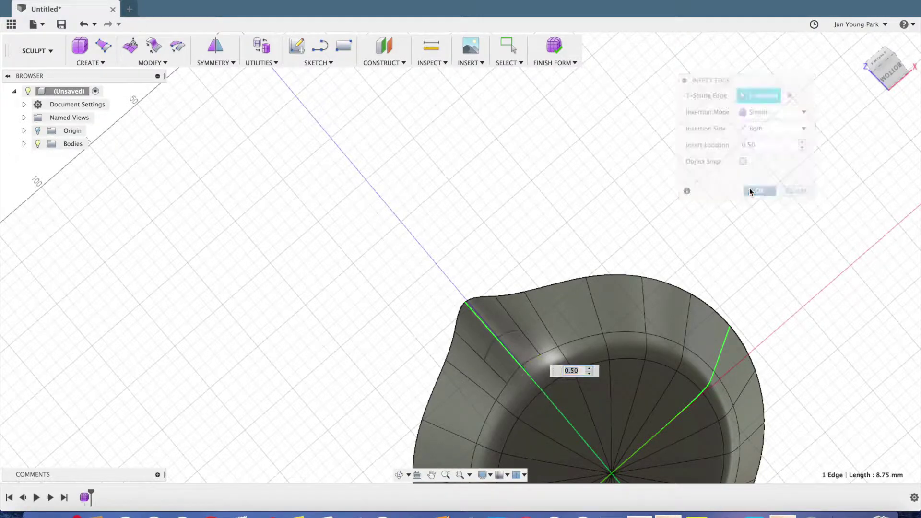
{"action": "middle_click_drag", "start_coordinate": [663, 219], "coordinate": [577, 277], "text": "shift"}
{"action": "key", "text": "Escape"}
Move the new mid-wall vertex on the spout's symmetry line with Edit Form to about Y 15.7 mm, Z 71.1 mm
{"action": "scroll", "coordinate": [514, 330], "scroll_direction": "up", "scroll_amount": 5}
{"action": "left_click", "coordinate": [487, 309]}
{"action": "left_click", "coordinate": [130, 45]}
{"action": "middle_click_drag", "start_coordinate": [643, 167], "coordinate": [572, 205], "text": "shift"}
{"action": "left_click_drag", "start_coordinate": [529, 186], "coordinate": [543, 181]}
{"action": "middle_click_drag", "start_coordinate": [489, 271], "coordinate": [494, 233], "text": "shift"}
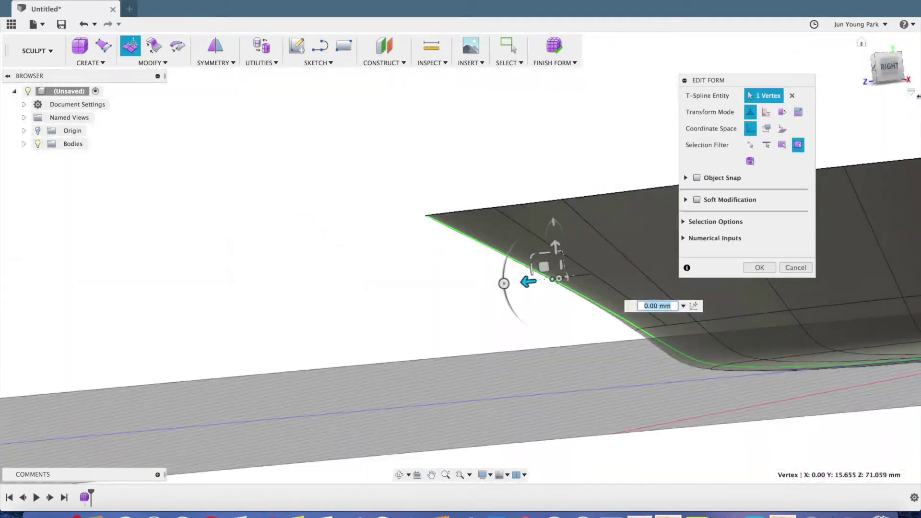
{"action": "middle_click_drag", "start_coordinate": [338, 217], "coordinate": [197, 204]}
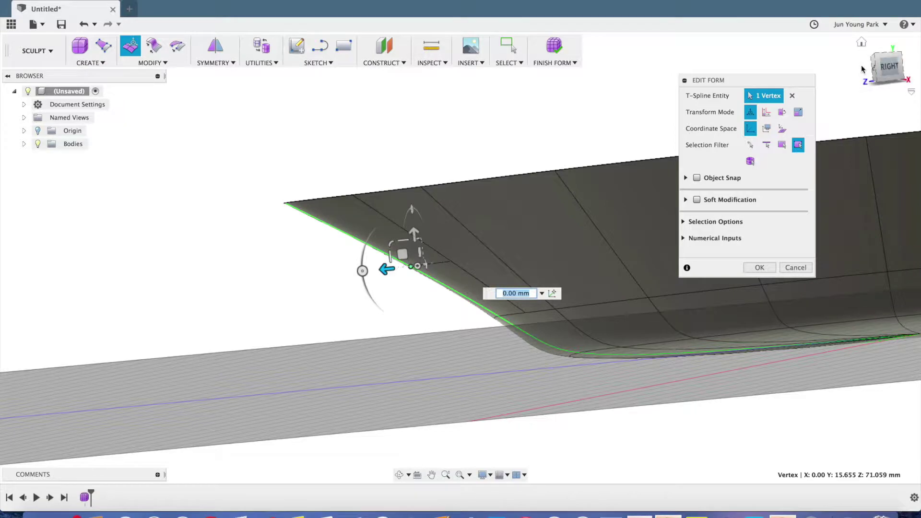
Push the mid-wall spout vertex inward in local coordinate space to about Y 16.1 mm, Z 70.7 mm
{"action": "left_click", "coordinate": [888, 69]}
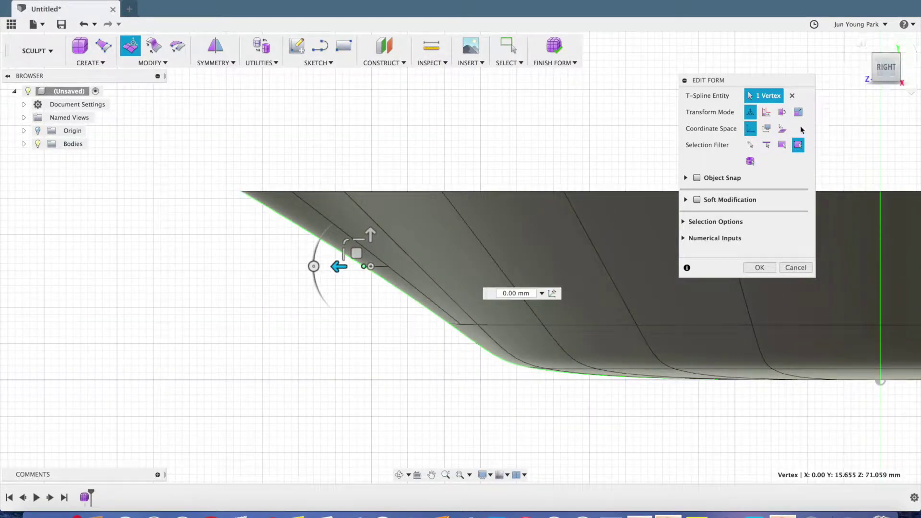
{"action": "left_click", "coordinate": [783, 128]}
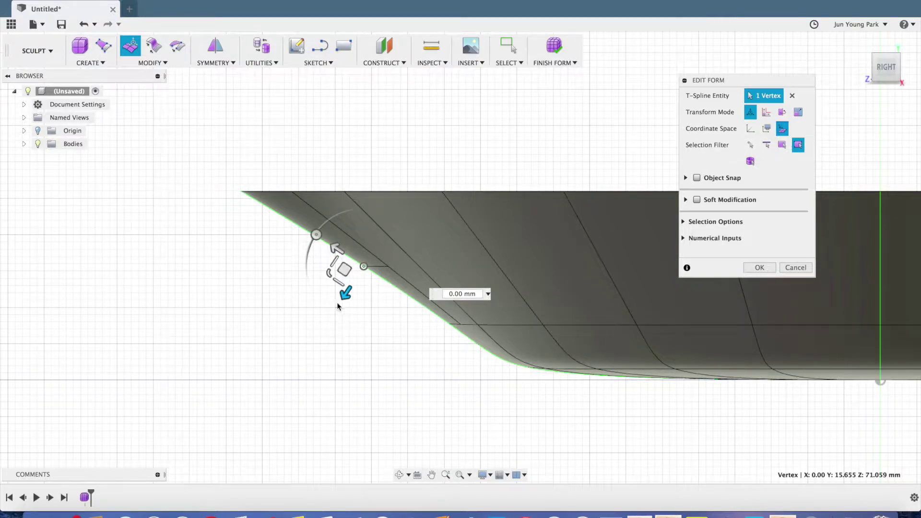
{"action": "mouse_move", "coordinate": [346, 299]}
{"action": "left_mouse_down"}
{"action": "mouse_move", "coordinate": [363, 287]}
{"action": "mouse_move", "coordinate": [355, 290]}
{"action": "left_mouse_up"}
{"action": "scroll", "coordinate": [340, 315], "scroll_direction": "up", "scroll_amount": 3}
{"action": "scroll", "coordinate": [338, 311], "scroll_direction": "down", "scroll_amount": 5}
{"action": "middle_click_drag", "start_coordinate": [338, 311], "coordinate": [329, 222], "text": "shift"}
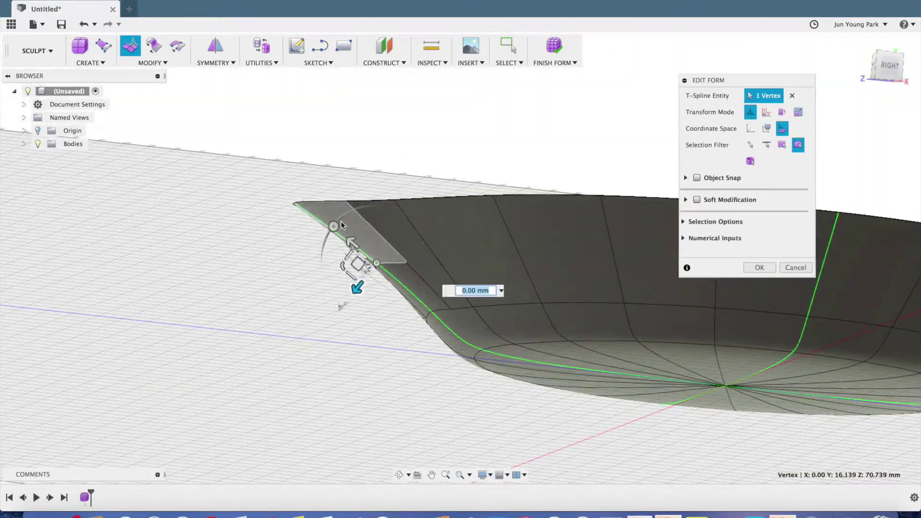
Rotate the upper symmetry-line edge of the spout by -9 degrees and finish the form edit
{"action": "left_click", "coordinate": [324, 225]}
{"action": "middle_click_drag", "start_coordinate": [441, 126], "coordinate": [377, 131], "text": "shift"}
{"action": "left_click_drag", "start_coordinate": [339, 133], "coordinate": [337, 143]}
{"action": "scroll", "coordinate": [528, 168], "scroll_direction": "up", "scroll_amount": 5}
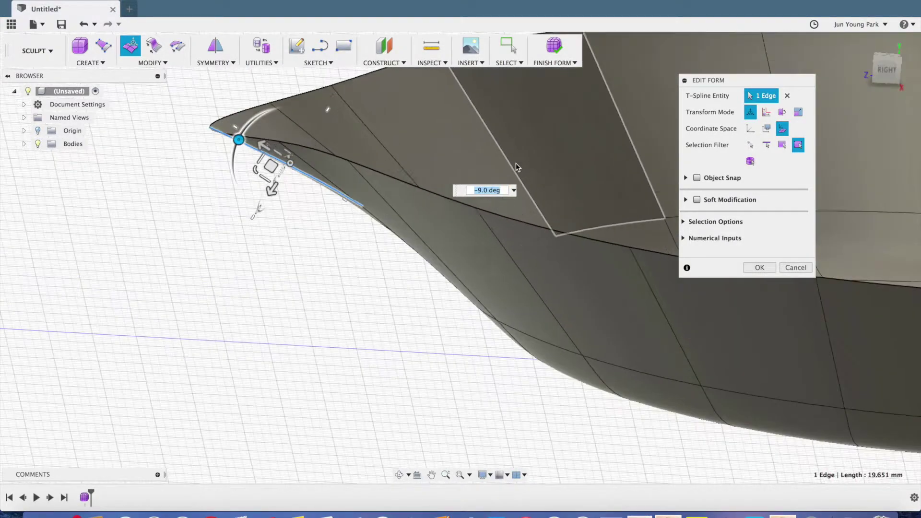
{"action": "scroll", "coordinate": [416, 257], "scroll_direction": "down", "scroll_amount": 5}
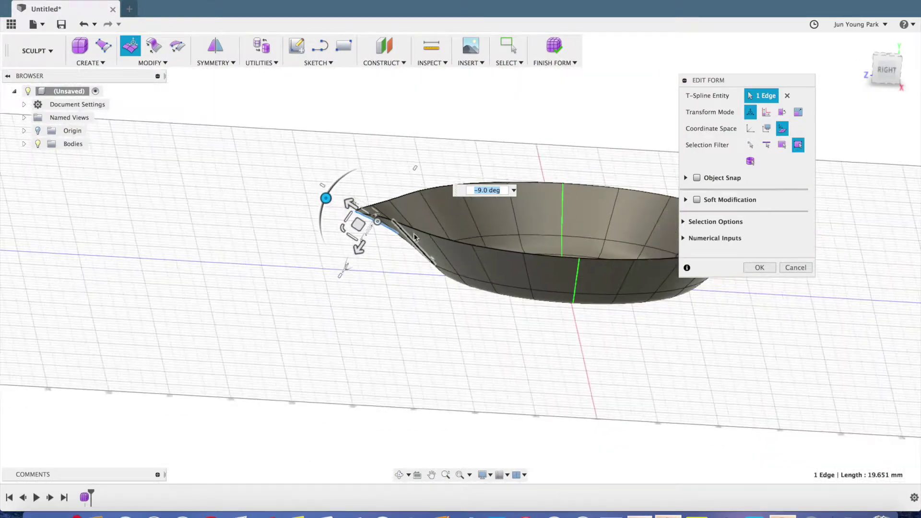
{"action": "scroll", "coordinate": [492, 149], "scroll_direction": "right", "scroll_amount": 5}
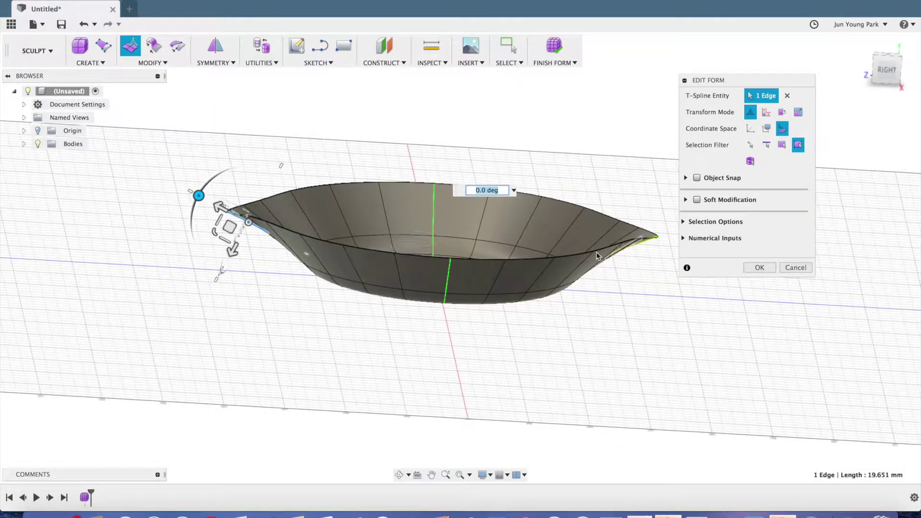
{"action": "middle_click_drag", "start_coordinate": [456, 339], "coordinate": [473, 369], "text": "shift"}
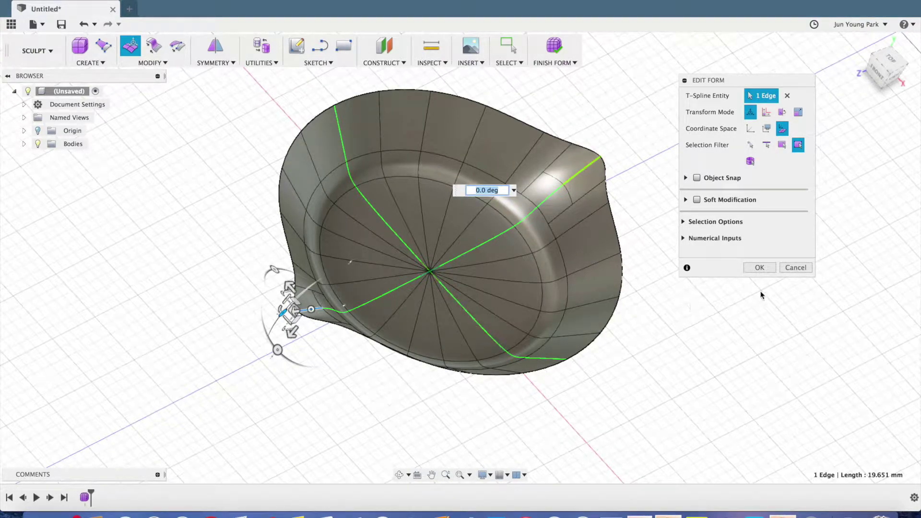
{"action": "left_click", "coordinate": [761, 268]}
Try thickening the pan body by 3 mm with the Sharp type and Normal direction, and undo it
{"action": "middle_click_drag", "start_coordinate": [687, 320], "coordinate": [736, 323], "text": "shift"}
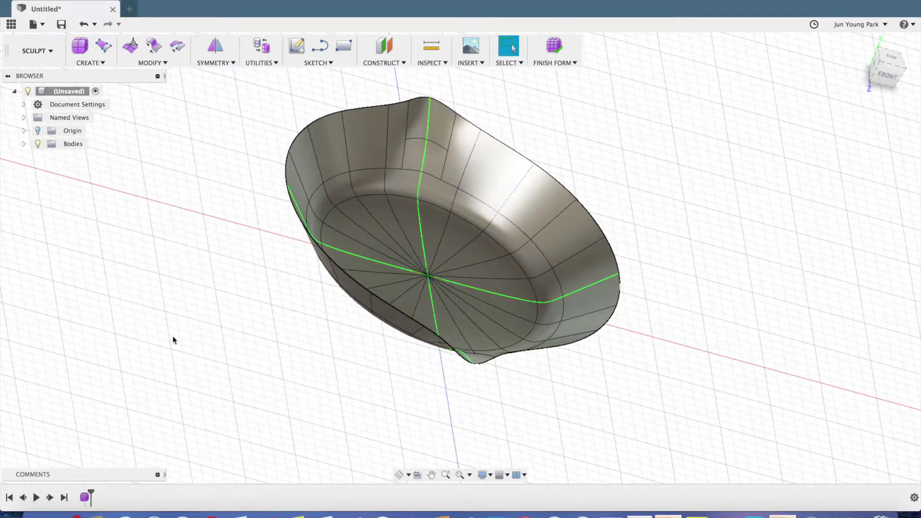
{"action": "middle_click_drag", "start_coordinate": [173, 340], "coordinate": [177, 325], "text": "shift"}
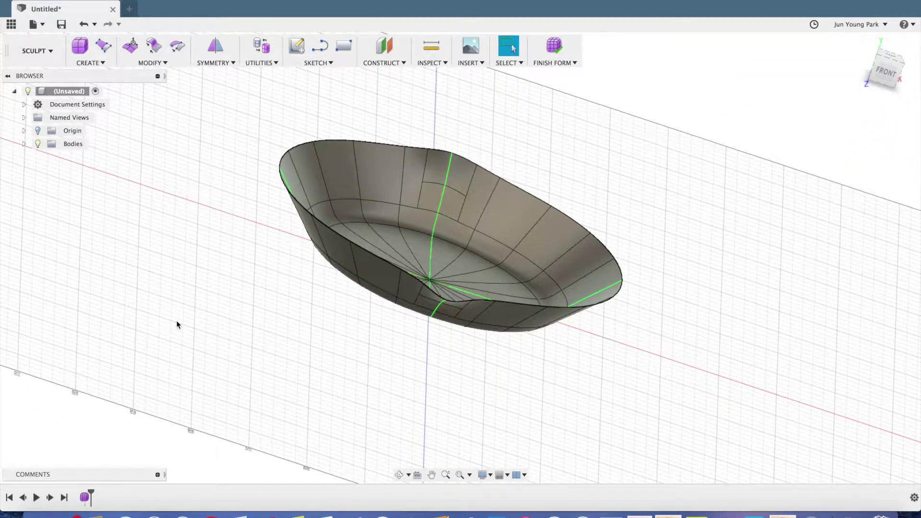
{"action": "left_click", "coordinate": [158, 64]}
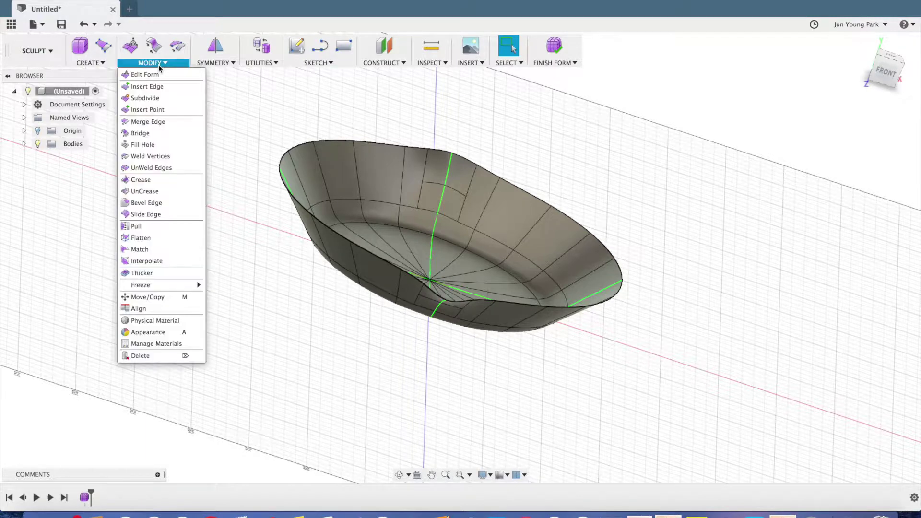
{"action": "mouse_move", "coordinate": [173, 287]}
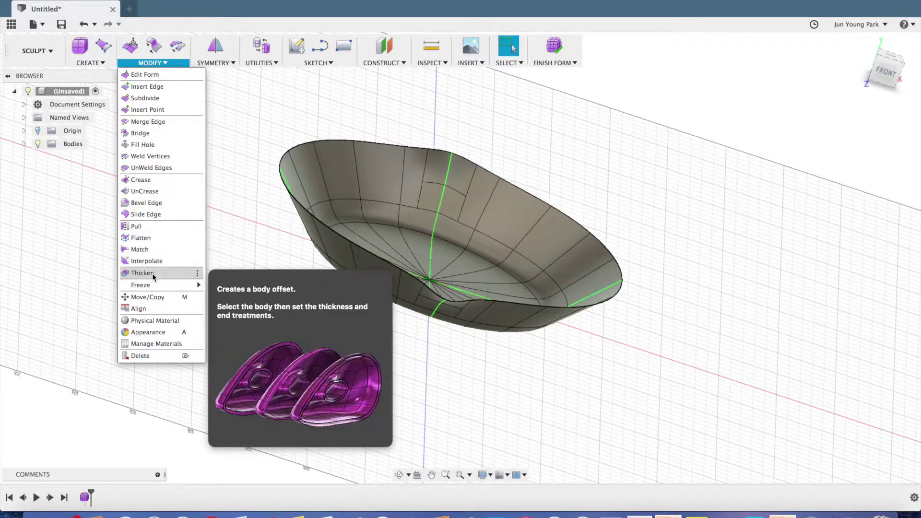
{"action": "left_click", "coordinate": [153, 275]}
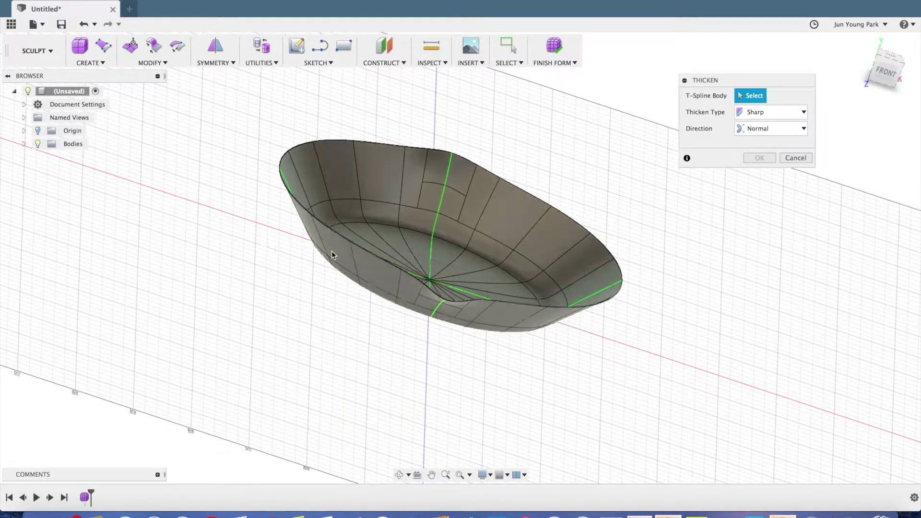
{"action": "left_click", "coordinate": [320, 257]}
{"action": "left_click_drag", "start_coordinate": [332, 269], "coordinate": [332, 271]}
{"action": "type", "text": "3"}
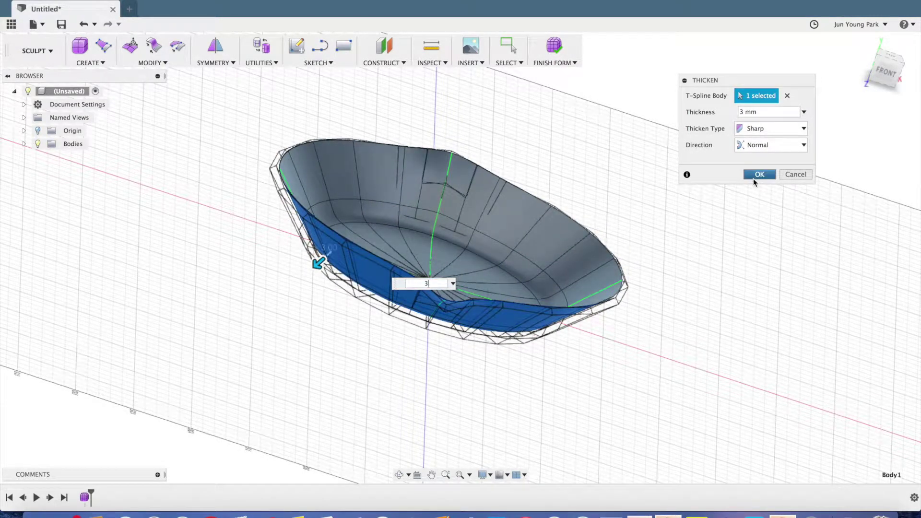
{"action": "left_click", "coordinate": [758, 174]}
{"action": "middle_click_drag", "start_coordinate": [660, 217], "coordinate": [632, 329], "text": "shift"}
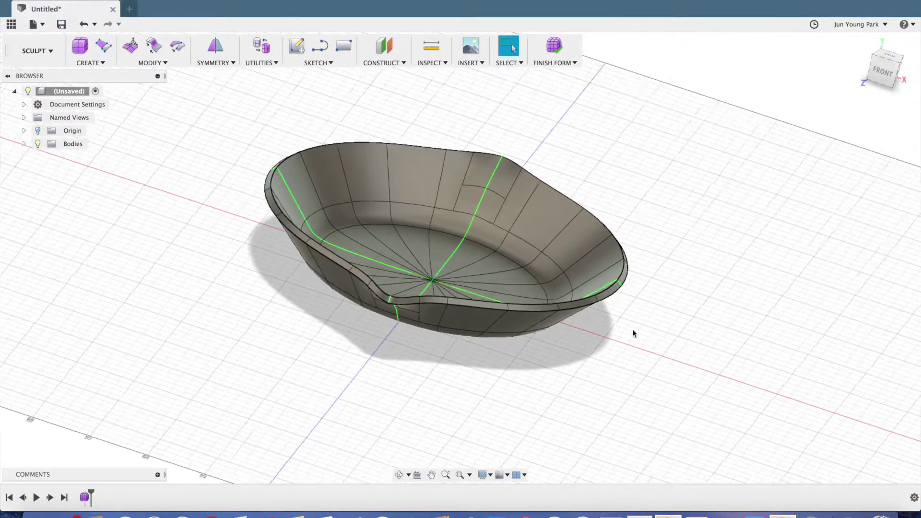
{"action": "scroll", "coordinate": [616, 296], "scroll_direction": "up", "scroll_amount": 6}
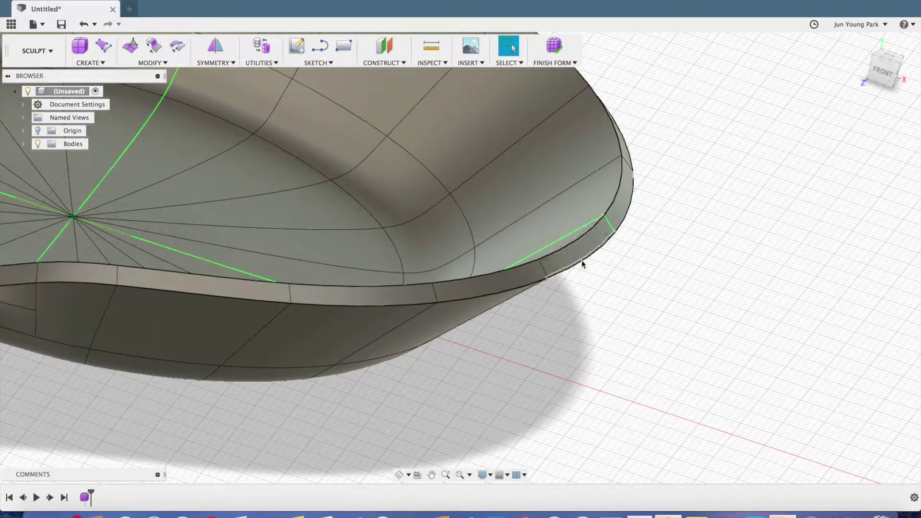
{"action": "left_click", "coordinate": [83, 24]}
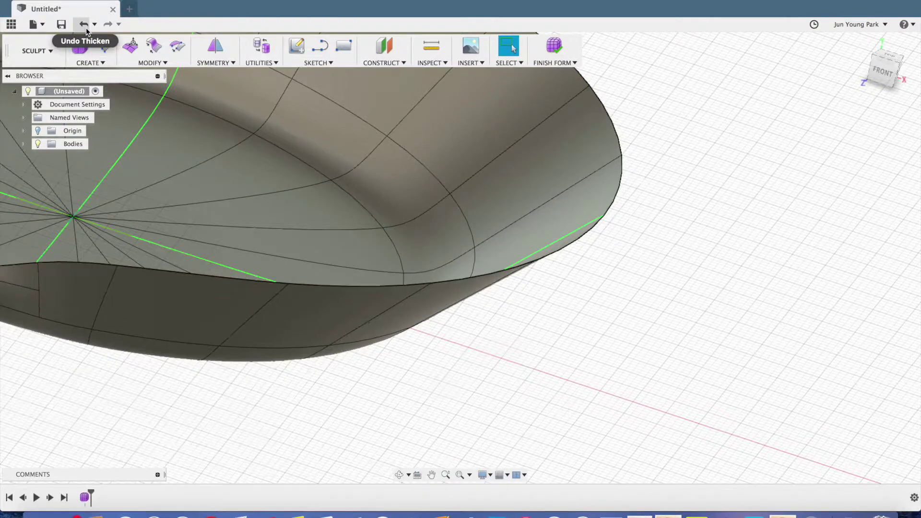
Thicken the pan body by 3 mm in the Normal direction with the Soft thicken type
{"action": "left_click", "coordinate": [162, 64]}
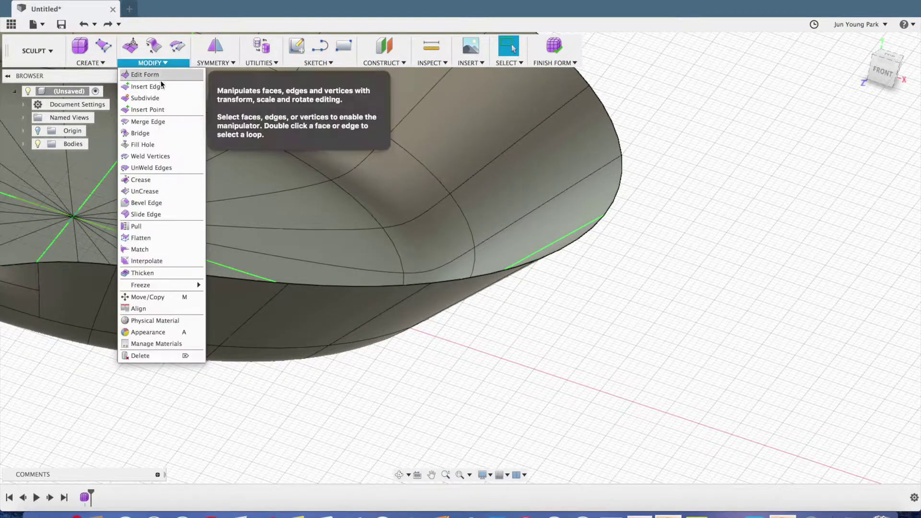
{"action": "left_click", "coordinate": [142, 273]}
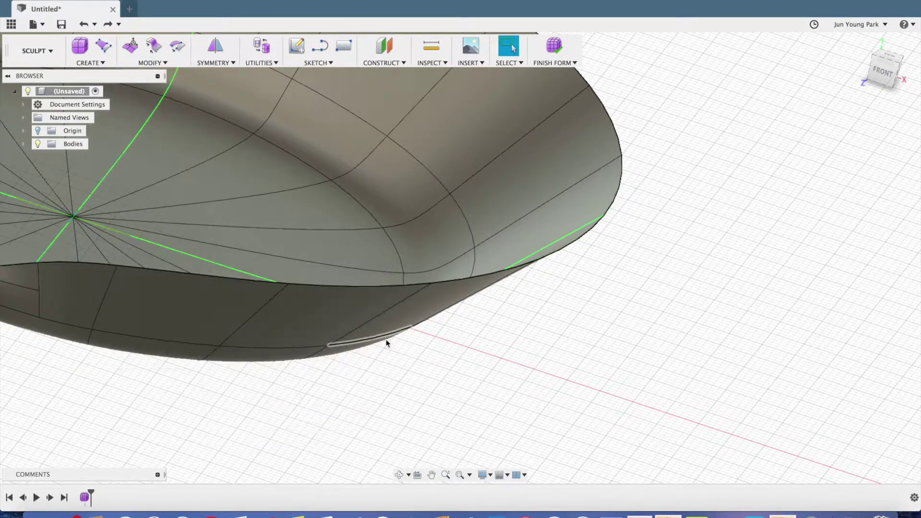
{"action": "left_click", "coordinate": [386, 329]}
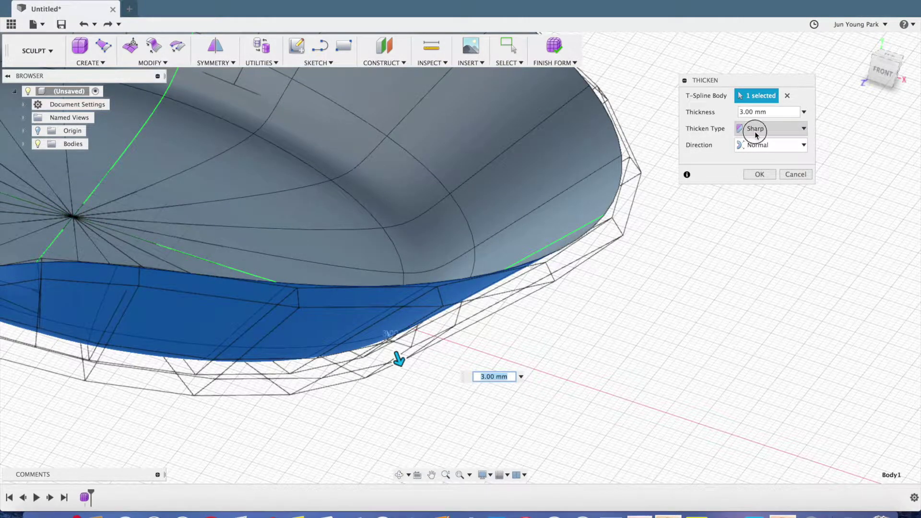
{"action": "left_click", "coordinate": [755, 129]}
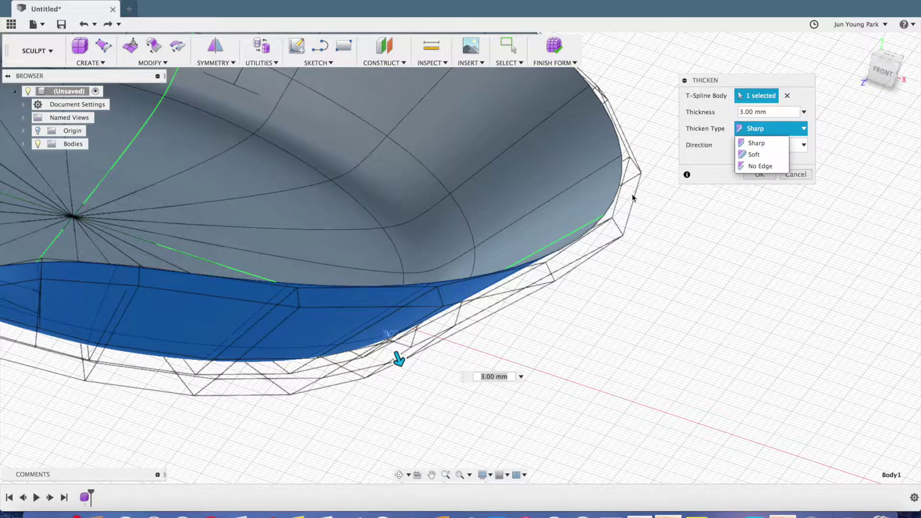
{"action": "left_click", "coordinate": [758, 154]}
{"action": "left_click", "coordinate": [757, 176]}
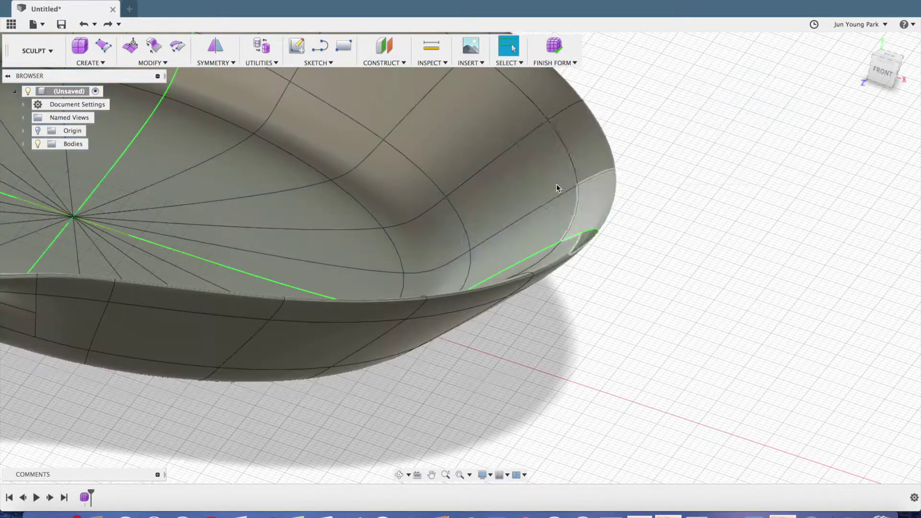
Examine the thickened pan's soft rim, walls and spouts from several angles
{"action": "middle_click_drag", "start_coordinate": [529, 230], "coordinate": [639, 143]}
{"action": "scroll", "coordinate": [269, 305], "scroll_direction": "up", "scroll_amount": 2}
{"action": "scroll", "coordinate": [262, 303], "scroll_direction": "down", "scroll_amount": 5}
{"action": "middle_click_drag", "start_coordinate": [266, 285], "coordinate": [249, 301], "text": "shift"}
{"action": "scroll", "coordinate": [354, 286], "scroll_direction": "up", "scroll_amount": 5}
{"action": "scroll", "coordinate": [354, 269], "scroll_direction": "down", "scroll_amount": 5}
{"action": "middle_click_drag", "start_coordinate": [355, 268], "coordinate": [331, 312]}
{"action": "middle_click_drag", "start_coordinate": [450, 274], "coordinate": [476, 313]}
{"action": "scroll", "coordinate": [474, 218], "scroll_direction": "up", "scroll_amount": 5}
{"action": "scroll", "coordinate": [474, 211], "scroll_direction": "down", "scroll_amount": 6}
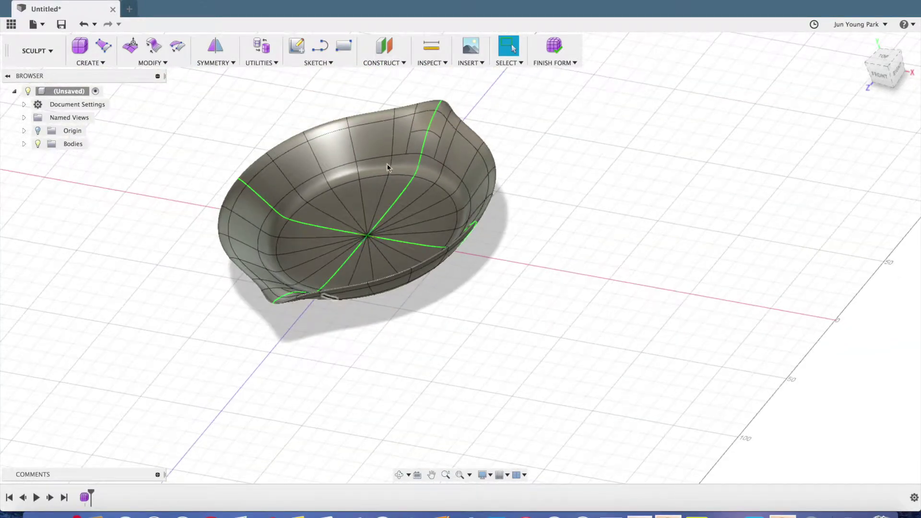
{"action": "middle_click_drag", "start_coordinate": [378, 222], "coordinate": [501, 229], "text": "shift"}
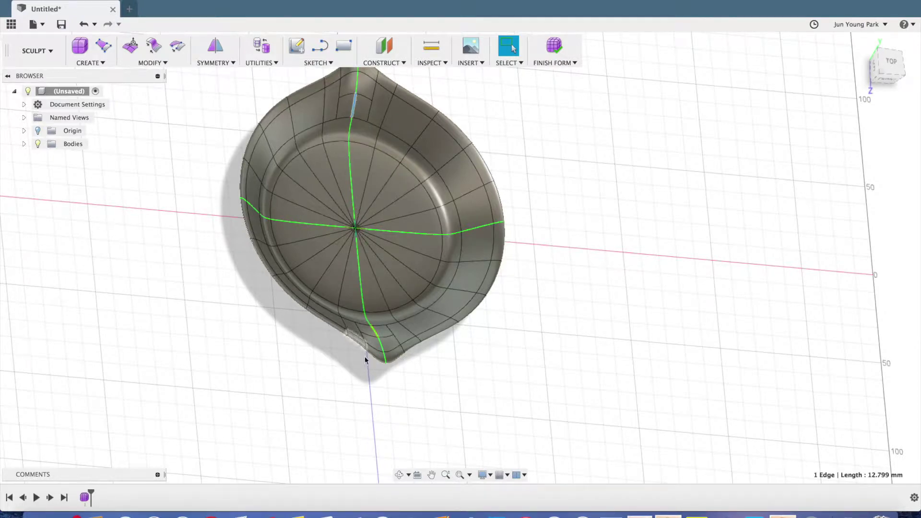
Clear all symmetry from the pan body
{"action": "left_click", "coordinate": [212, 63]}
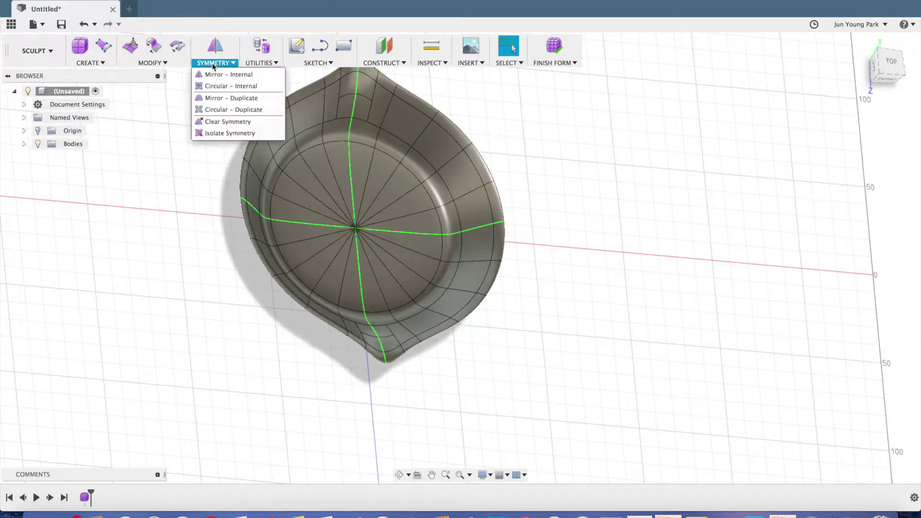
{"action": "left_click", "coordinate": [231, 123]}
{"action": "left_click", "coordinate": [395, 162]}
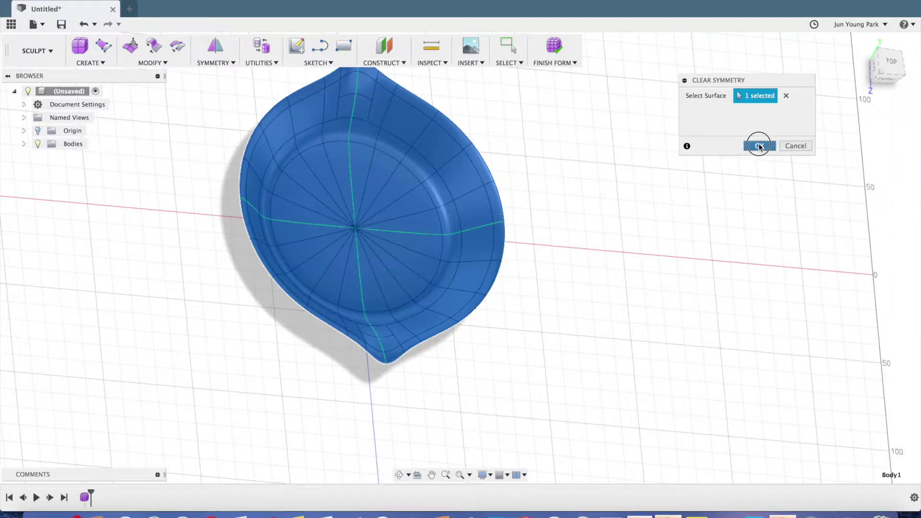
{"action": "left_click", "coordinate": [759, 146]}
Add internal mirror symmetry to the pan using two matching wall faces on either side of the red X axis
{"action": "left_click", "coordinate": [213, 62]}
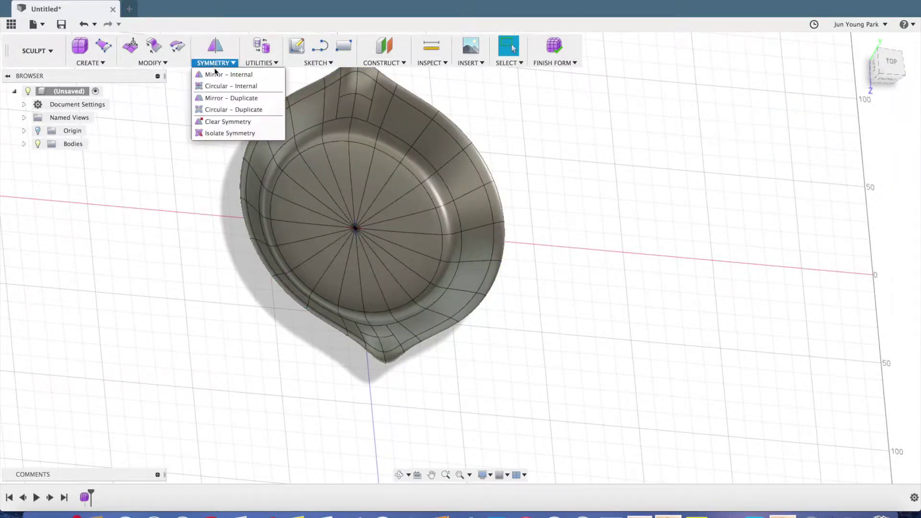
{"action": "left_click", "coordinate": [210, 74]}
{"action": "left_click", "coordinate": [251, 203]}
{"action": "left_click", "coordinate": [253, 230]}
{"action": "left_click", "coordinate": [759, 146]}
Start editing the form with the two outer wall faces beside the symmetry line selected and World Space coordinates
{"action": "middle_click_drag", "start_coordinate": [661, 243], "coordinate": [537, 263], "text": "shift"}
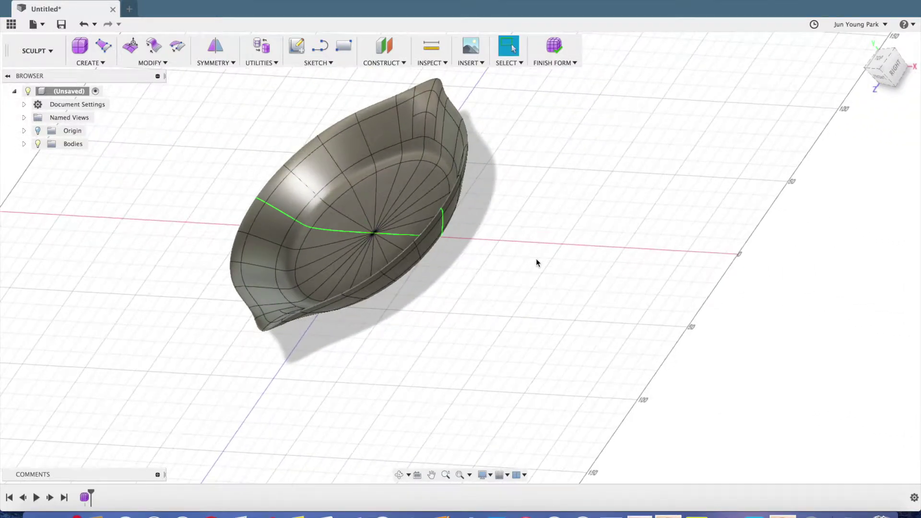
{"action": "scroll", "coordinate": [450, 202], "scroll_direction": "up", "scroll_amount": 3}
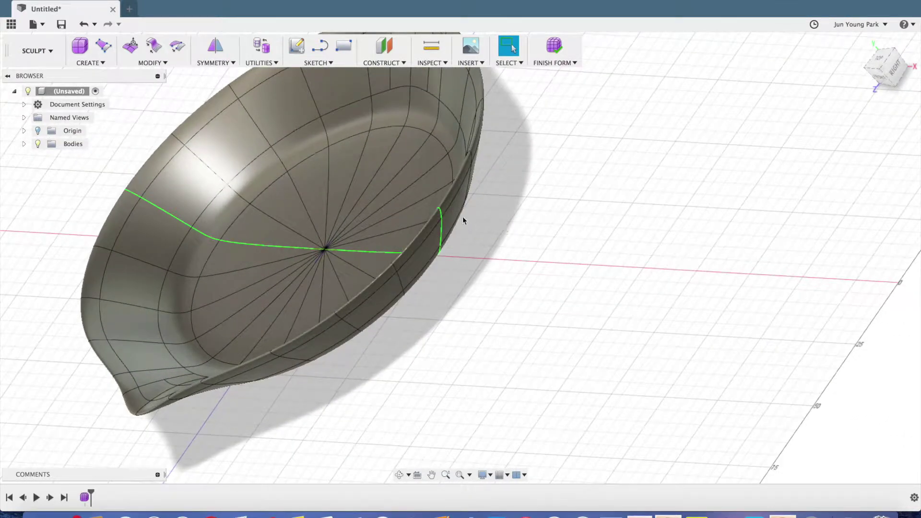
{"action": "middle_click_drag", "start_coordinate": [456, 239], "coordinate": [411, 175], "text": "shift"}
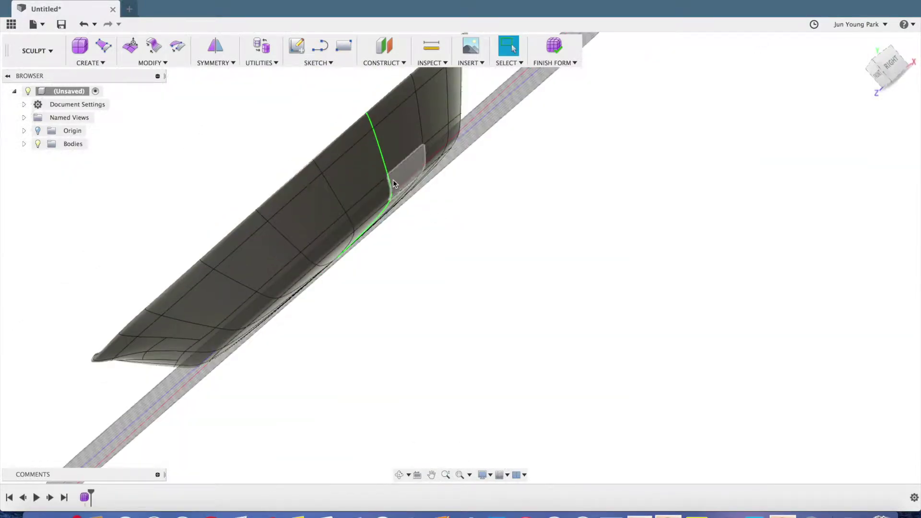
{"action": "left_click", "coordinate": [137, 60]}
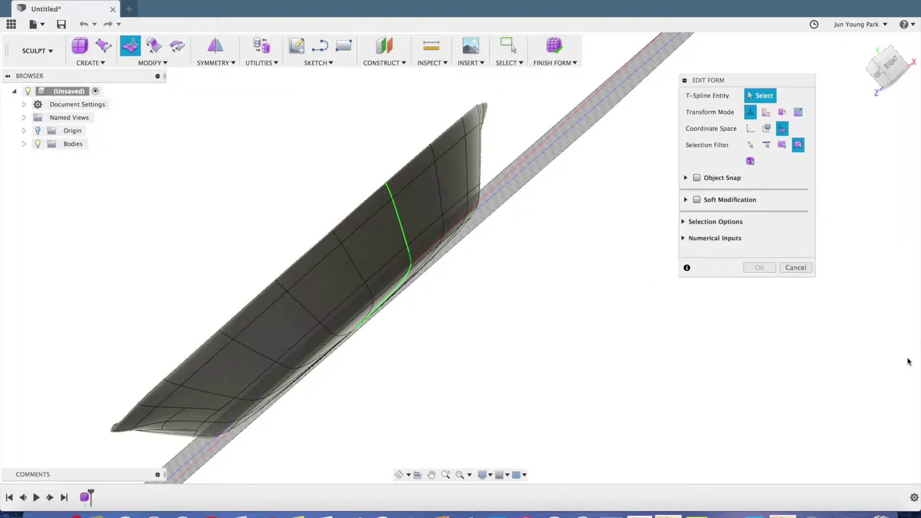
{"action": "left_click", "coordinate": [372, 242]}
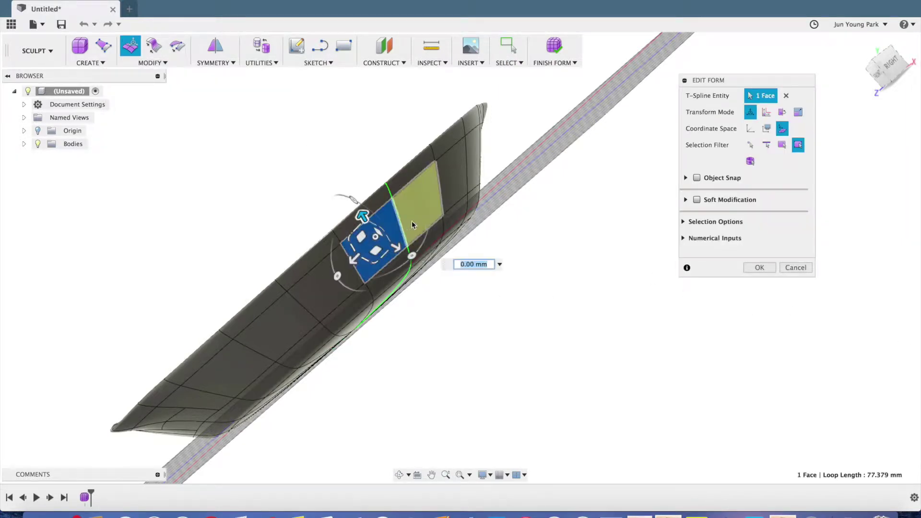
{"action": "left_click", "coordinate": [415, 222], "text": "shift"}
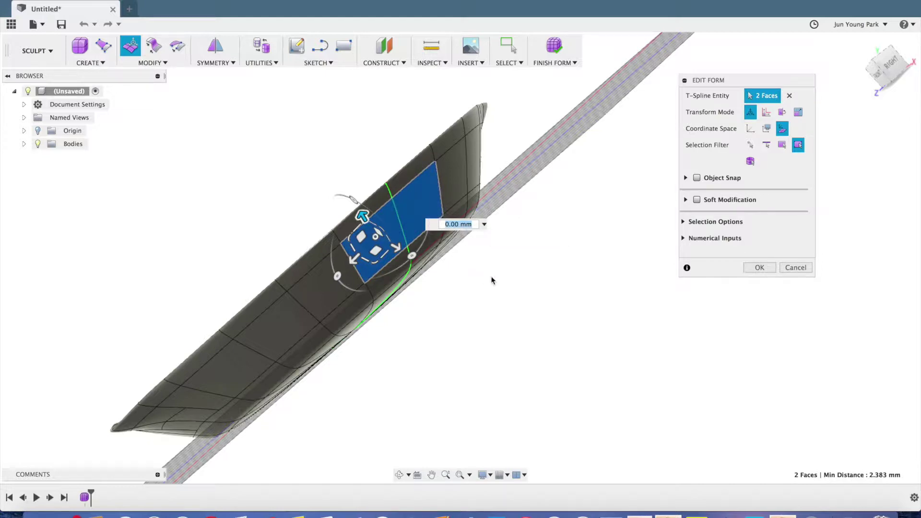
{"action": "left_click", "coordinate": [753, 135]}
Try moving the two outer wall faces outward about 58 mm along the X axis, and undo it
{"action": "middle_click_drag", "start_coordinate": [588, 248], "coordinate": [506, 259], "text": "shift"}
{"action": "left_click_drag", "start_coordinate": [447, 228], "coordinate": [638, 198]}
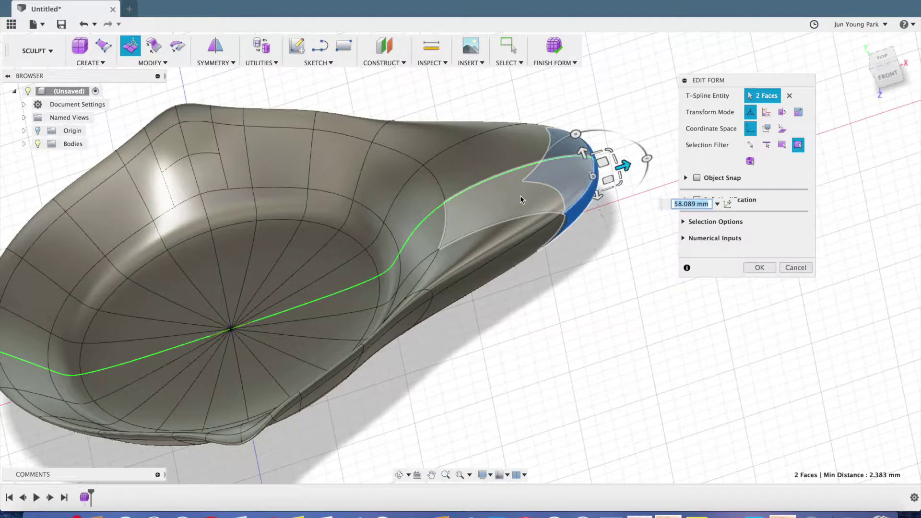
{"action": "left_click", "coordinate": [83, 26]}
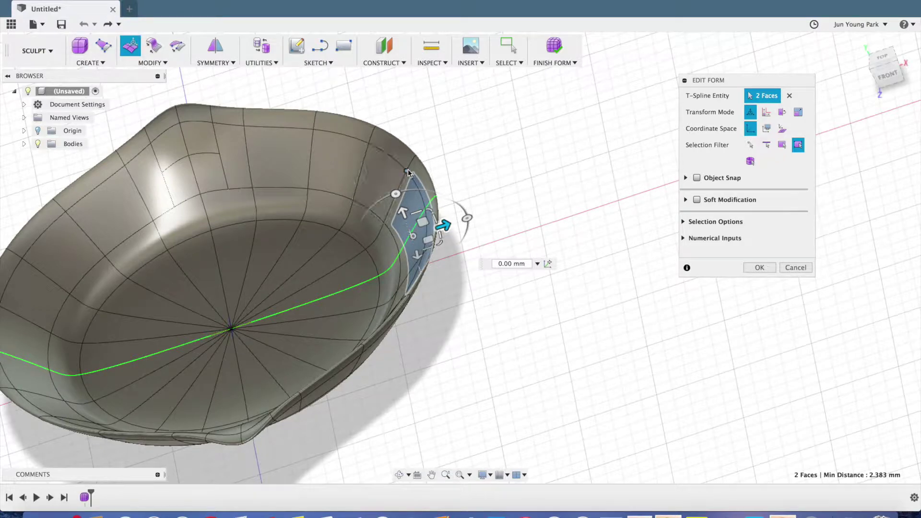
Extrude the two outer wall faces outward about 43 mm, and lengthen the handle by about 106 mm more
{"action": "left_click_drag", "start_coordinate": [445, 224], "coordinate": [578, 180]}
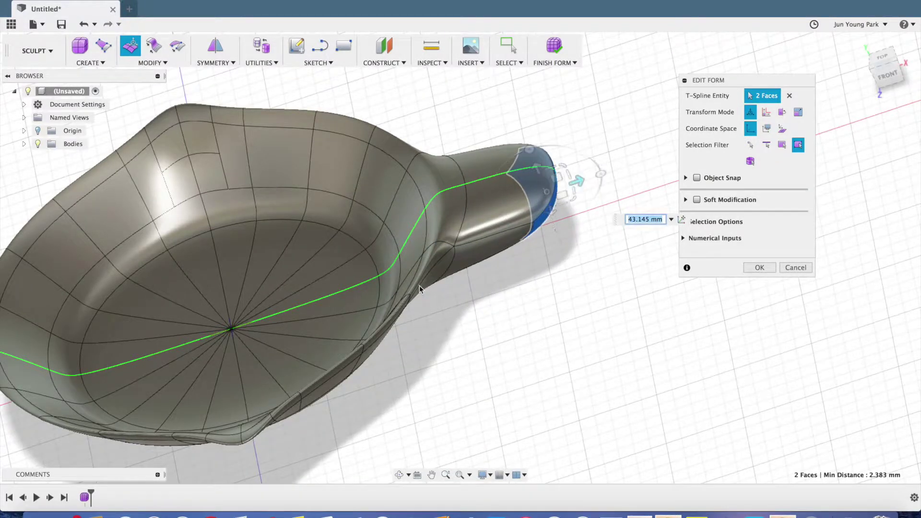
{"action": "middle_click_drag", "start_coordinate": [419, 287], "coordinate": [499, 199], "text": "shift"}
{"action": "middle_click_drag", "start_coordinate": [542, 258], "coordinate": [435, 323], "text": "shift"}
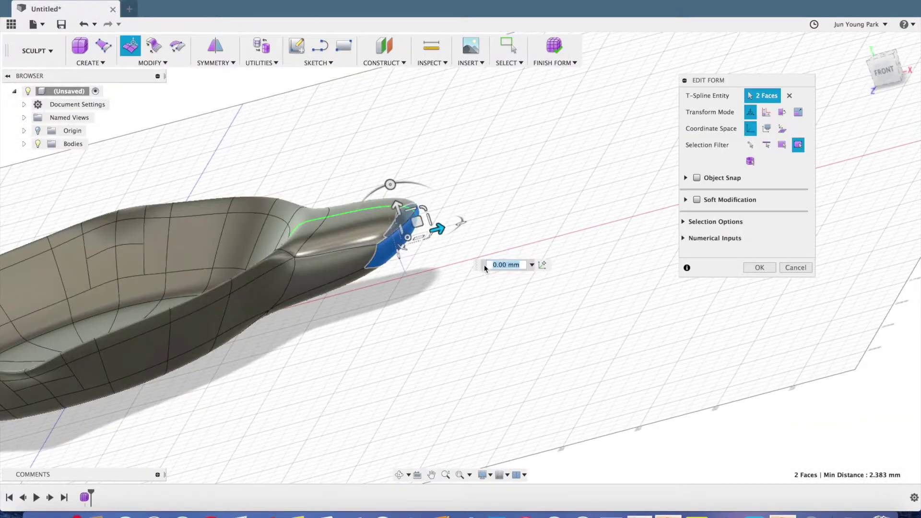
{"action": "scroll", "coordinate": [488, 189], "scroll_direction": "up", "scroll_amount": 3}
{"action": "scroll", "coordinate": [486, 193], "scroll_direction": "down", "scroll_amount": 6}
{"action": "middle_click_drag", "start_coordinate": [485, 194], "coordinate": [408, 216], "text": "shift"}
{"action": "left_click_drag", "start_coordinate": [362, 225], "coordinate": [579, 179]}
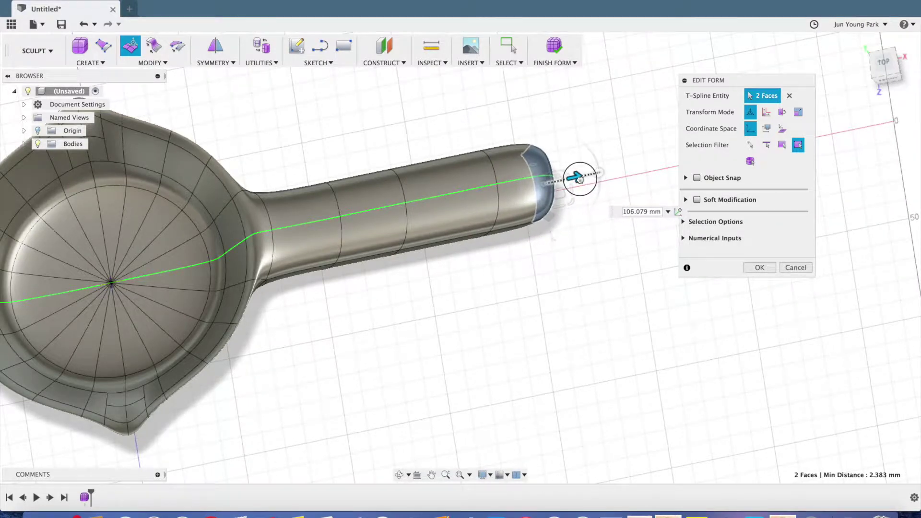
Straighten the handle's first and middle edge loops in the front view by scaling each to 0 along X
{"action": "left_click", "coordinate": [338, 207]}
{"action": "double_click", "coordinate": [338, 207]}
{"action": "middle_click_drag", "start_coordinate": [381, 329], "coordinate": [374, 257], "text": "shift"}
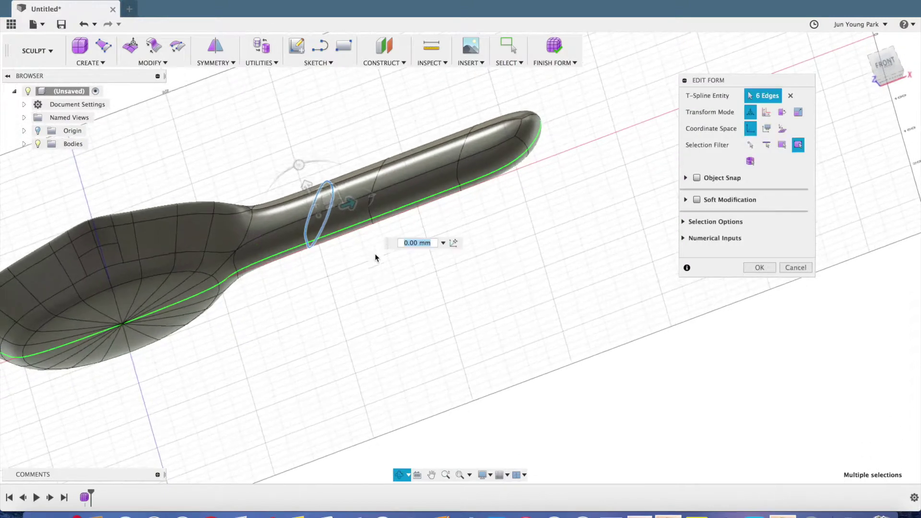
{"action": "left_click", "coordinate": [885, 62]}
{"action": "scroll", "coordinate": [353, 182], "scroll_direction": "up", "scroll_amount": 4}
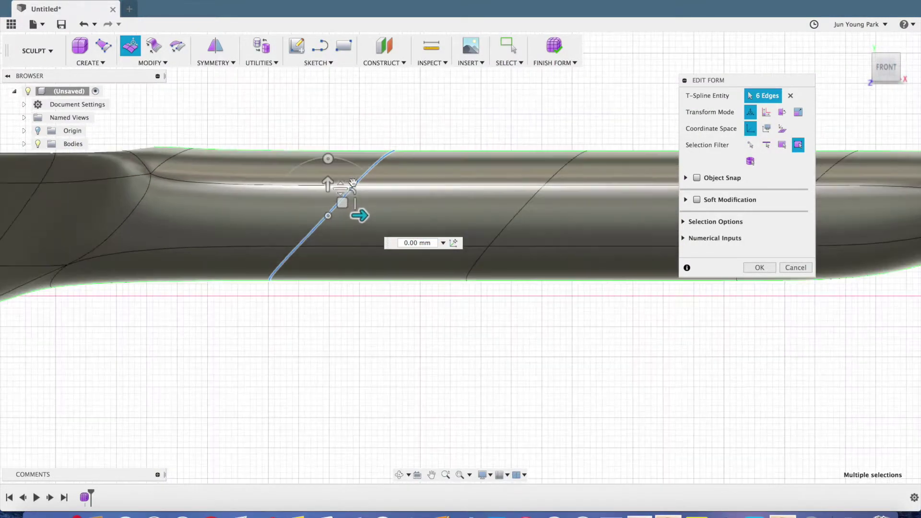
{"action": "left_click", "coordinate": [357, 205]}
{"action": "left_click_drag", "start_coordinate": [360, 210], "coordinate": [543, 226]}
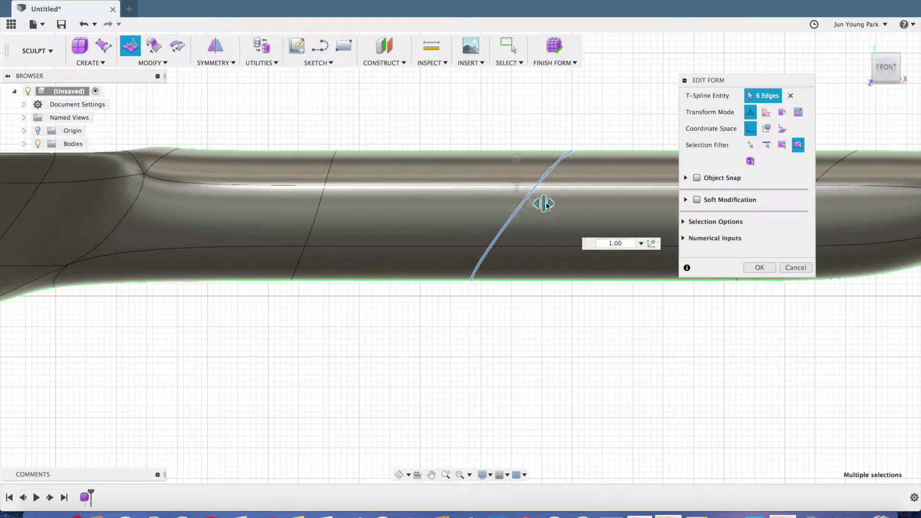
{"action": "left_click", "coordinate": [547, 205]}
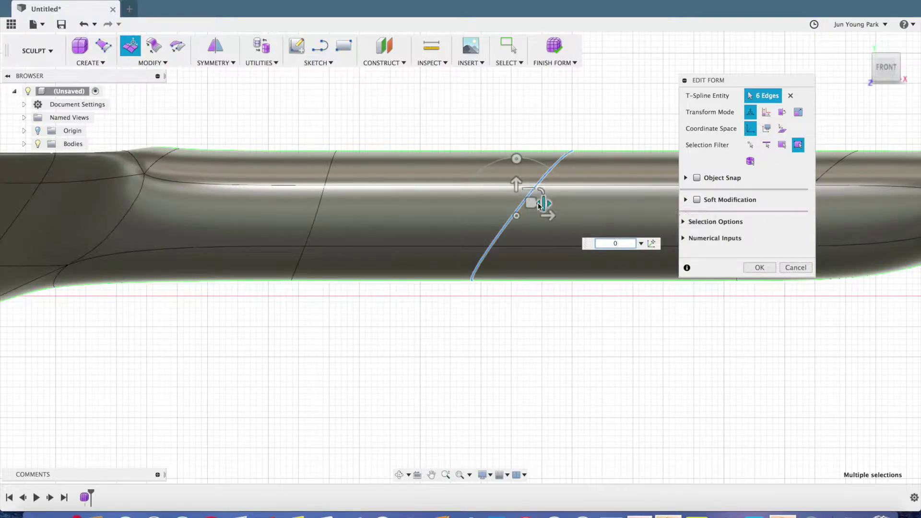
{"action": "key", "text": "Return"}
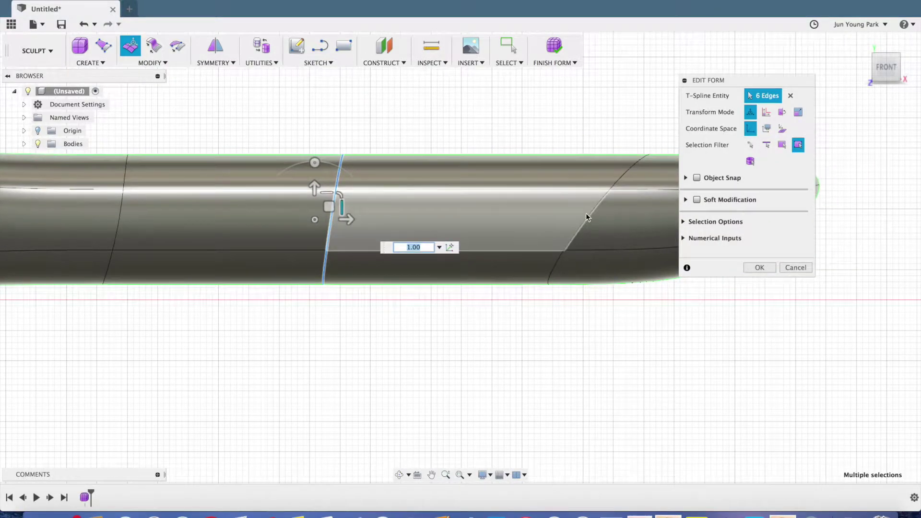
Scale the edge loop nearest the handle's tip to 0 along X to straighten it
{"action": "left_click", "coordinate": [586, 214]}
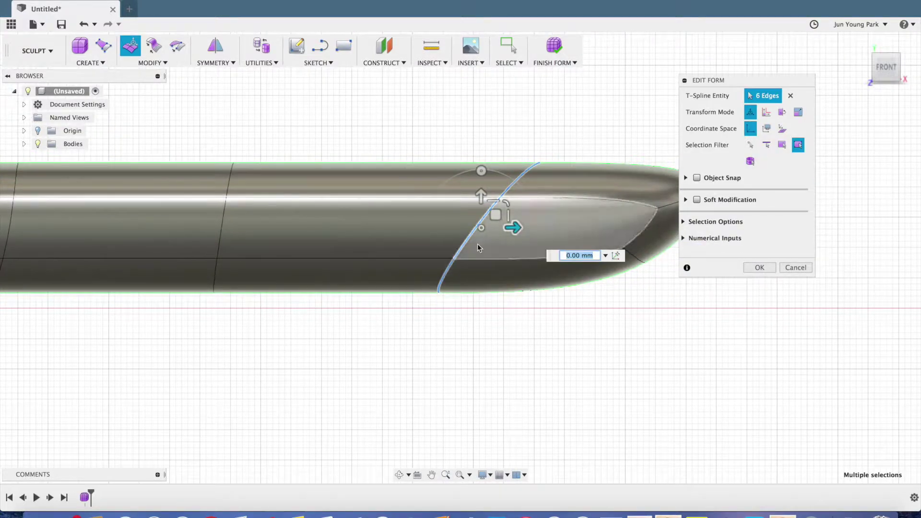
{"action": "left_click", "coordinate": [509, 216]}
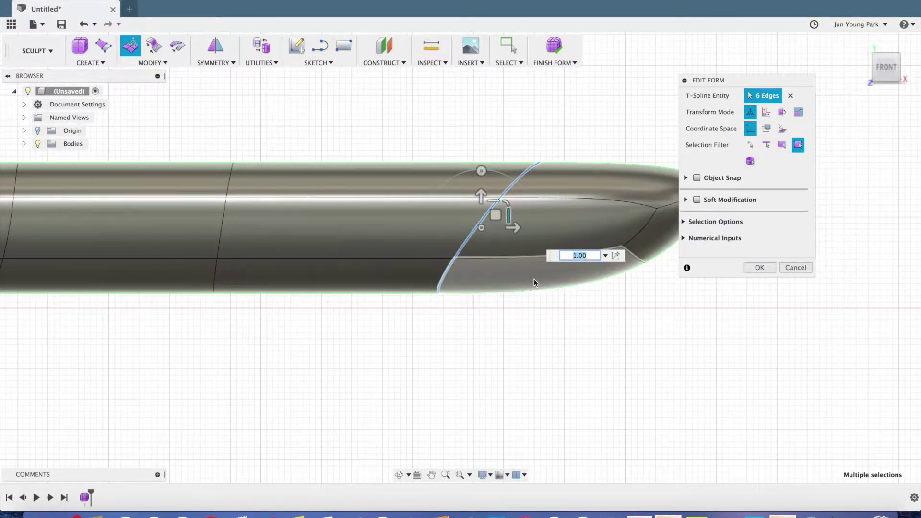
{"action": "type", "text": "0"}
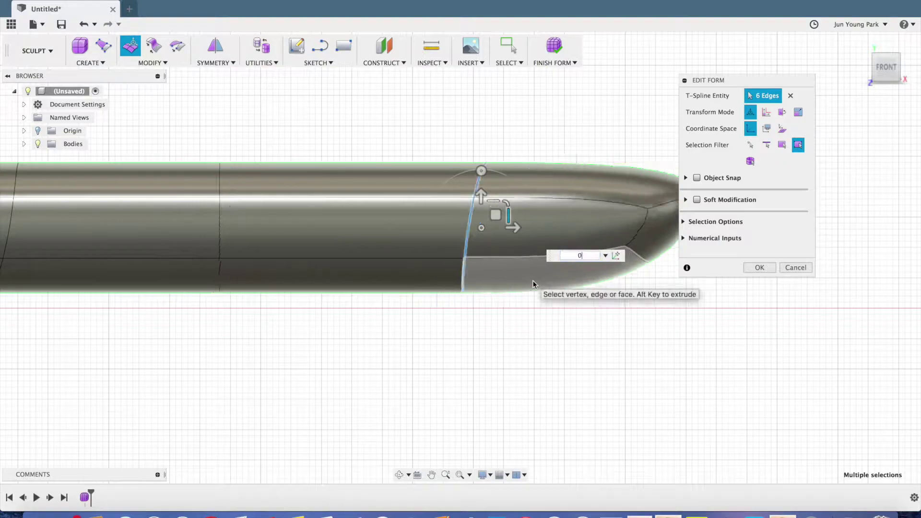
Move the handle's side face nearest the pan inward to narrow the neck symmetrically
{"action": "middle_click_drag", "start_coordinate": [545, 320], "coordinate": [499, 341]}
{"action": "scroll", "coordinate": [576, 210], "scroll_direction": "up", "scroll_amount": 3}
{"action": "scroll", "coordinate": [577, 210], "scroll_direction": "down", "scroll_amount": 3}
{"action": "scroll", "coordinate": [376, 170], "scroll_direction": "down", "scroll_amount": 4}
{"action": "middle_click_drag", "start_coordinate": [236, 144], "coordinate": [354, 154]}
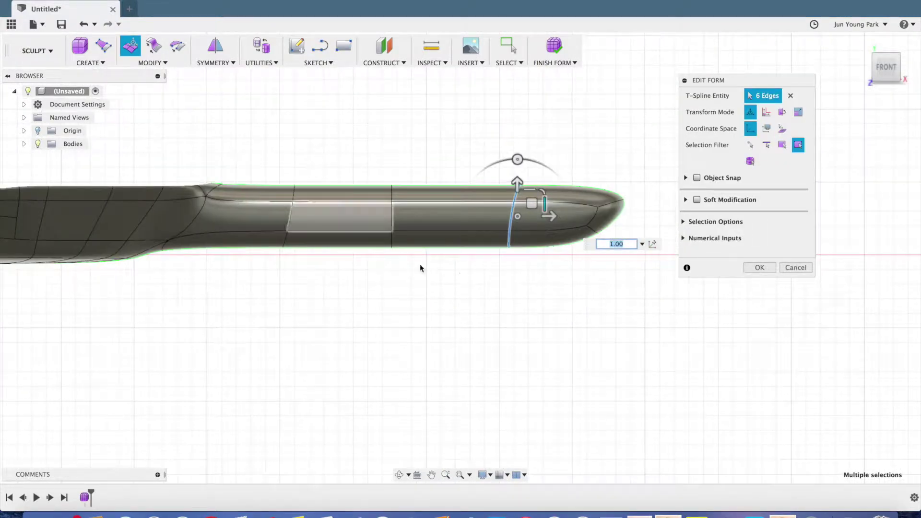
{"action": "scroll", "coordinate": [301, 240], "scroll_direction": "up", "scroll_amount": 3}
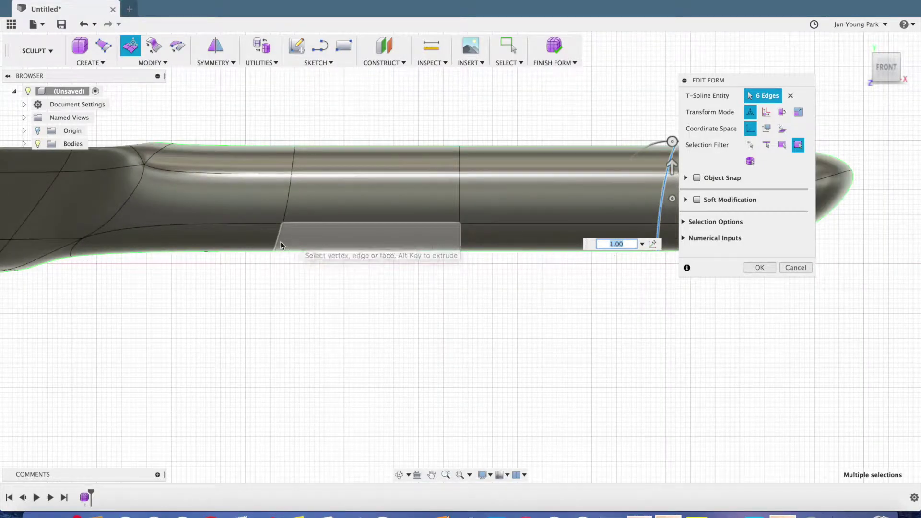
{"action": "middle_click_drag", "start_coordinate": [360, 233], "coordinate": [427, 254], "text": "shift"}
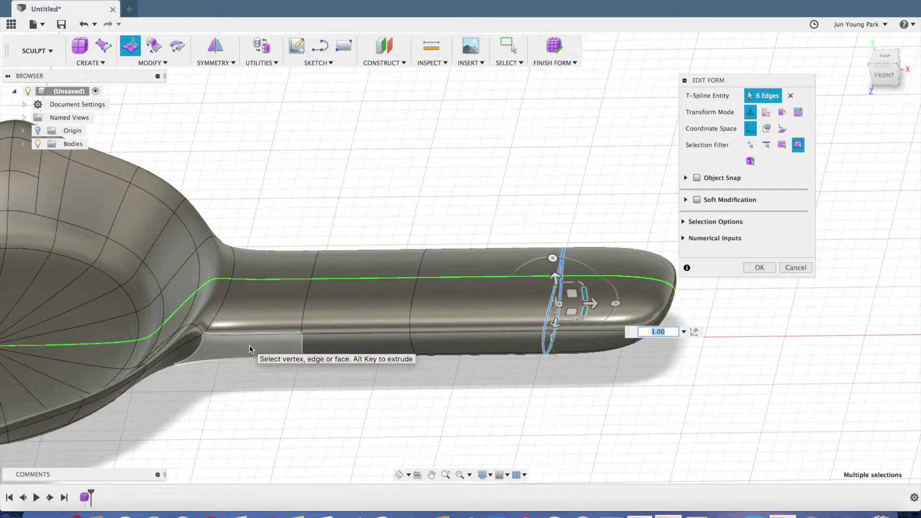
{"action": "left_click", "coordinate": [252, 340]}
{"action": "middle_click_drag", "start_coordinate": [432, 220], "coordinate": [350, 278], "text": "shift"}
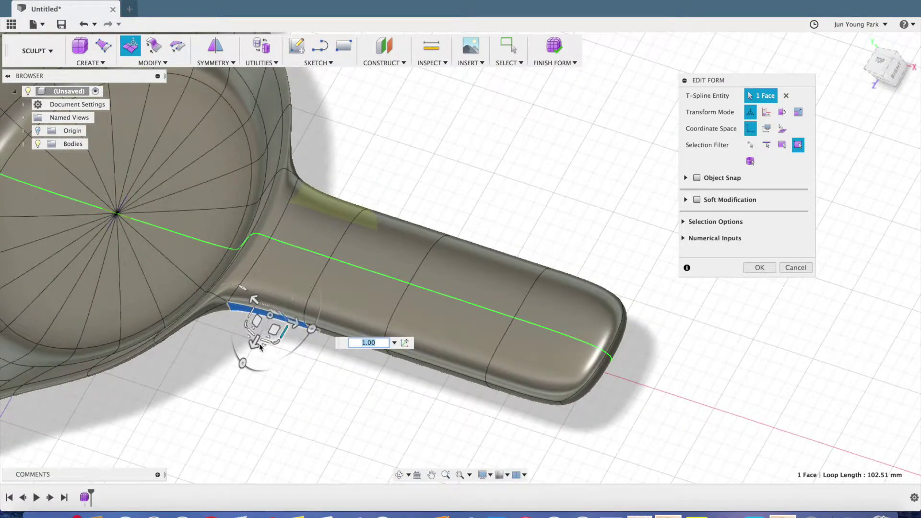
{"action": "mouse_move", "coordinate": [262, 346]}
{"action": "left_mouse_down"}
{"action": "mouse_move", "coordinate": [269, 329]}
{"action": "mouse_move", "coordinate": [275, 338]}
{"action": "left_mouse_up"}
Move the handle's second side face inward, and the third side face inward about 4.6 mm, for a tapered grip
{"action": "middle_click_drag", "start_coordinate": [424, 380], "coordinate": [298, 326]}
{"action": "scroll", "coordinate": [259, 324], "scroll_direction": "up", "scroll_amount": 2}
{"action": "middle_click_drag", "start_coordinate": [240, 295], "coordinate": [210, 336], "text": "shift"}
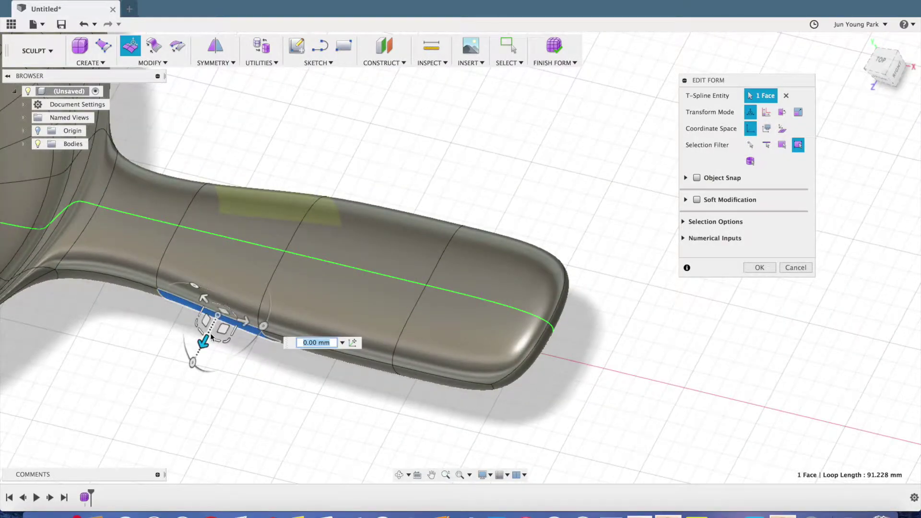
{"action": "left_click_drag", "start_coordinate": [205, 340], "coordinate": [223, 326]}
{"action": "middle_click_drag", "start_coordinate": [317, 342], "coordinate": [212, 274], "text": "shift"}
{"action": "left_click", "coordinate": [203, 309]}
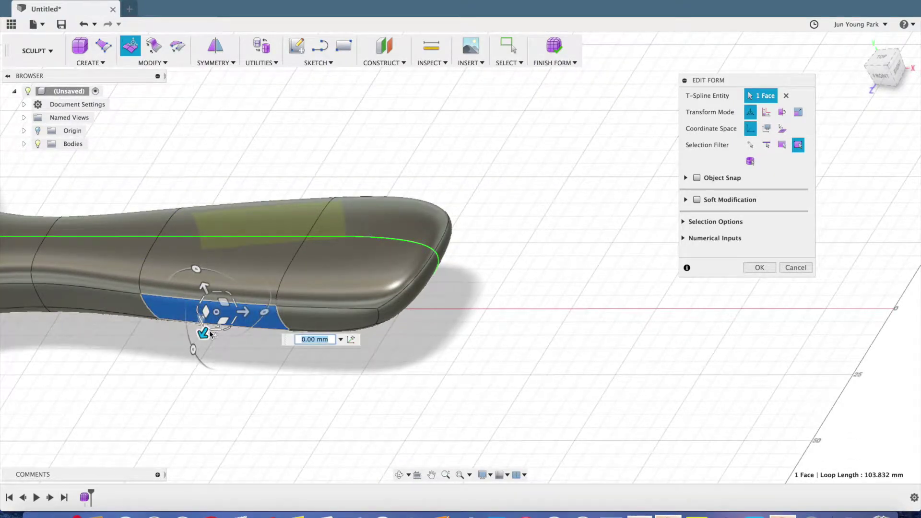
{"action": "left_click_drag", "start_coordinate": [205, 332], "coordinate": [214, 322]}
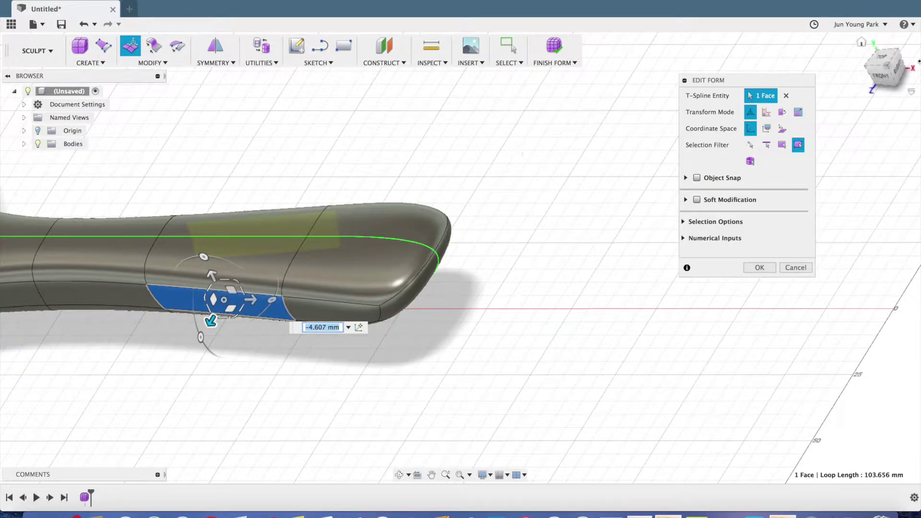
Pull the symmetry-line edge at the handle's tip outward about 16 mm and slightly further to round the end
{"action": "middle_click_drag", "start_coordinate": [412, 270], "coordinate": [343, 74]}
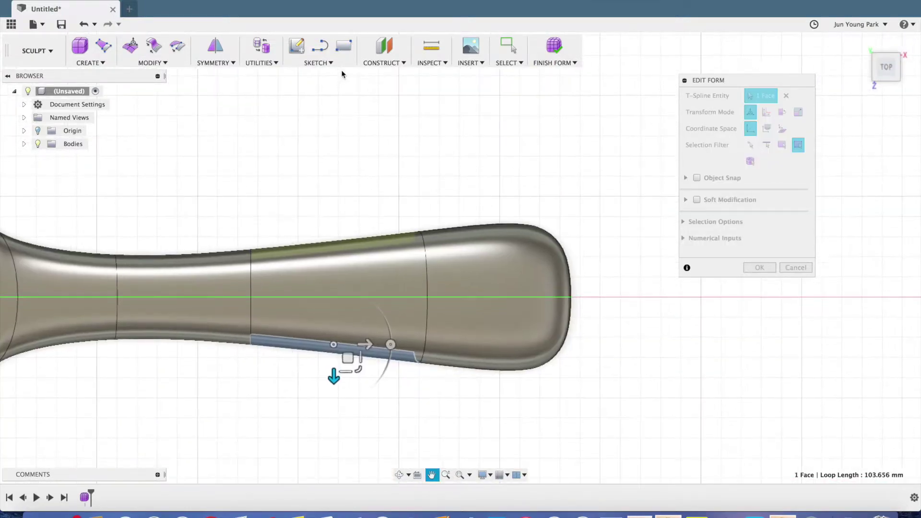
{"action": "mouse_move", "coordinate": [610, 243]}
{"action": "middle_mouse_down", "text": "shift"}
{"action": "mouse_move", "coordinate": [539, 206]}
{"action": "mouse_move", "coordinate": [608, 235]}
{"action": "middle_mouse_up", "text": "shift"}
{"action": "middle_click_drag", "start_coordinate": [631, 274], "coordinate": [592, 301], "text": "shift"}
{"action": "left_click", "coordinate": [600, 302]}
{"action": "middle_click_drag", "start_coordinate": [527, 314], "coordinate": [578, 324], "text": "shift"}
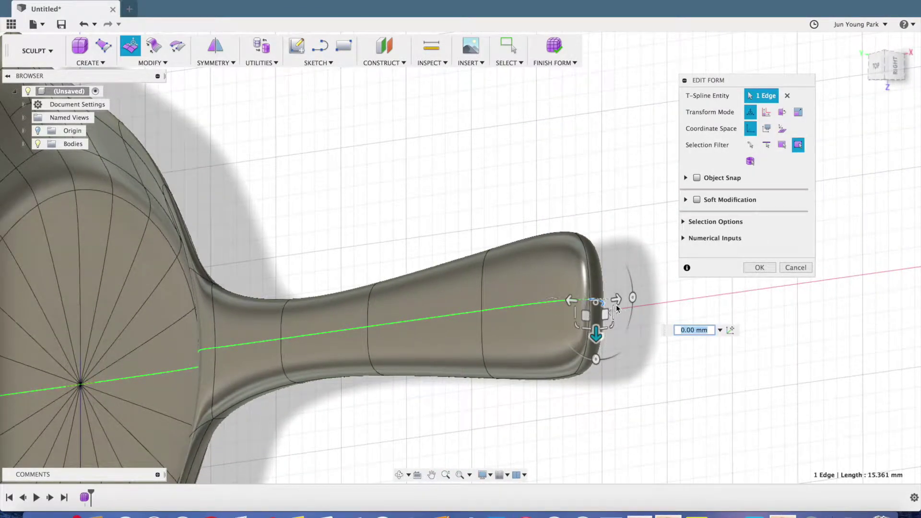
{"action": "left_click_drag", "start_coordinate": [618, 303], "coordinate": [659, 293]}
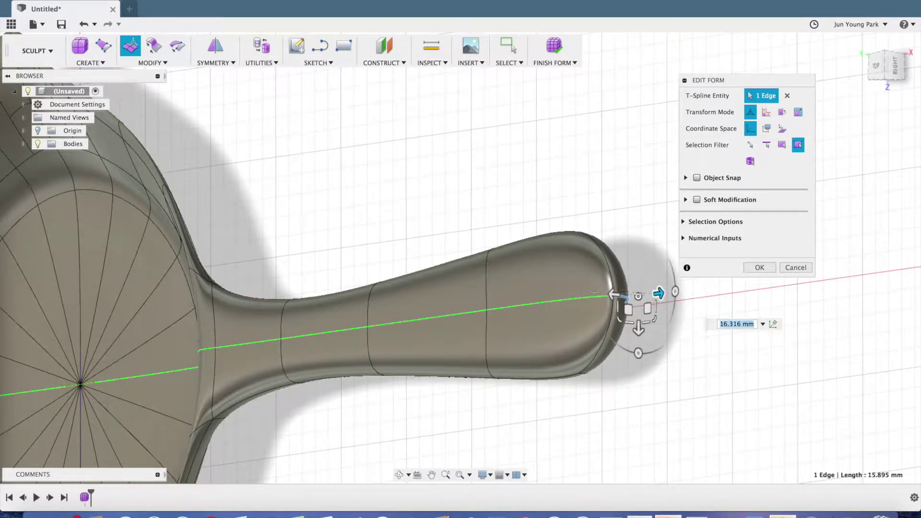
{"action": "left_click", "coordinate": [878, 66]}
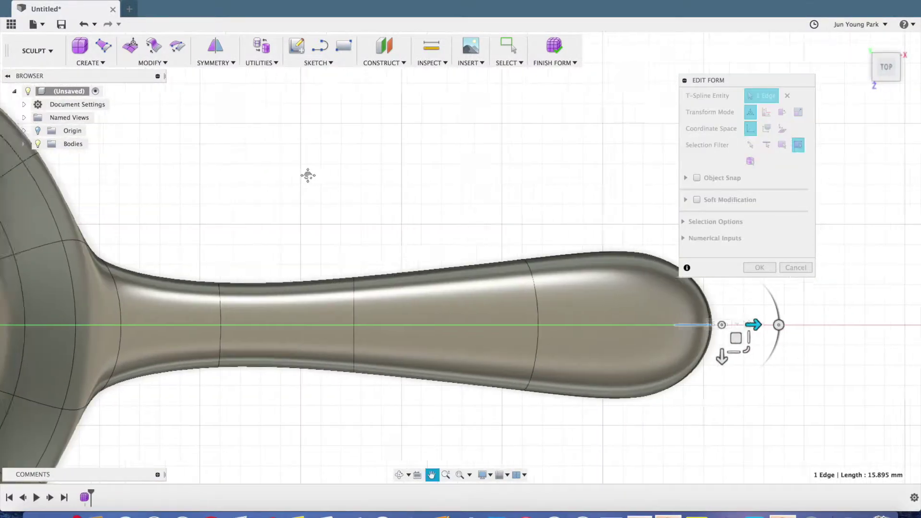
{"action": "left_click_drag", "start_coordinate": [549, 324], "coordinate": [572, 322]}
Move the lower vertex at the handle's tip outward about 4 mm along X
{"action": "middle_click_drag", "start_coordinate": [96, 280], "coordinate": [90, 193], "text": "shift"}
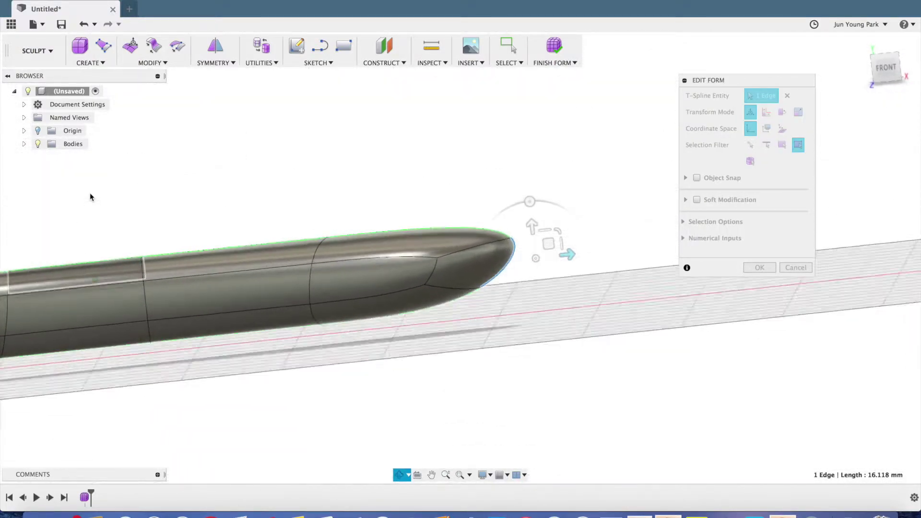
{"action": "left_click", "coordinate": [481, 288]}
{"action": "left_click_drag", "start_coordinate": [522, 286], "coordinate": [531, 286]}
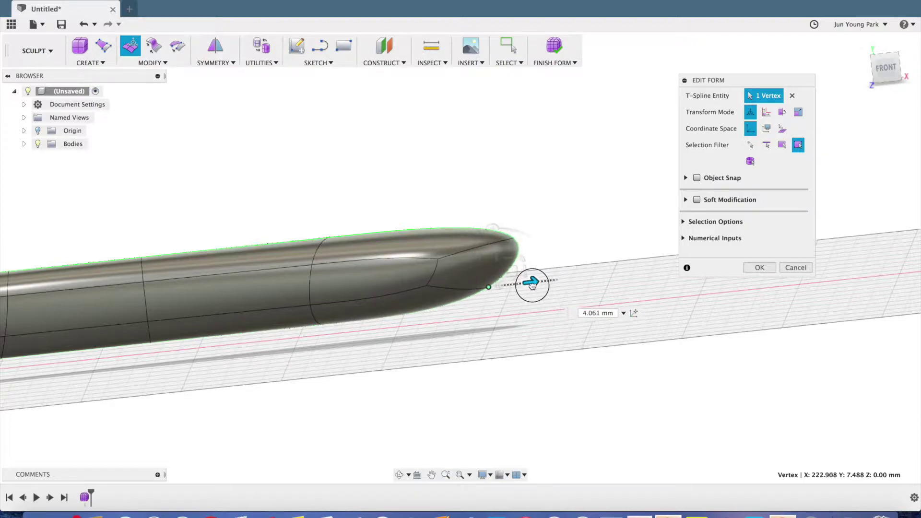
Raise the handle's underside face nearest the pan, and the adjacent underside face about 4.4 mm, to arch the handle from below
{"action": "middle_click_drag", "start_coordinate": [148, 382], "coordinate": [389, 249]}
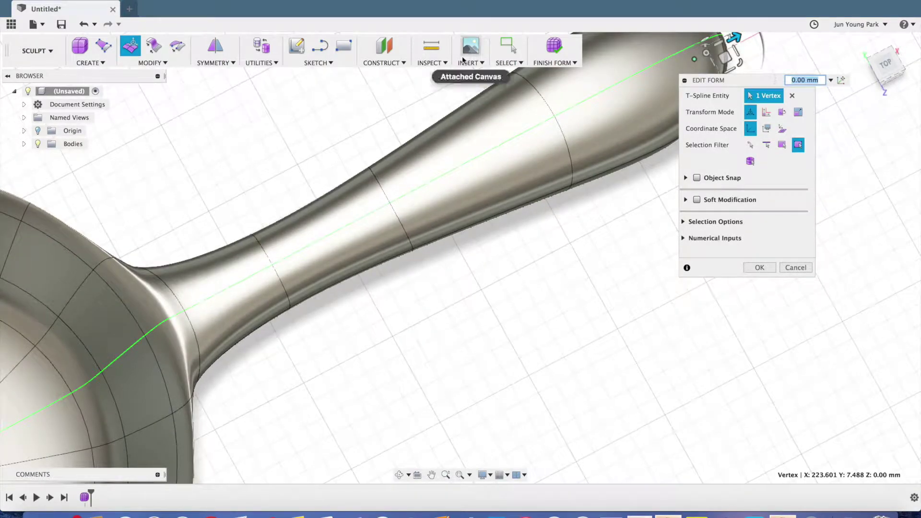
{"action": "middle_click_drag", "start_coordinate": [363, 279], "coordinate": [199, 305]}
{"action": "middle_click_drag", "start_coordinate": [398, 446], "coordinate": [510, 343], "text": "shift"}
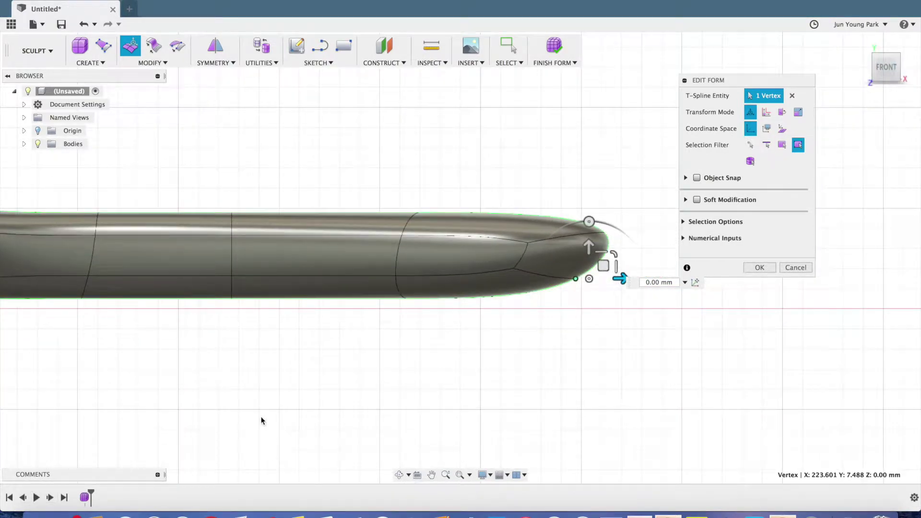
{"action": "scroll", "coordinate": [261, 418], "scroll_direction": "up", "scroll_amount": 5}
{"action": "scroll", "coordinate": [135, 331], "scroll_direction": "down", "scroll_amount": 5}
{"action": "middle_click_drag", "start_coordinate": [134, 289], "coordinate": [424, 309]}
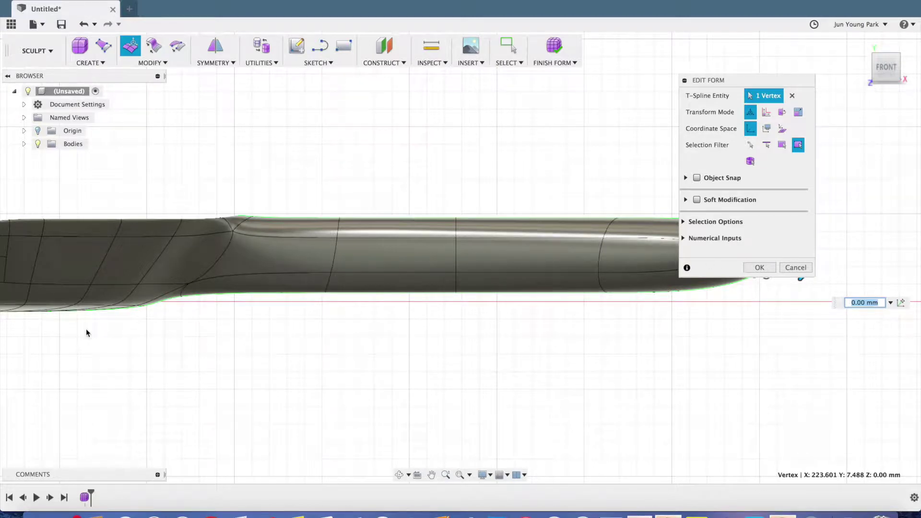
{"action": "left_click", "coordinate": [272, 289]}
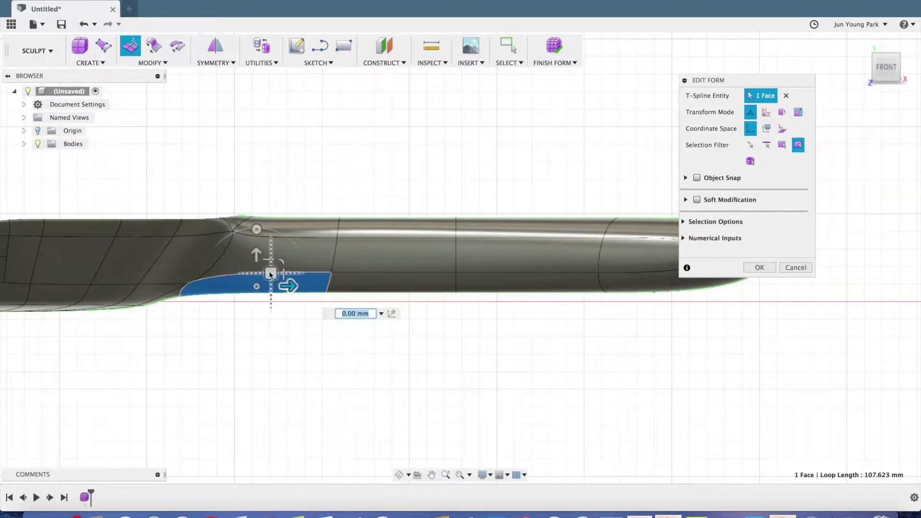
{"action": "left_click_drag", "start_coordinate": [257, 259], "coordinate": [262, 247]}
{"action": "left_click", "coordinate": [350, 274]}
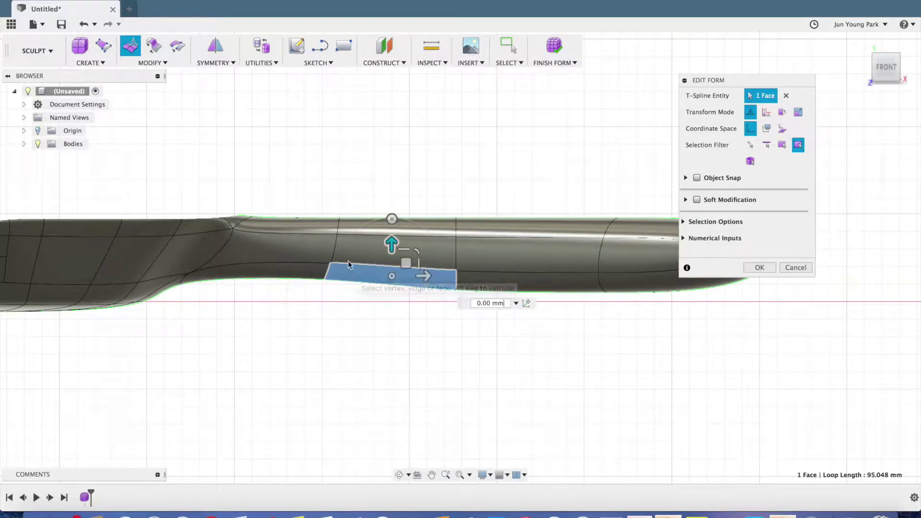
{"action": "left_click_drag", "start_coordinate": [395, 245], "coordinate": [397, 230]}
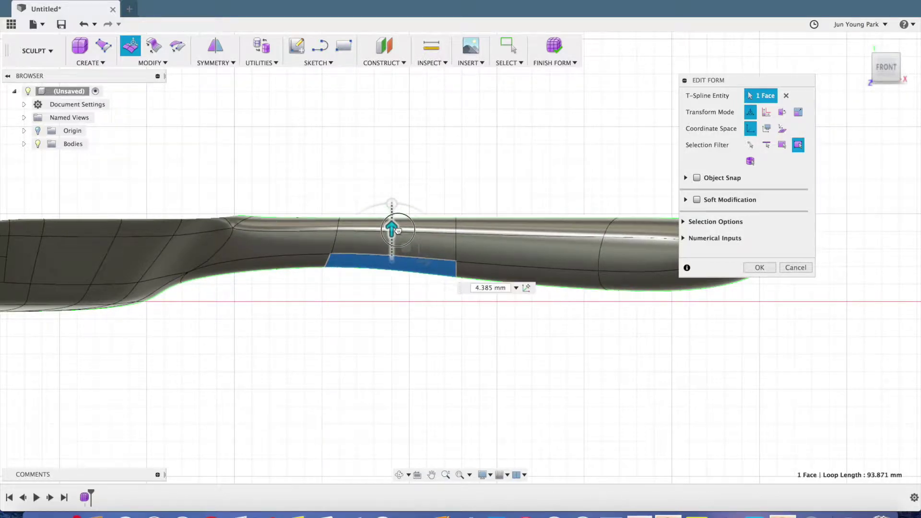
Raise the handle's third underside face, and the underside face at its tip about 2.5 mm
{"action": "scroll", "coordinate": [335, 285], "scroll_direction": "right", "scroll_amount": 6}
{"action": "left_click", "coordinate": [342, 296]}
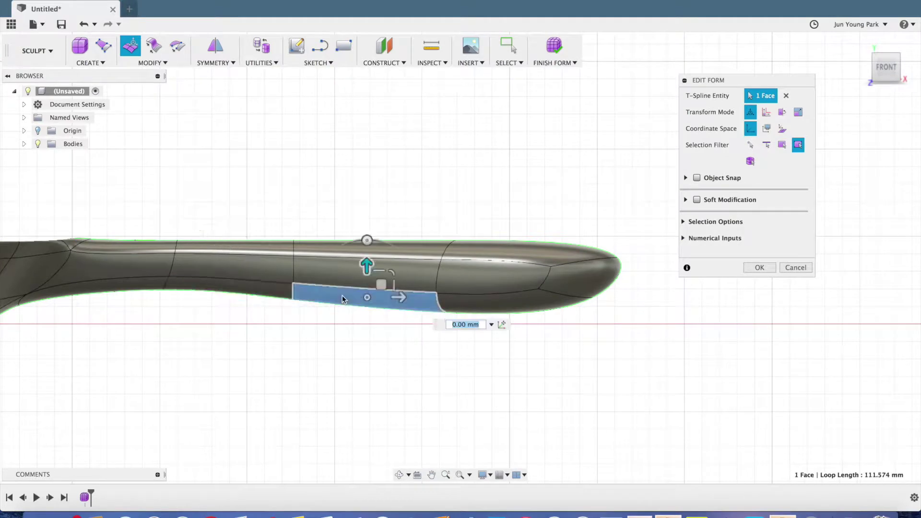
{"action": "left_click_drag", "start_coordinate": [367, 266], "coordinate": [367, 250]}
{"action": "left_click", "coordinate": [485, 295]}
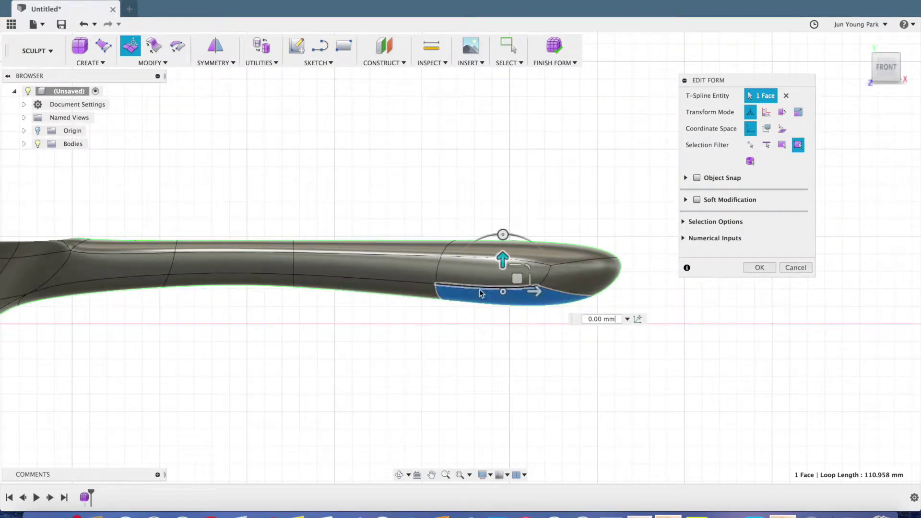
{"action": "left_click_drag", "start_coordinate": [500, 262], "coordinate": [501, 253]}
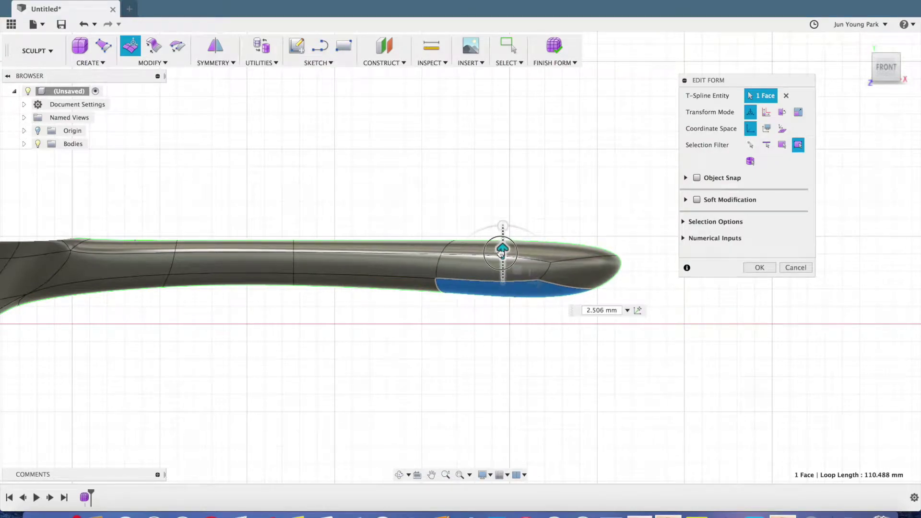
Lower the top faces of the handle's second and third segments slightly to give the upper side a gentle dip
{"action": "middle_click_drag", "start_coordinate": [189, 349], "coordinate": [225, 258], "text": "shift"}
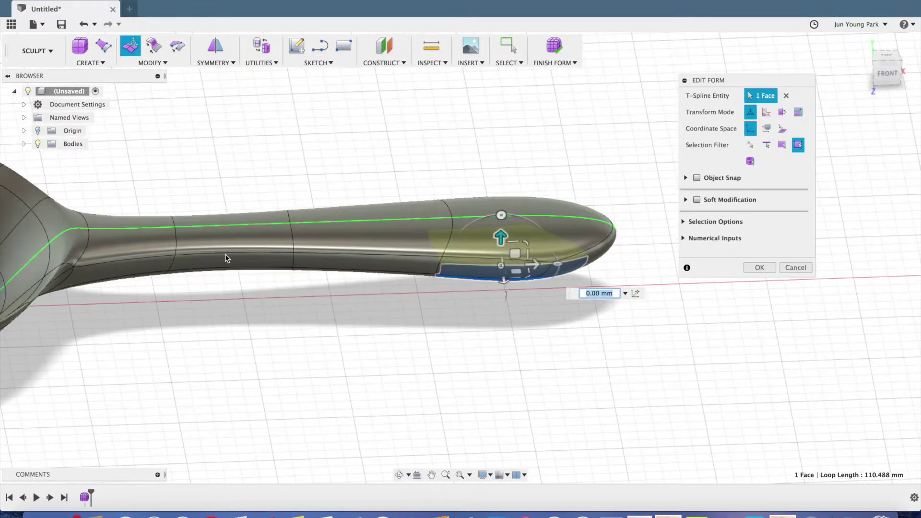
{"action": "left_click", "coordinate": [297, 195]}
{"action": "left_click", "coordinate": [287, 240]}
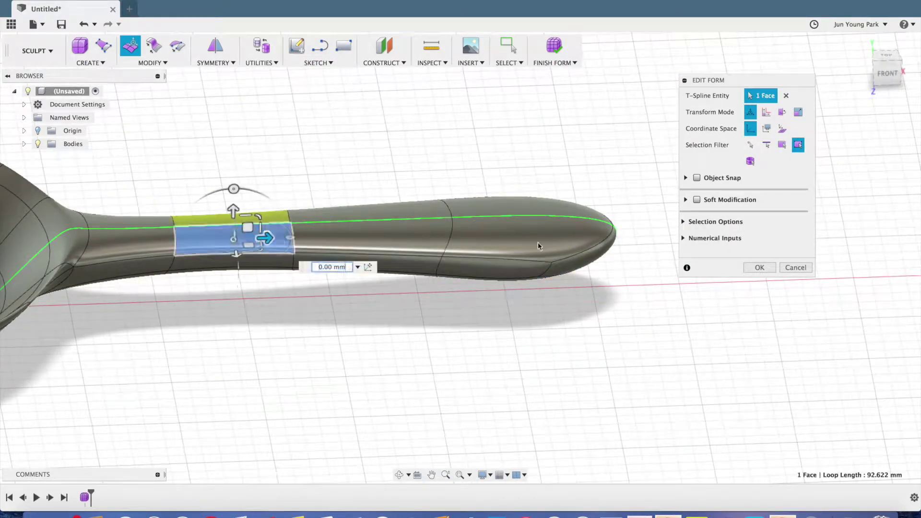
{"action": "left_click_drag", "start_coordinate": [891, 74], "coordinate": [912, 53]}
{"action": "left_click", "coordinate": [888, 64]}
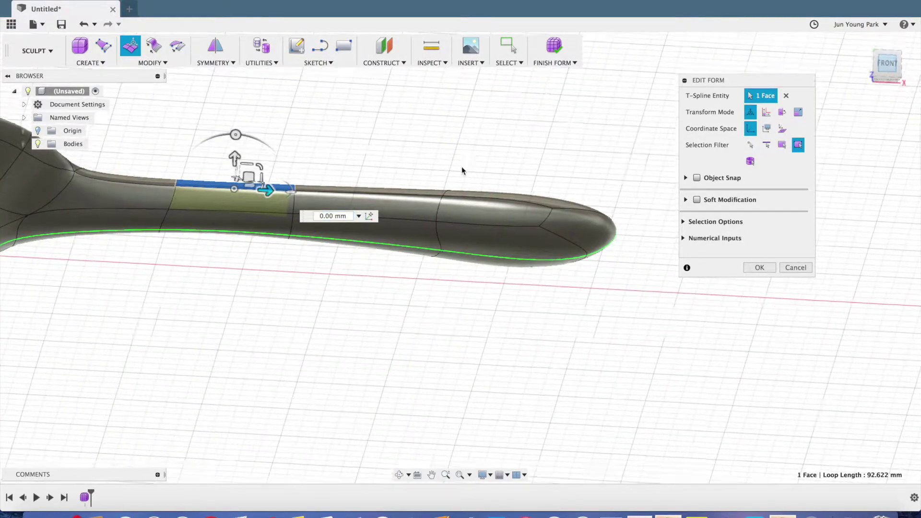
{"action": "left_click_drag", "start_coordinate": [239, 156], "coordinate": [239, 172]}
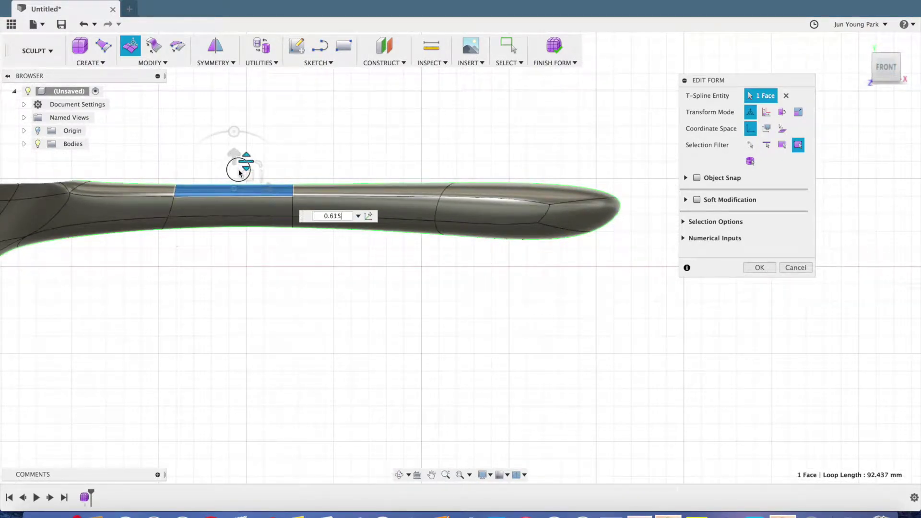
{"action": "left_click", "coordinate": [378, 187]}
{"action": "left_click_drag", "start_coordinate": [370, 161], "coordinate": [369, 166]}
Raise the top face at the handle's tip about 1.7 mm and nudge the tip's underside face slightly upward
{"action": "left_click", "coordinate": [476, 191]}
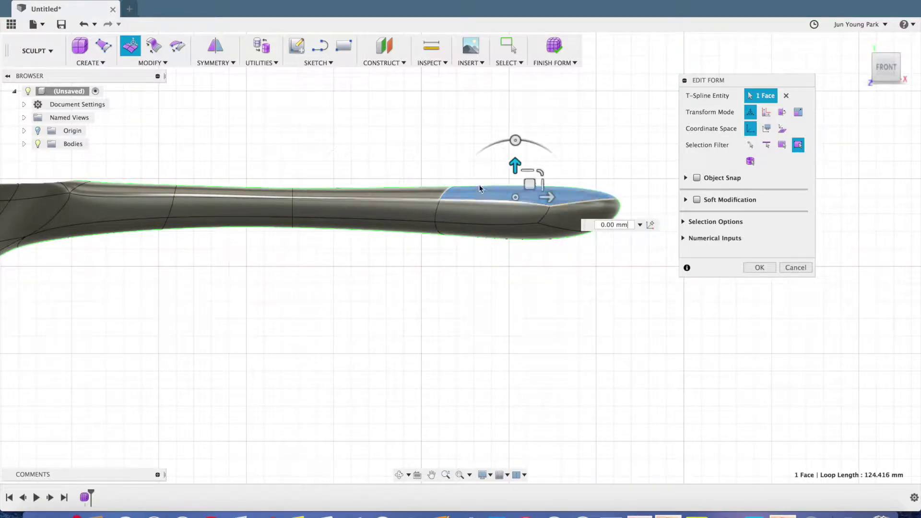
{"action": "left_click_drag", "start_coordinate": [515, 163], "coordinate": [515, 161]}
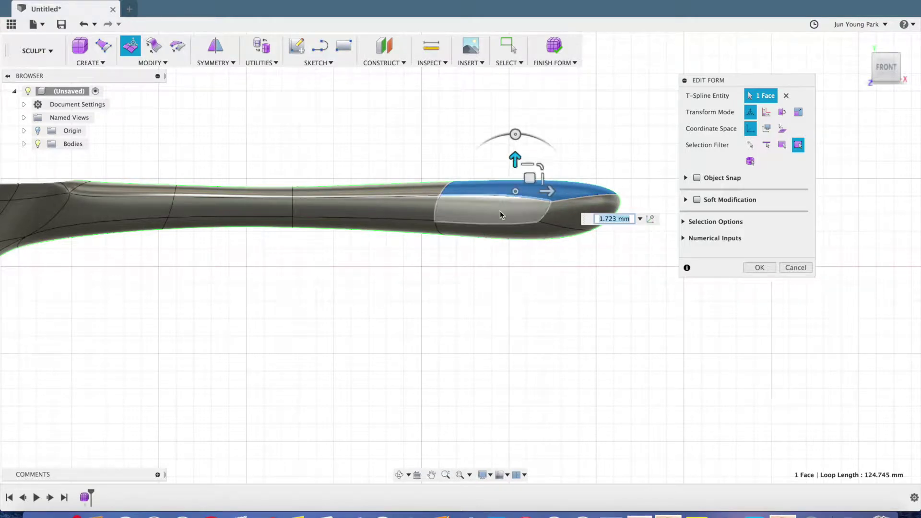
{"action": "left_click", "coordinate": [495, 237]}
{"action": "left_click_drag", "start_coordinate": [502, 191], "coordinate": [501, 189]}
Examine the shaped handle and the whole pan from several angles, including the wall opposite the handle
{"action": "middle_click_drag", "start_coordinate": [242, 309], "coordinate": [266, 356], "text": "shift"}
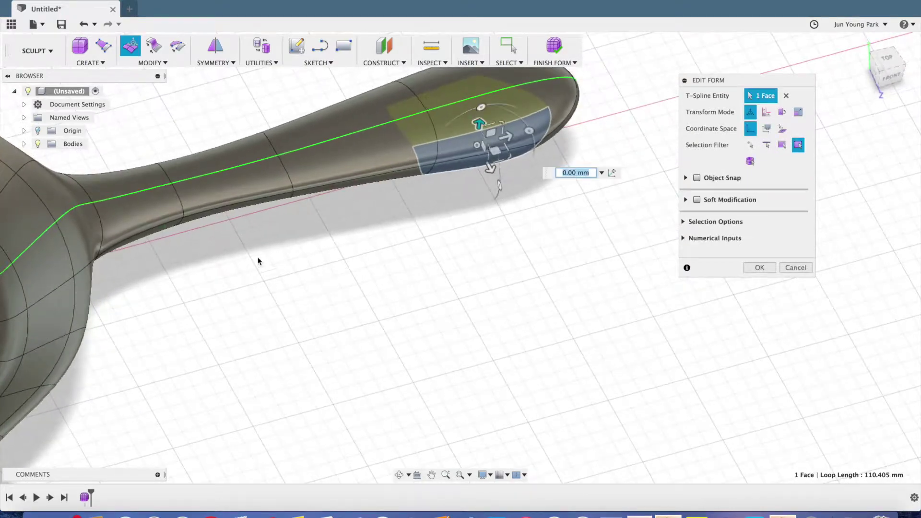
{"action": "middle_click_drag", "start_coordinate": [358, 350], "coordinate": [360, 398]}
{"action": "scroll", "coordinate": [340, 327], "scroll_direction": "up", "scroll_amount": 5}
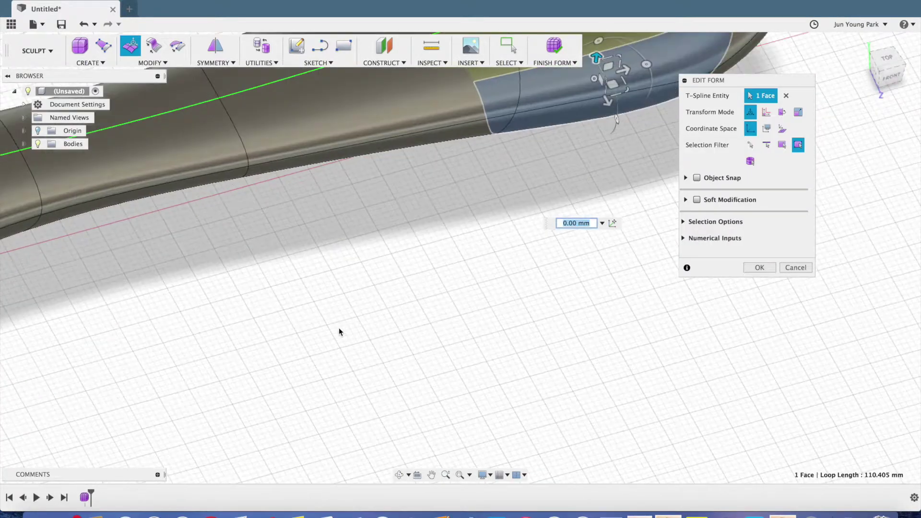
{"action": "scroll", "coordinate": [335, 327], "scroll_direction": "down", "scroll_amount": 10}
{"action": "middle_click_drag", "start_coordinate": [336, 330], "coordinate": [405, 337]}
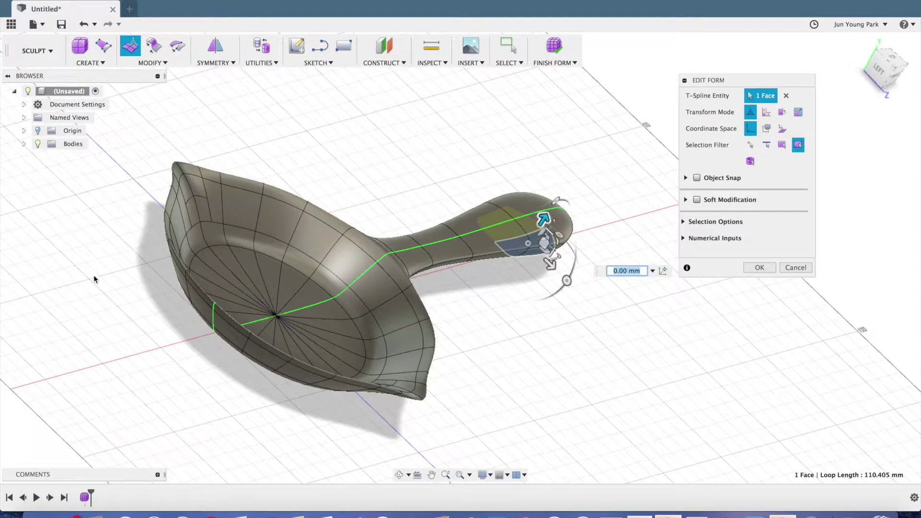
{"action": "left_click", "coordinate": [895, 58]}
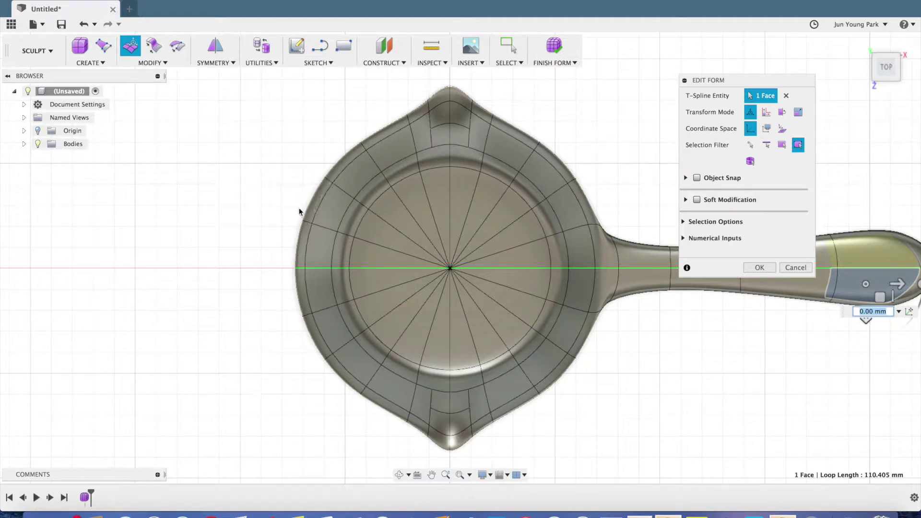
{"action": "middle_click_drag", "start_coordinate": [214, 346], "coordinate": [535, 232], "text": "shift"}
{"action": "middle_click_drag", "start_coordinate": [428, 236], "coordinate": [417, 231], "text": "shift"}
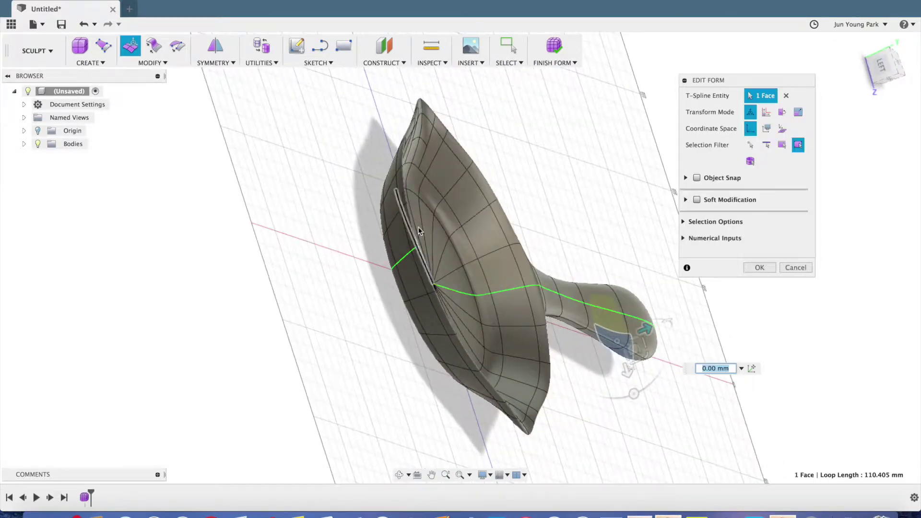
Insert simple edges on both sides of an outer wall edge opposite the handle, at insert location 0.395
{"action": "scroll", "coordinate": [404, 209], "scroll_direction": "up", "scroll_amount": 4}
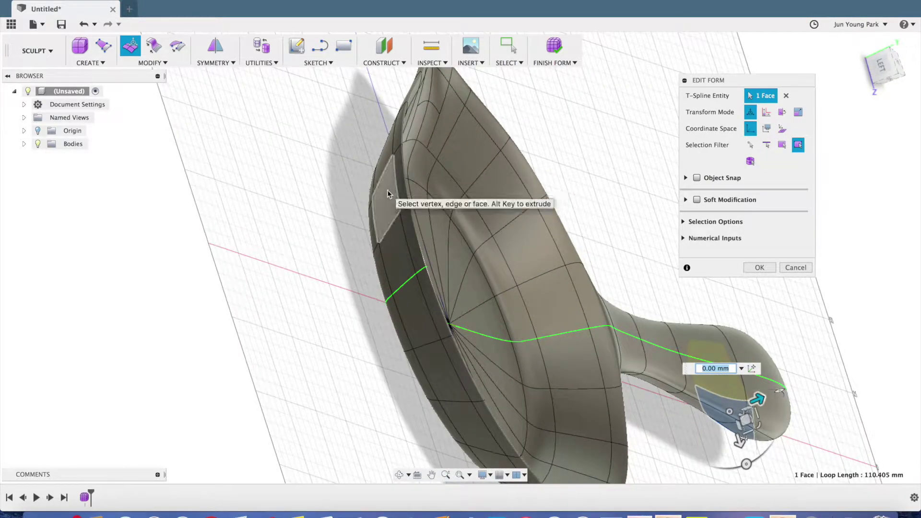
{"action": "left_click", "coordinate": [386, 202]}
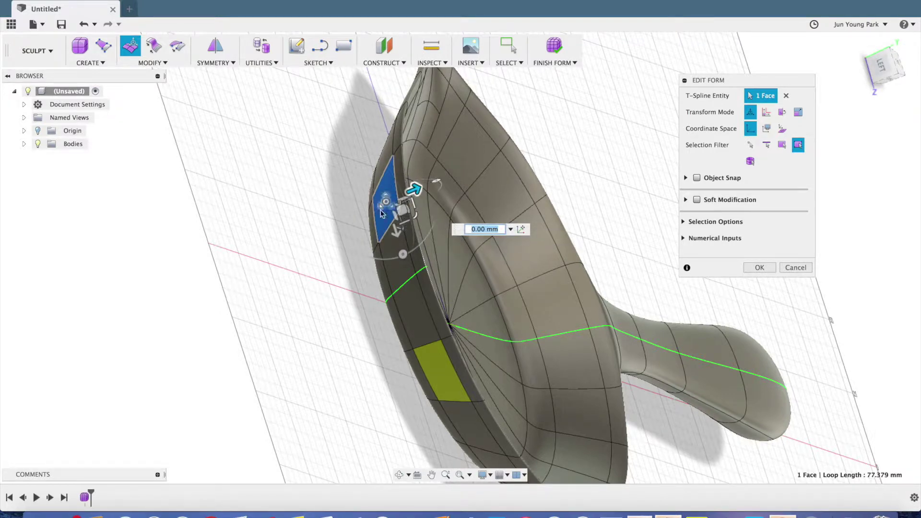
{"action": "left_click", "coordinate": [299, 262]}
{"action": "left_click", "coordinate": [150, 63]}
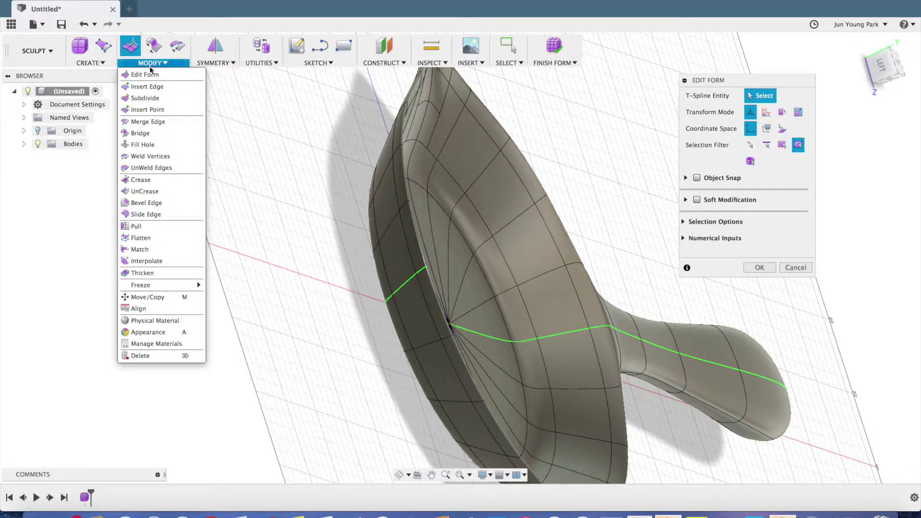
{"action": "left_click", "coordinate": [152, 87]}
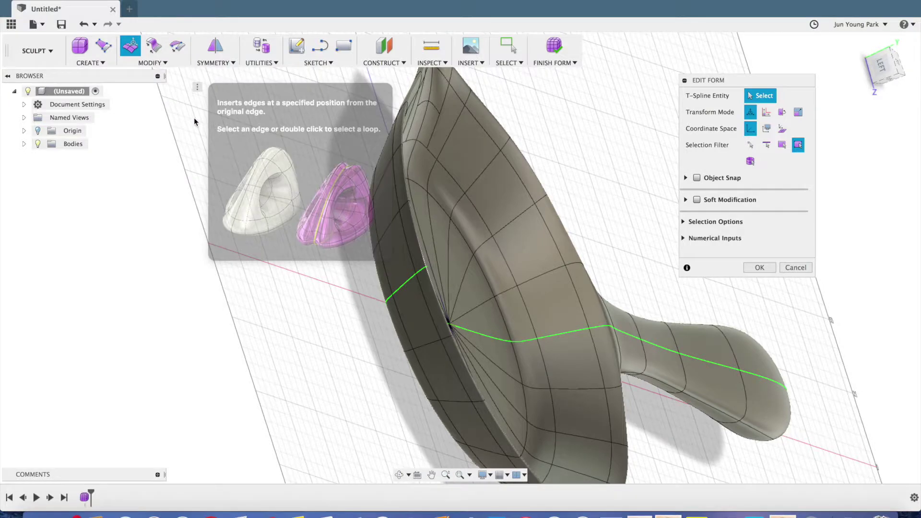
{"action": "left_click", "coordinate": [374, 217]}
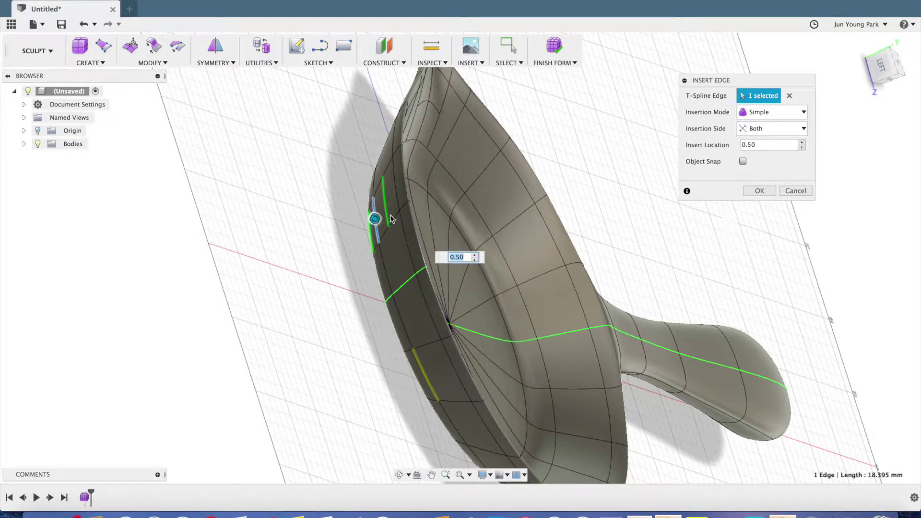
{"action": "left_click", "coordinate": [374, 220]}
{"action": "left_click_drag", "start_coordinate": [370, 222], "coordinate": [375, 218]}
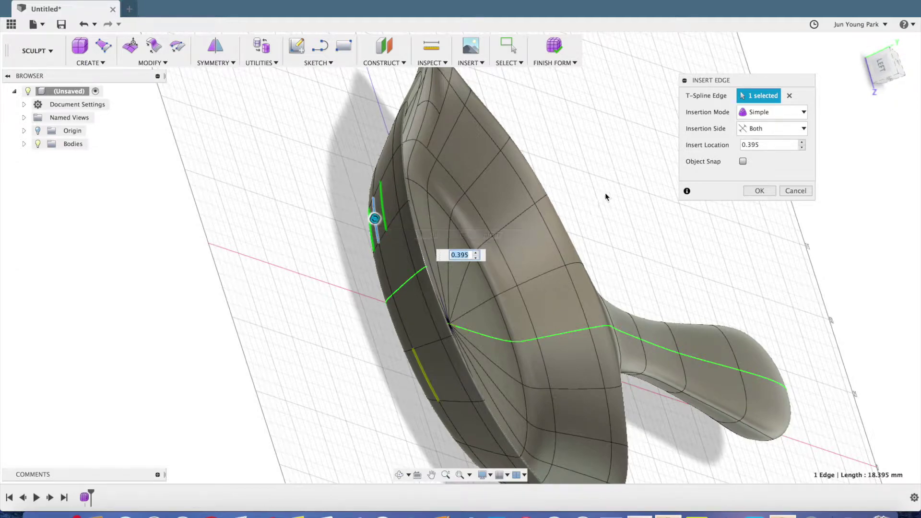
{"action": "left_click", "coordinate": [762, 194]}
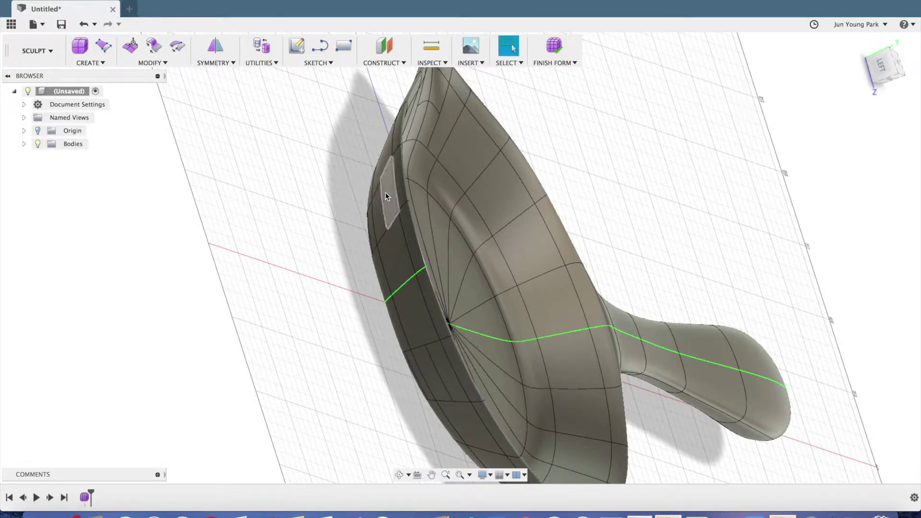
Extrude the narrowed wall face outward symmetrically as the stub of a second grip and rotate its end face 55.6 degrees about Y
{"action": "left_click", "coordinate": [385, 195]}
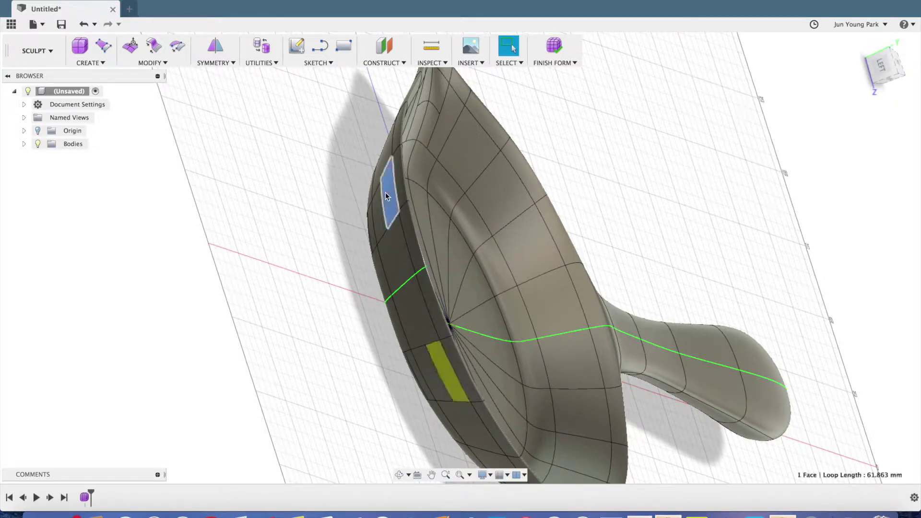
{"action": "left_click", "coordinate": [134, 51]}
{"action": "middle_click_drag", "start_coordinate": [280, 145], "coordinate": [233, 168], "text": "shift"}
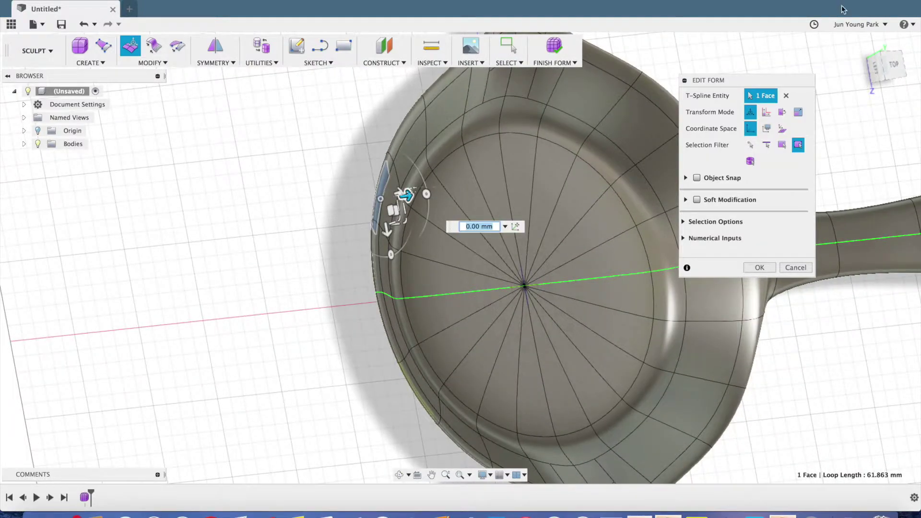
{"action": "left_click", "coordinate": [893, 68]}
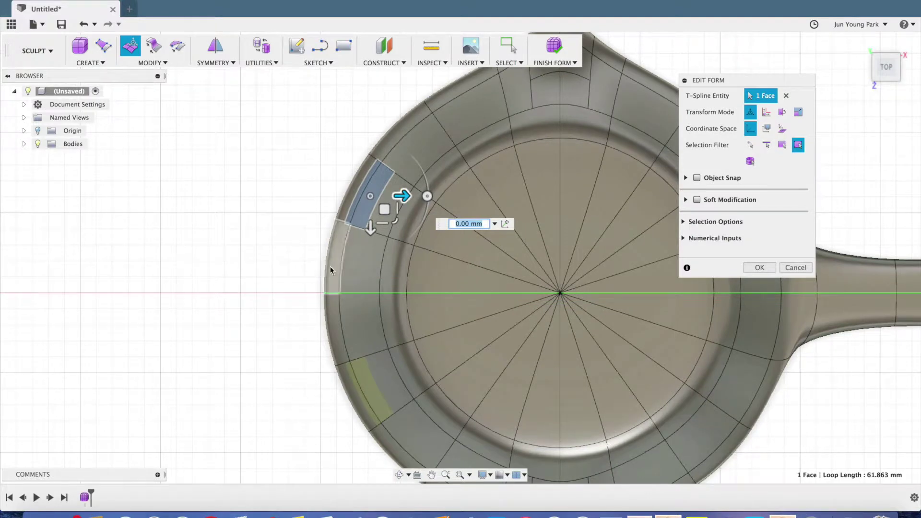
{"action": "left_click_drag", "start_coordinate": [403, 195], "coordinate": [329, 149]}
{"action": "mouse_move", "coordinate": [352, 187]}
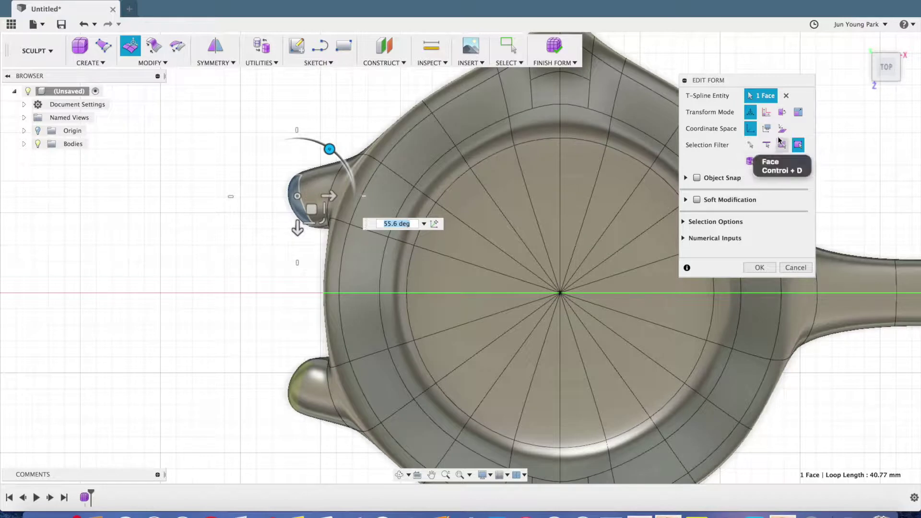
{"action": "left_click", "coordinate": [782, 129]}
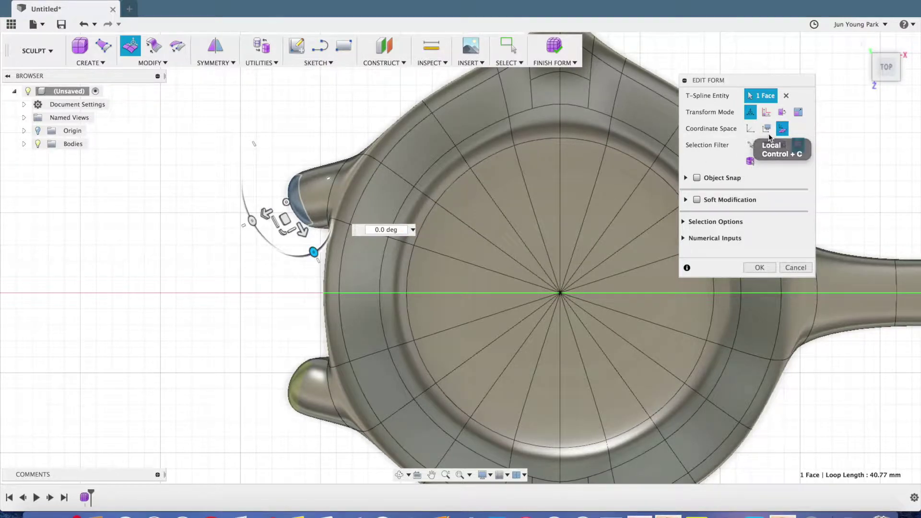
{"action": "left_click", "coordinate": [767, 129]}
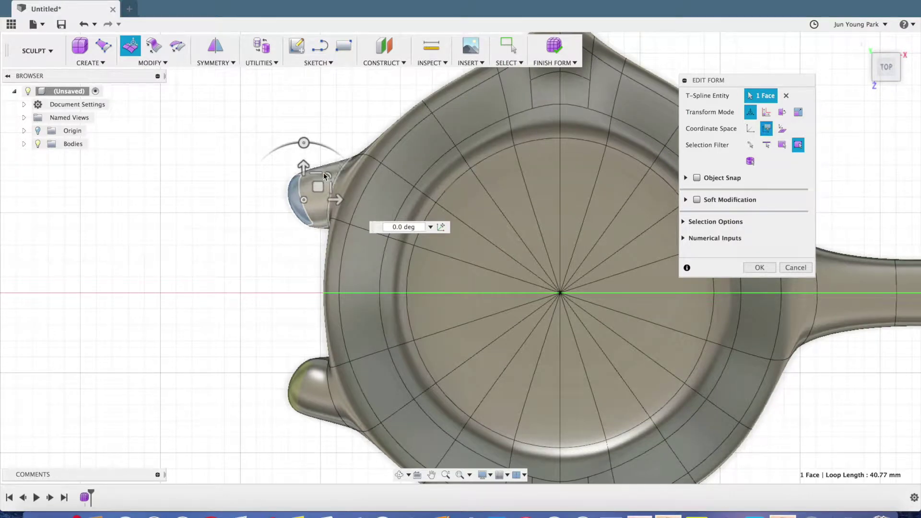
{"action": "left_click", "coordinate": [750, 129]}
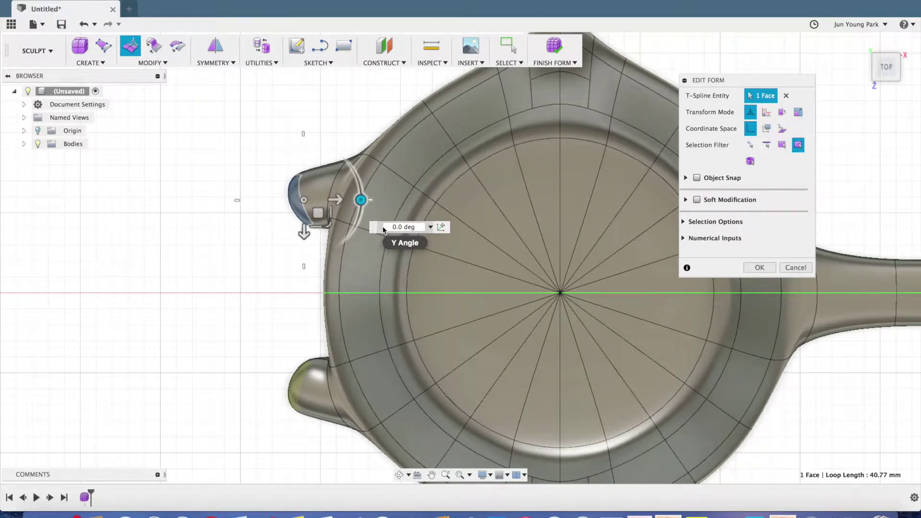
Extrude the stub's end face further outward and toward the symmetry line, and rotate it 30 degrees about Y
{"action": "left_click", "coordinate": [316, 213]}
{"action": "mouse_move", "coordinate": [307, 215]}
{"action": "left_mouse_down"}
{"action": "mouse_move", "coordinate": [293, 216]}
{"action": "mouse_move", "coordinate": [302, 232]}
{"action": "mouse_move", "coordinate": [279, 232]}
{"action": "mouse_move", "coordinate": [282, 245]}
{"action": "mouse_move", "coordinate": [326, 214]}
{"action": "mouse_move", "coordinate": [320, 205]}
{"action": "left_mouse_up"}
{"action": "left_click", "coordinate": [327, 234]}
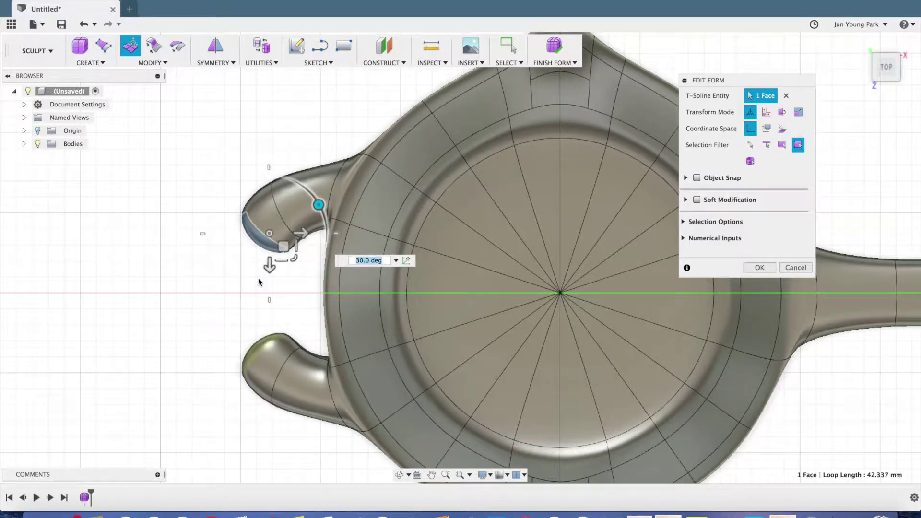
Leave form editing and delete the selected end face of the second grip's stub, opening the stubs on both sides of the symmetry line
{"action": "left_click", "coordinate": [795, 267]}
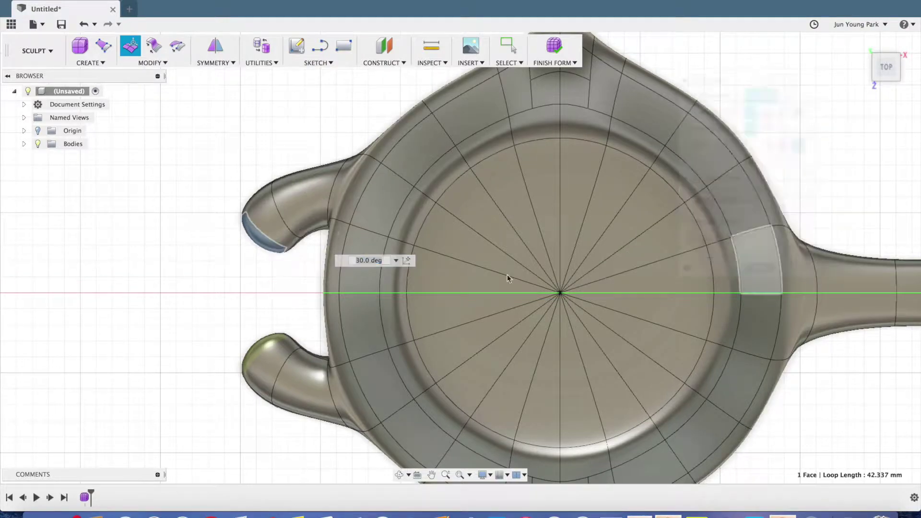
{"action": "middle_click_drag", "start_coordinate": [206, 257], "coordinate": [281, 274], "text": "shift"}
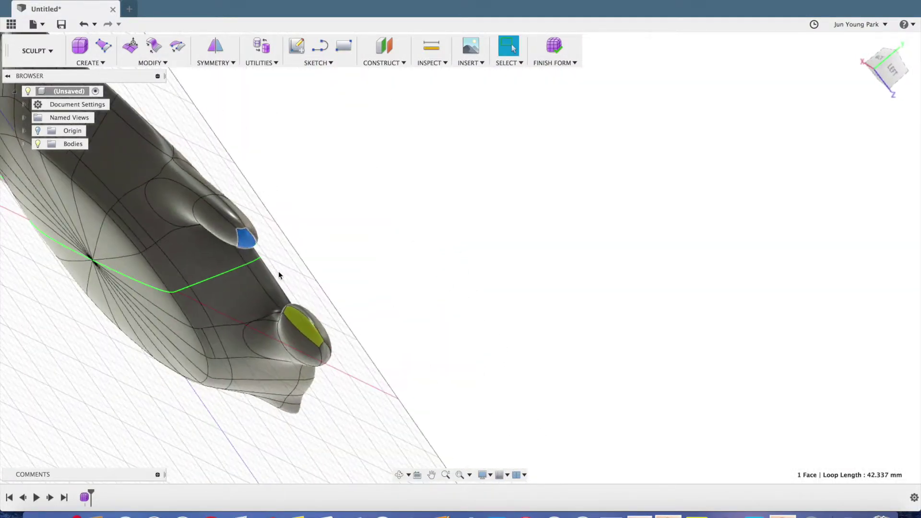
{"action": "middle_click_drag", "start_coordinate": [321, 314], "coordinate": [260, 217], "text": "shift"}
{"action": "middle_click_drag", "start_coordinate": [223, 267], "coordinate": [245, 261], "text": "shift"}
{"action": "scroll", "coordinate": [245, 261], "scroll_direction": "up", "scroll_amount": 10}
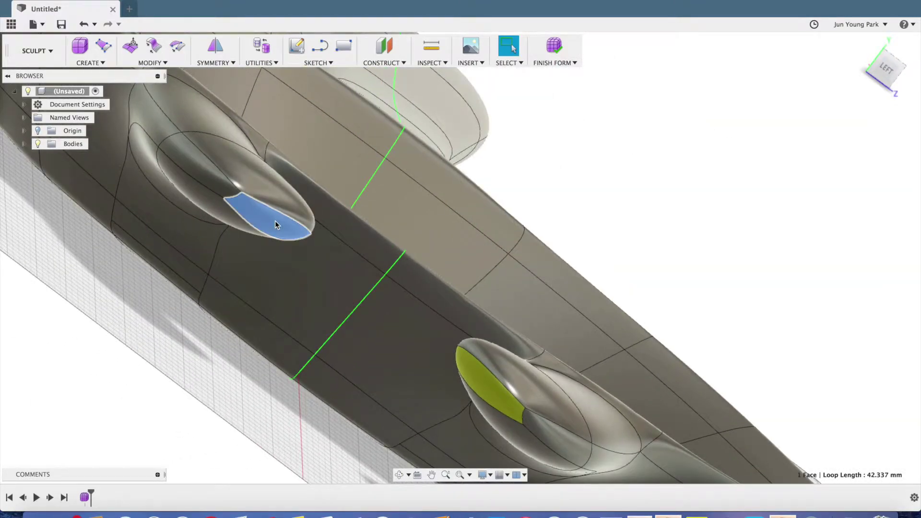
{"action": "key", "text": "Delete"}
{"action": "middle_click_drag", "start_coordinate": [268, 301], "coordinate": [318, 384], "text": "shift"}
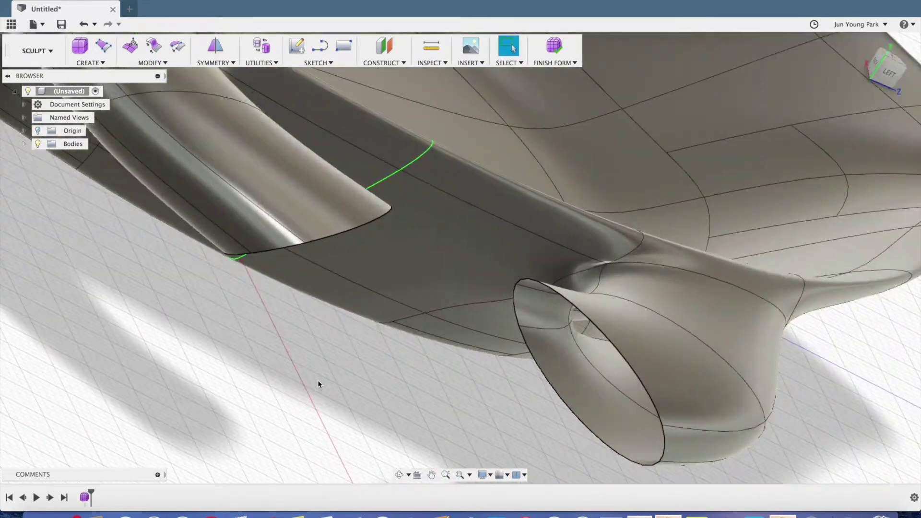
Bridge the open edge loops of the two grip stubs with 2 faces and zero twists to close the looped grip
{"action": "scroll", "coordinate": [318, 380], "scroll_direction": "down", "scroll_amount": 5}
{"action": "left_click", "coordinate": [98, 62]}
{"action": "mouse_move", "coordinate": [189, 67]}
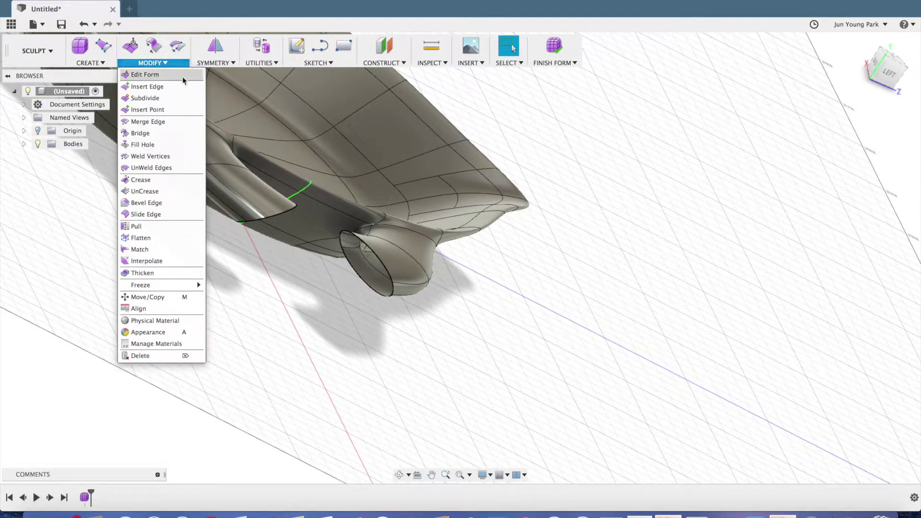
{"action": "left_click", "coordinate": [168, 134]}
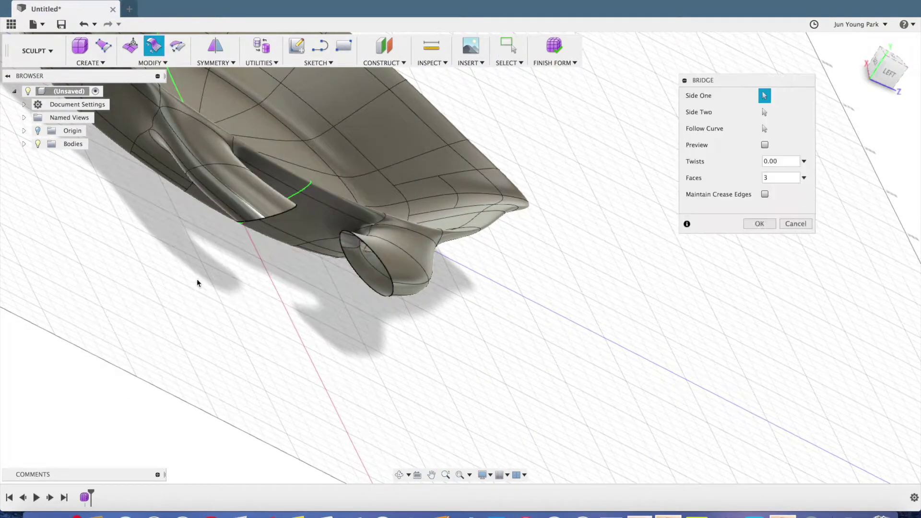
{"action": "scroll", "coordinate": [247, 243], "scroll_direction": "up", "scroll_amount": 5}
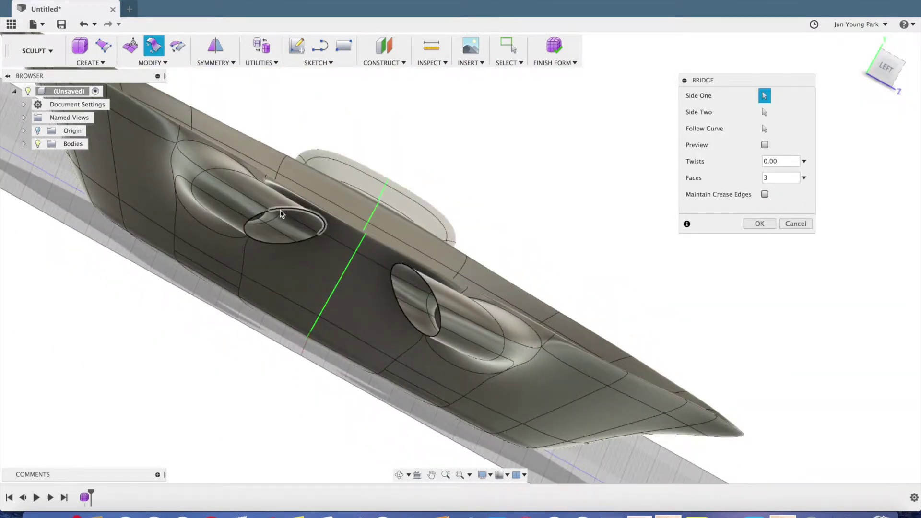
{"action": "left_click", "coordinate": [282, 215]}
{"action": "left_click", "coordinate": [765, 113]}
{"action": "left_click", "coordinate": [436, 290]}
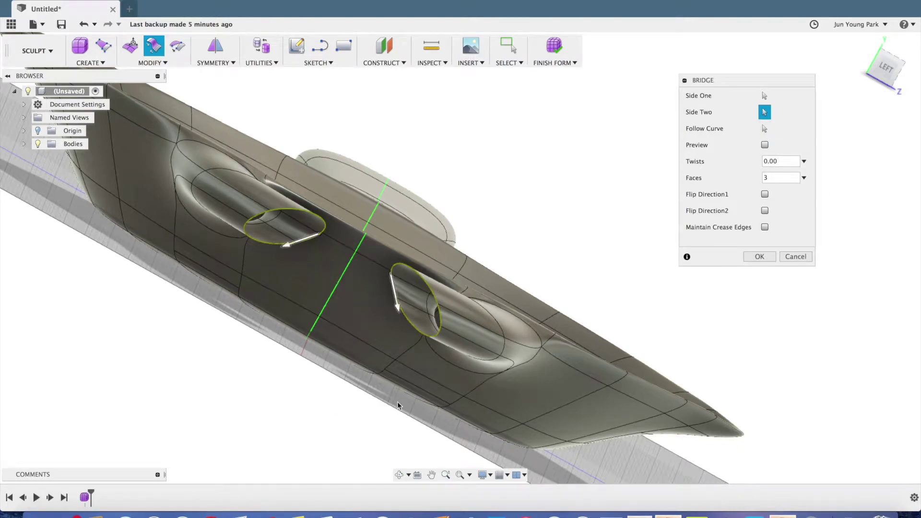
{"action": "middle_click_drag", "start_coordinate": [425, 359], "coordinate": [626, 145], "text": "shift"}
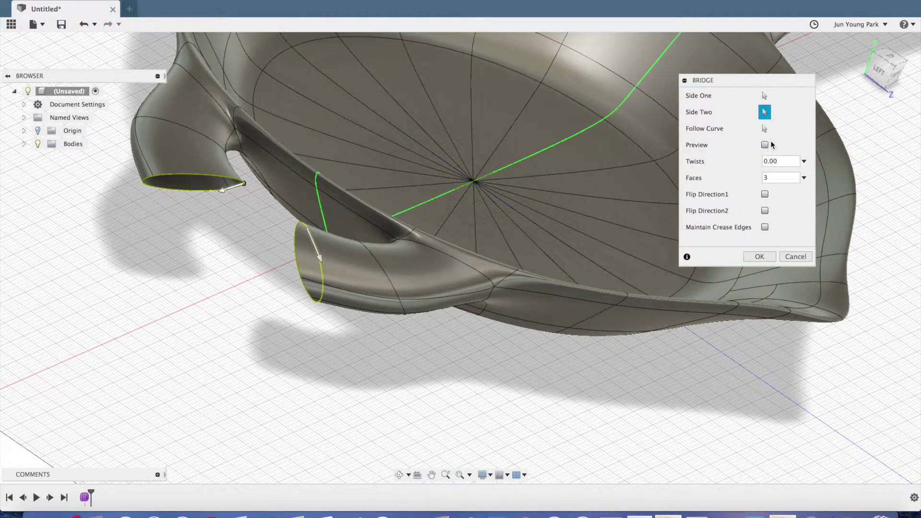
{"action": "left_click", "coordinate": [764, 145]}
{"action": "middle_click_drag", "start_coordinate": [236, 287], "coordinate": [213, 317], "text": "shift"}
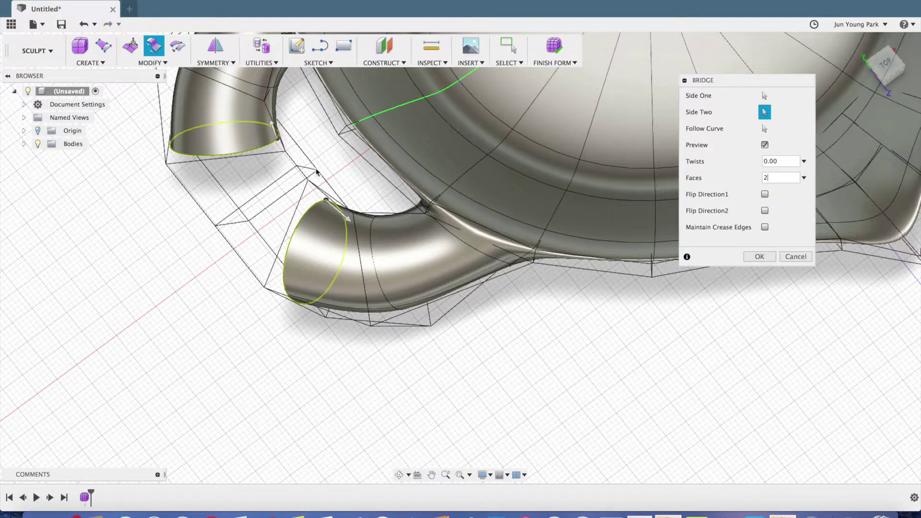
{"action": "left_click", "coordinate": [759, 256]}
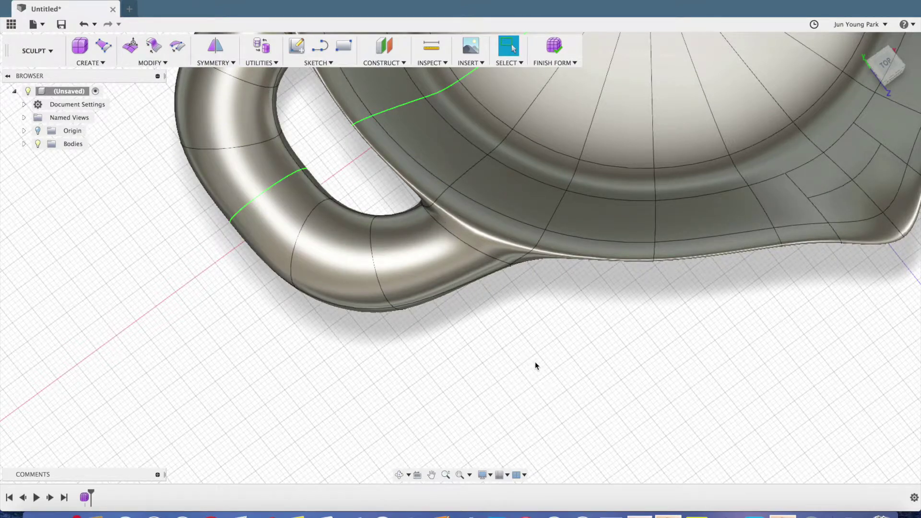
Examine the bridged grip and its connection to the pan from above and from the side
{"action": "scroll", "coordinate": [535, 365], "scroll_direction": "up", "scroll_amount": 2}
{"action": "scroll", "coordinate": [539, 355], "scroll_direction": "down", "scroll_amount": 8}
{"action": "middle_click_drag", "start_coordinate": [540, 355], "coordinate": [524, 404]}
{"action": "scroll", "coordinate": [361, 333], "scroll_direction": "up", "scroll_amount": 3}
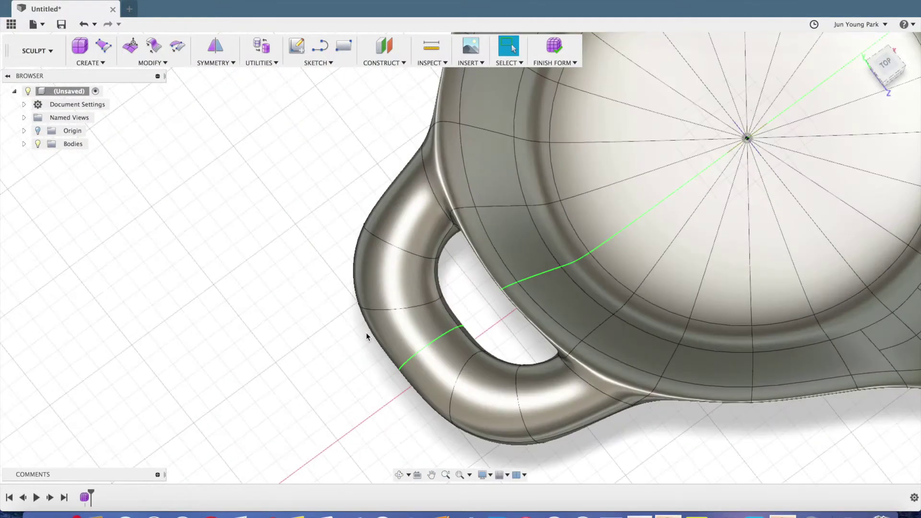
{"action": "scroll", "coordinate": [412, 333], "scroll_direction": "up", "scroll_amount": 1}
{"action": "scroll", "coordinate": [450, 333], "scroll_direction": "up", "scroll_amount": 2}
{"action": "scroll", "coordinate": [457, 335], "scroll_direction": "down", "scroll_amount": 3}
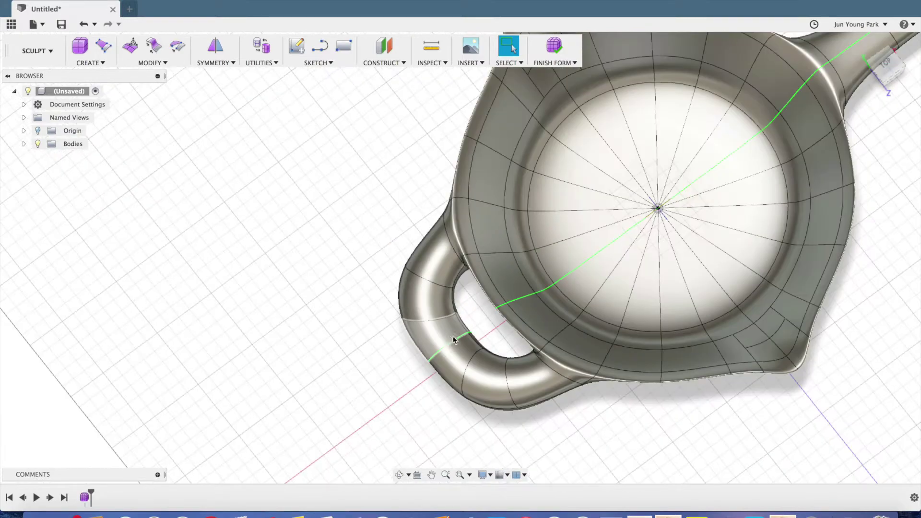
{"action": "middle_click_drag", "start_coordinate": [546, 372], "coordinate": [530, 282], "text": "shift"}
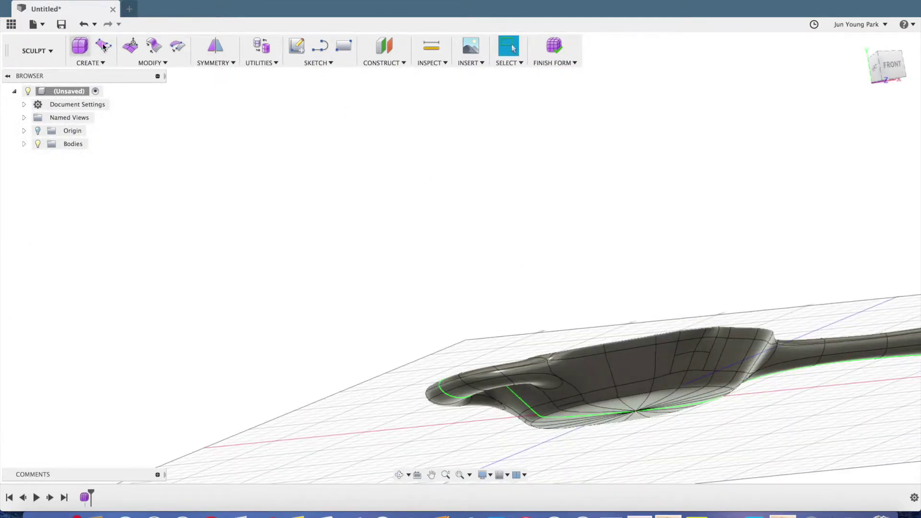
Edit the form in top view and move the outer side of the looped grip inward toward the pan
{"action": "left_click", "coordinate": [130, 45]}
{"action": "left_click", "coordinate": [894, 67]}
{"action": "left_click", "coordinate": [889, 49]}
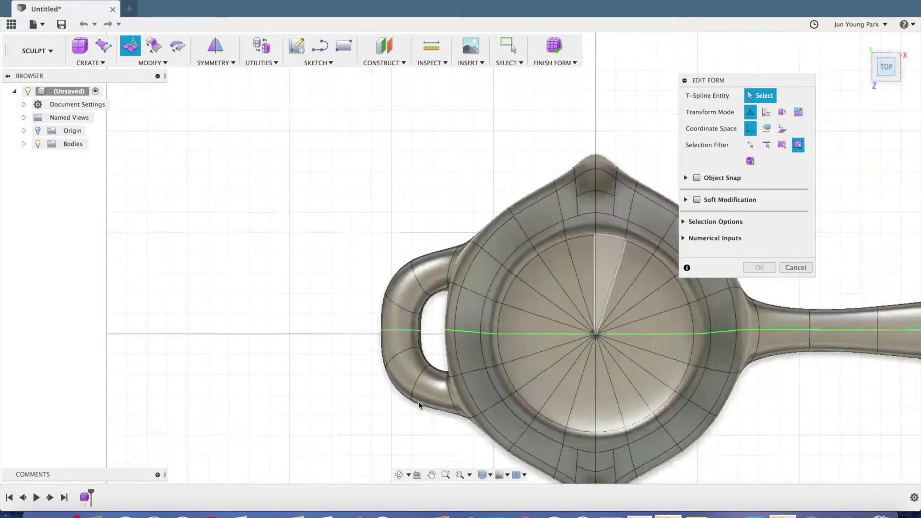
{"action": "scroll", "coordinate": [418, 360], "scroll_direction": "up", "scroll_amount": 4}
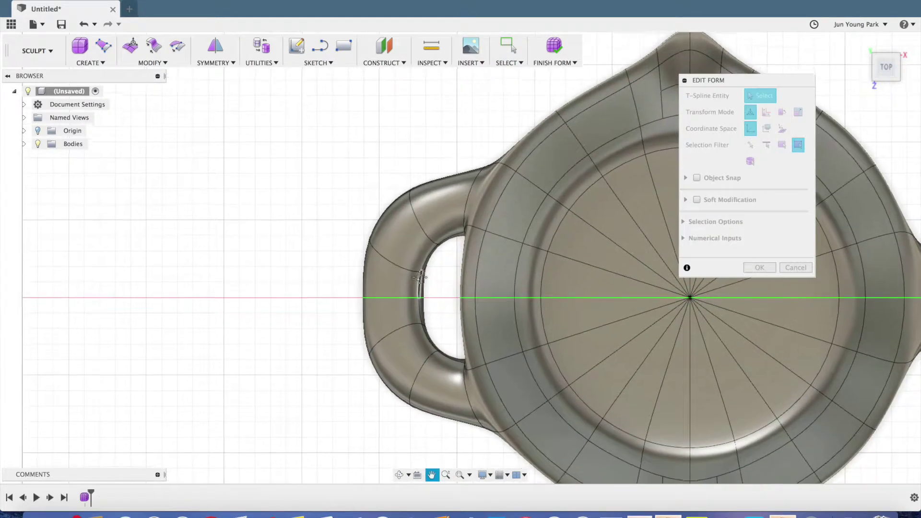
{"action": "left_click_drag", "start_coordinate": [311, 162], "coordinate": [394, 416]}
{"action": "left_click_drag", "start_coordinate": [408, 295], "coordinate": [421, 296]}
{"action": "left_click_drag", "start_coordinate": [370, 165], "coordinate": [417, 208]}
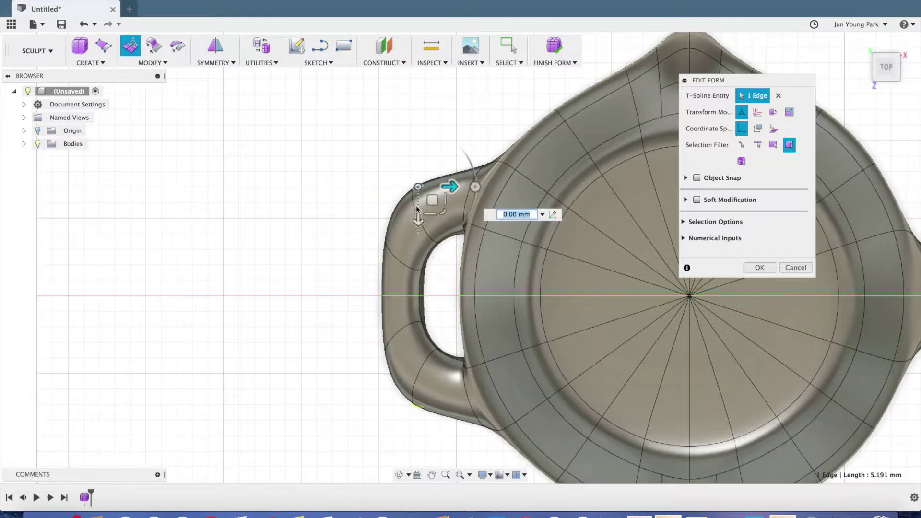
{"action": "left_click", "coordinate": [428, 151]}
{"action": "left_click_drag", "start_coordinate": [398, 201], "coordinate": [399, 199]}
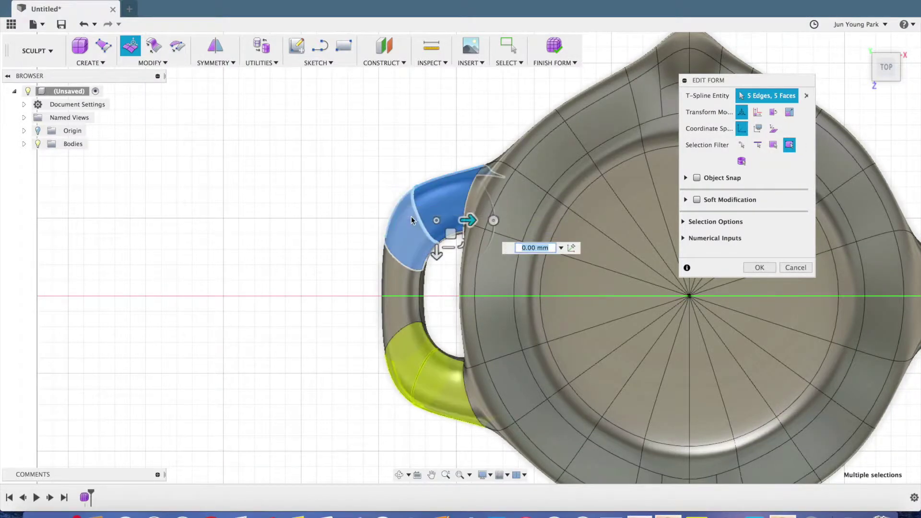
{"action": "left_click", "coordinate": [410, 183]}
{"action": "middle_click_drag", "start_coordinate": [370, 206], "coordinate": [400, 206], "text": "shift"}
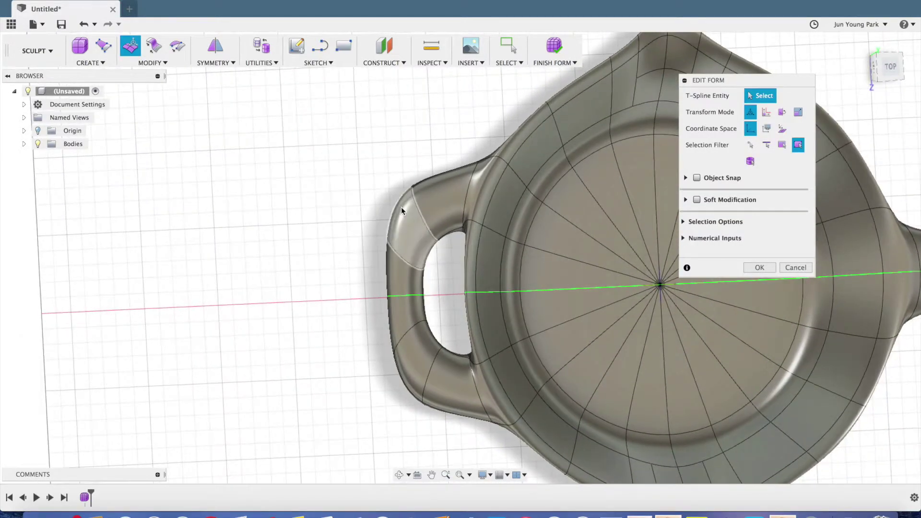
Select the edges and faces along the grip's outermost side in top view and move them slightly closer to the pan
{"action": "left_click", "coordinate": [893, 75]}
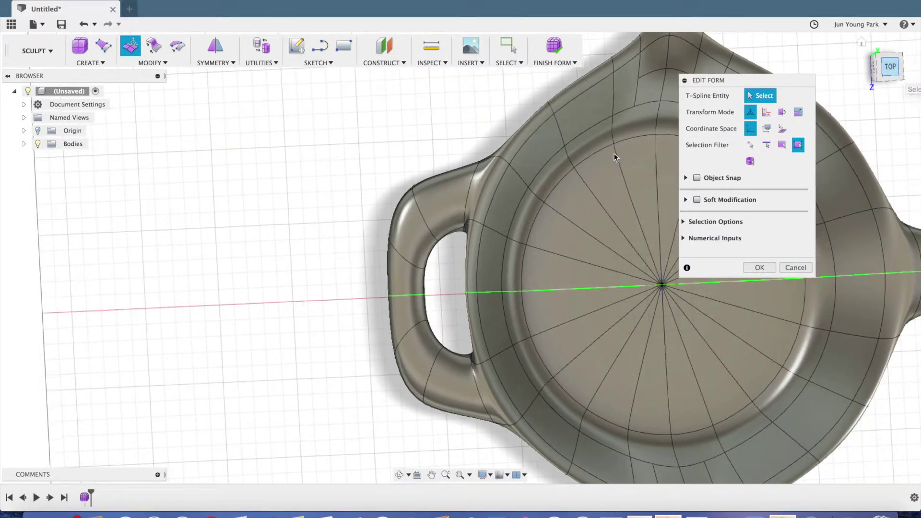
{"action": "left_click_drag", "start_coordinate": [389, 188], "coordinate": [463, 391]}
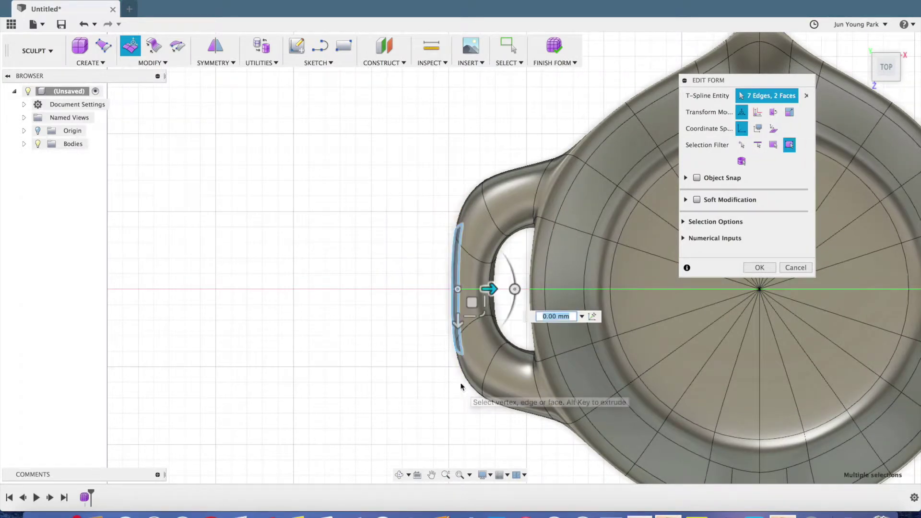
{"action": "left_click_drag", "start_coordinate": [491, 291], "coordinate": [498, 292]}
Move the outer side face where the grip leaves the pan wall 2.648 mm toward the symmetry line
{"action": "middle_click_drag", "start_coordinate": [372, 267], "coordinate": [429, 280], "text": "shift"}
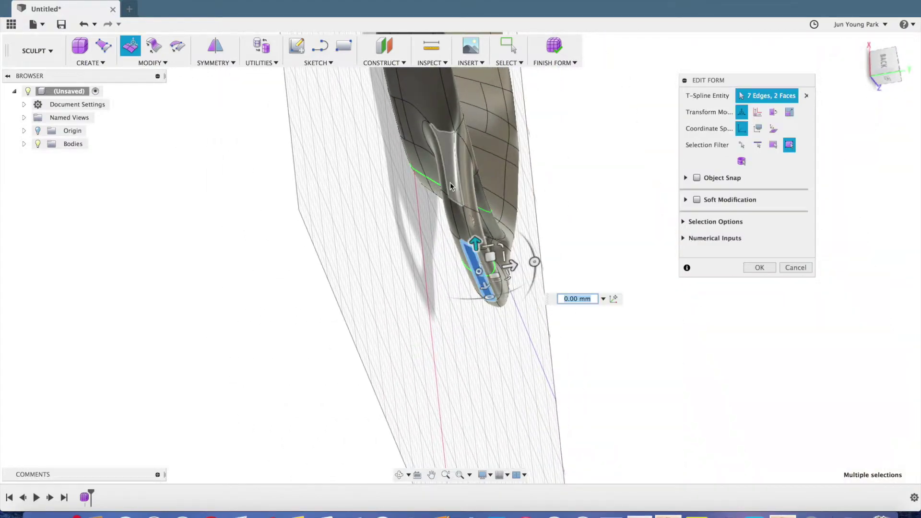
{"action": "left_click", "coordinate": [450, 183]}
{"action": "middle_click_drag", "start_coordinate": [355, 348], "coordinate": [444, 300], "text": "shift"}
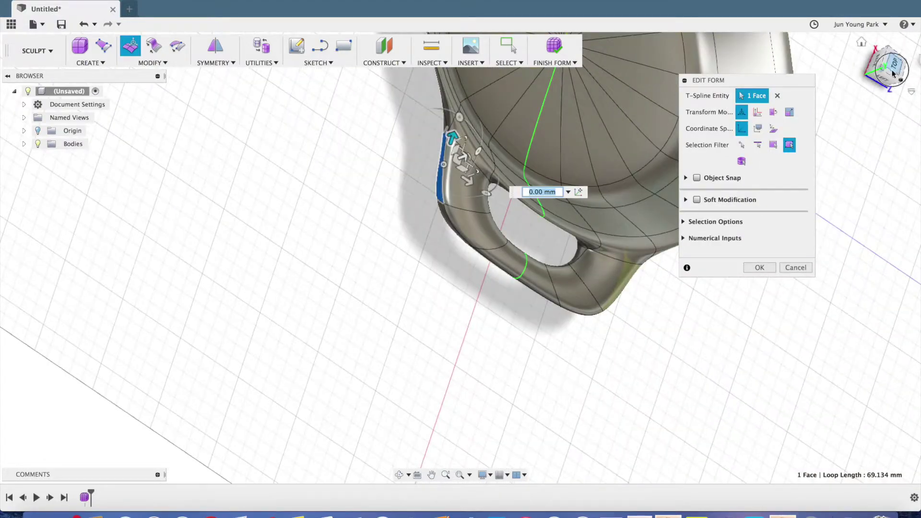
{"action": "left_click", "coordinate": [892, 72]}
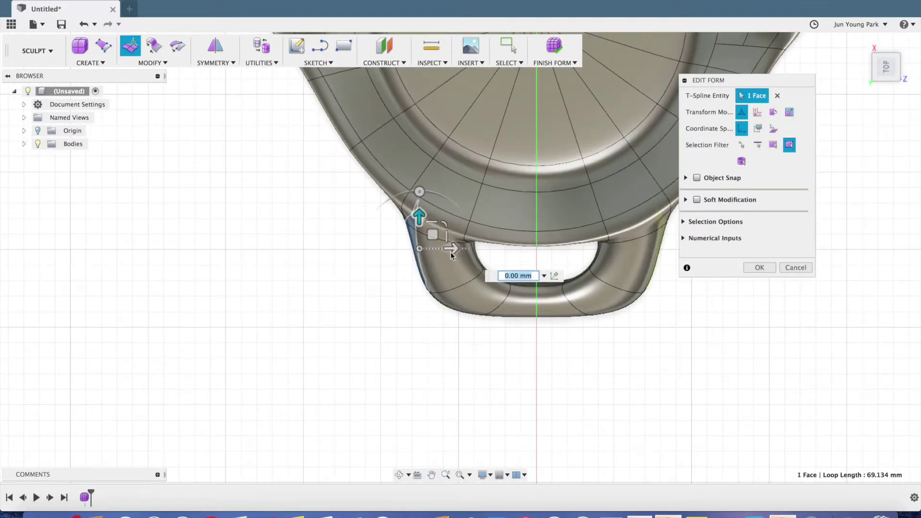
{"action": "left_click_drag", "start_coordinate": [450, 253], "coordinate": [460, 251]}
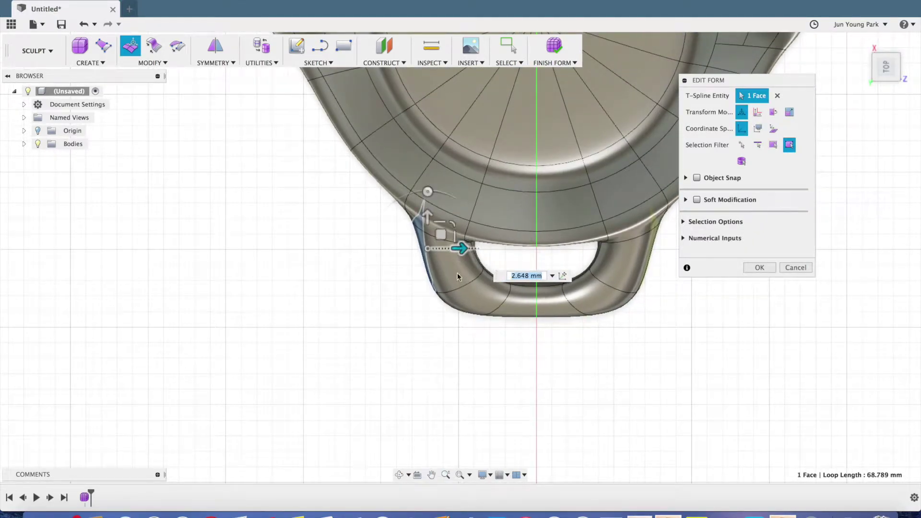
Move the vertex at the grip's outer corner inward toward the pan and the symmetry line in top view
{"action": "middle_click_drag", "start_coordinate": [464, 289], "coordinate": [478, 275], "text": "shift"}
{"action": "scroll", "coordinate": [425, 298], "scroll_direction": "up", "scroll_amount": 5}
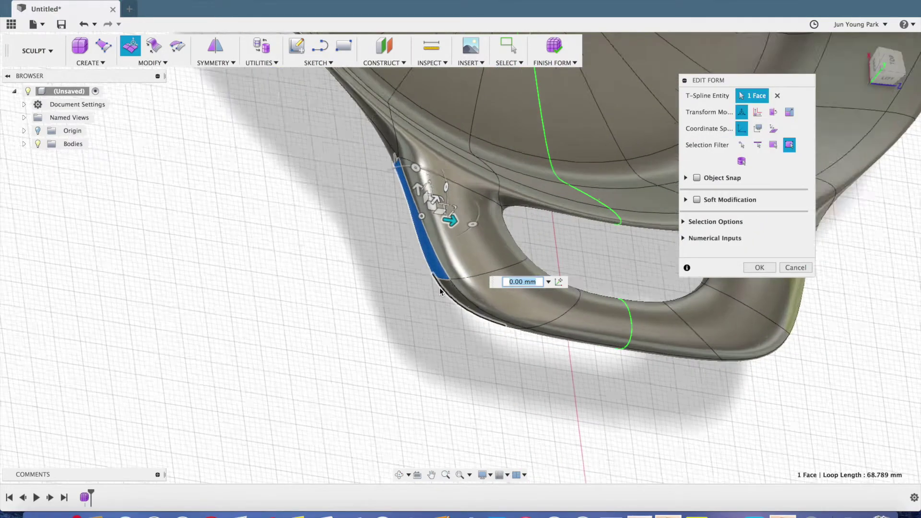
{"action": "left_click", "coordinate": [454, 275]}
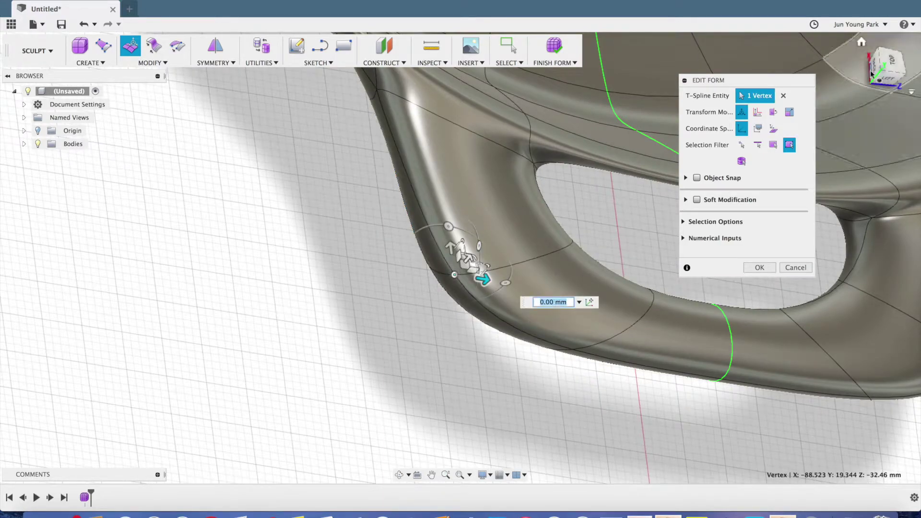
{"action": "left_click", "coordinate": [895, 64]}
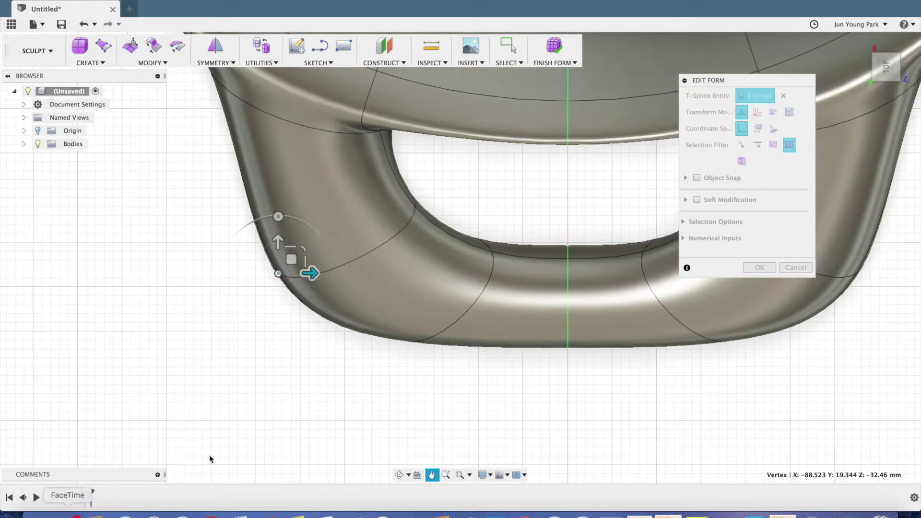
{"action": "left_click_drag", "start_coordinate": [294, 262], "coordinate": [308, 241]}
{"action": "left_click", "coordinate": [238, 267]}
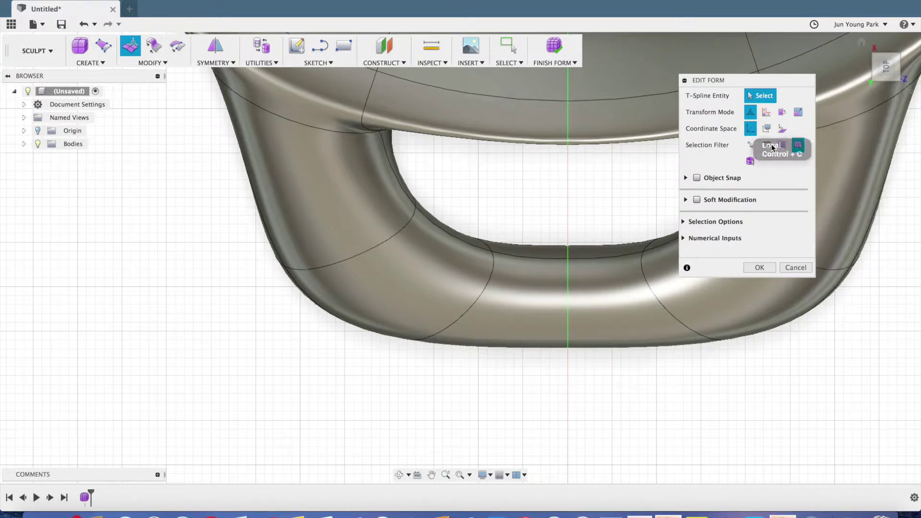
Restrict selection to vertices and move two outer bend vertices inward, one by 1.354 and 3.016 mm, the next by 1.354 and 3.939 mm
{"action": "left_click", "coordinate": [751, 145]}
{"action": "left_click_drag", "start_coordinate": [208, 249], "coordinate": [331, 331]}
{"action": "left_click_drag", "start_coordinate": [299, 254], "coordinate": [324, 239]}
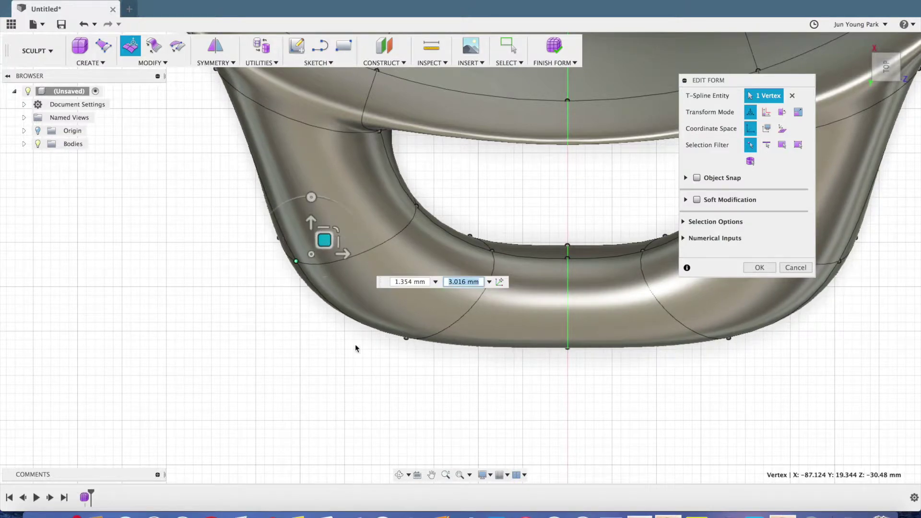
{"action": "left_click_drag", "start_coordinate": [313, 331], "coordinate": [445, 385]}
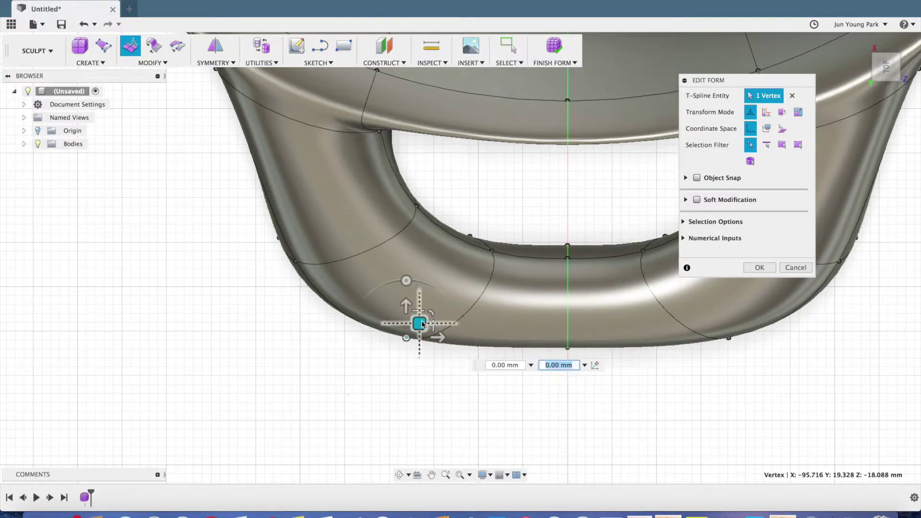
{"action": "left_click_drag", "start_coordinate": [440, 305], "coordinate": [473, 298]}
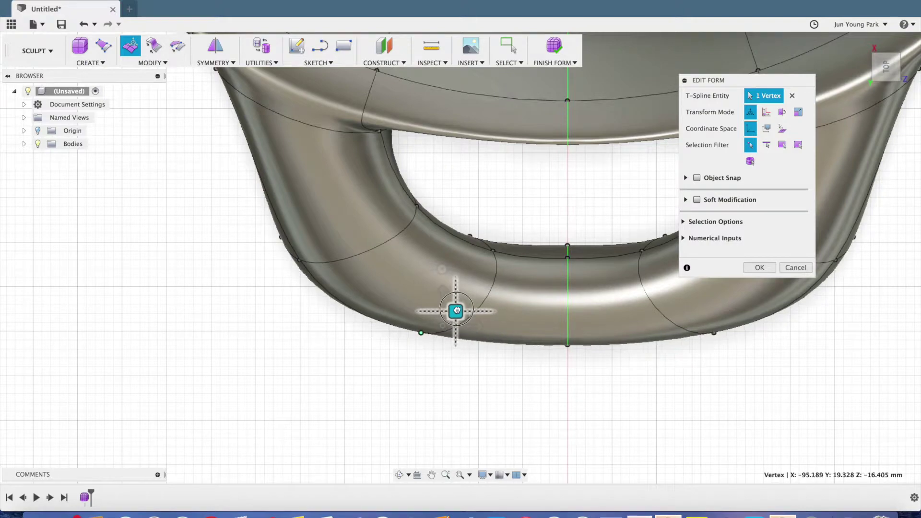
Restrict selection to edges and move the short edge at the grip's outer corner toward the symmetry line
{"action": "scroll", "coordinate": [457, 342], "scroll_direction": "up", "scroll_amount": 2}
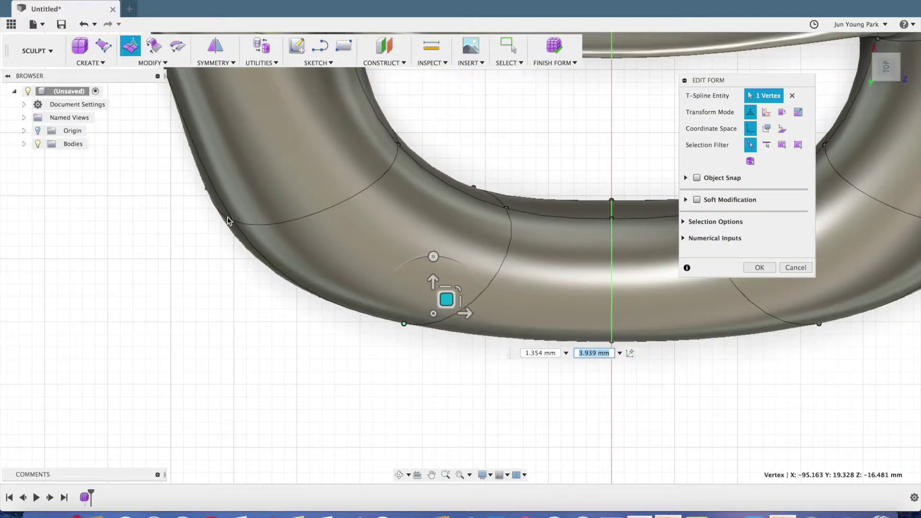
{"action": "left_click", "coordinate": [226, 219]}
{"action": "left_click", "coordinate": [768, 145]}
{"action": "left_click", "coordinate": [224, 227]}
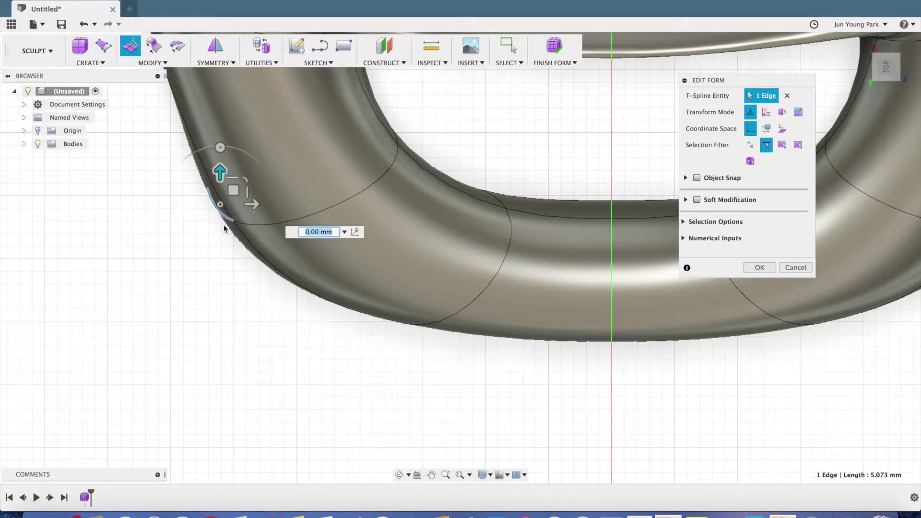
{"action": "left_click_drag", "start_coordinate": [256, 202], "coordinate": [298, 201]}
{"action": "scroll", "coordinate": [186, 385], "scroll_direction": "up", "scroll_amount": 4}
{"action": "scroll", "coordinate": [194, 347], "scroll_direction": "down", "scroll_amount": 5}
{"action": "scroll", "coordinate": [203, 326], "scroll_direction": "down", "scroll_amount": 4}
{"action": "middle_click_drag", "start_coordinate": [202, 326], "coordinate": [201, 374]}
{"action": "left_click", "coordinate": [220, 317]}
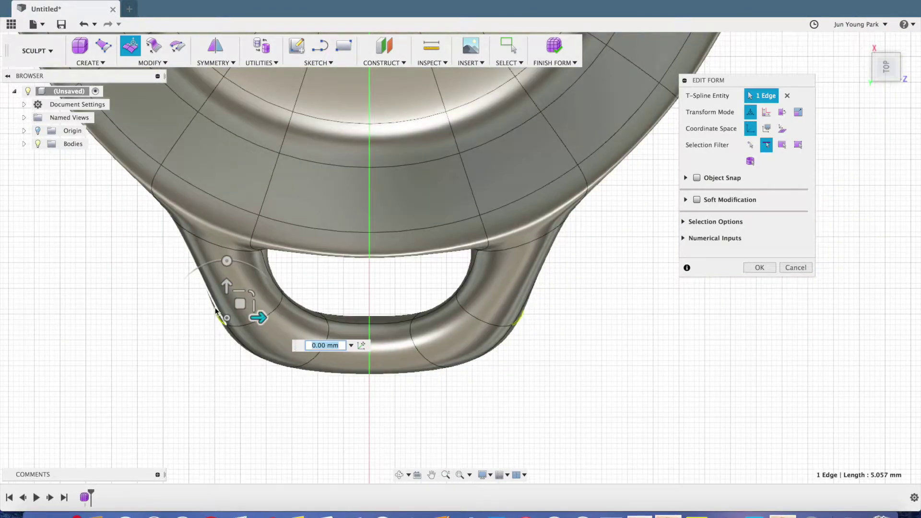
Move the short edge at the grip's outer corner toward the pan in top view
{"action": "left_click_drag", "start_coordinate": [225, 287], "coordinate": [226, 279]}
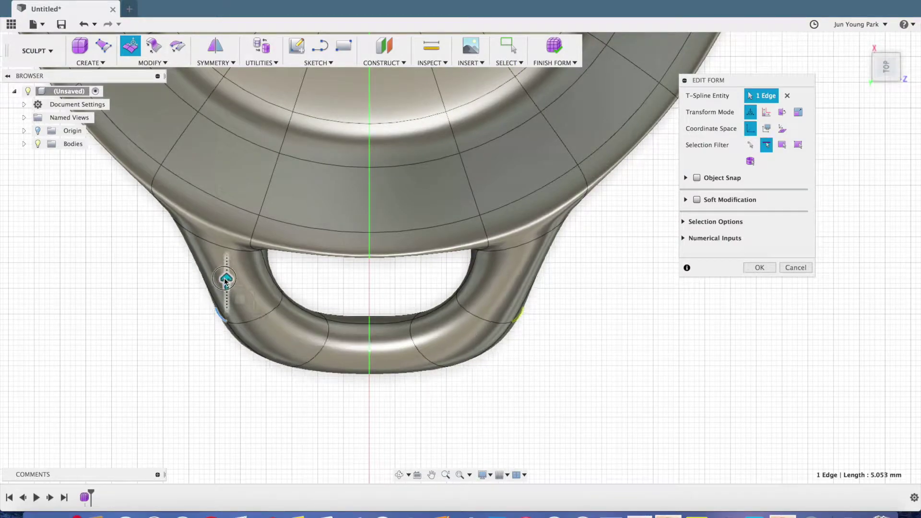
Try flattening two edge loops around the grip's bend by scaling each to 0, undo both scalings and finish the form edit
{"action": "double_click", "coordinate": [243, 326]}
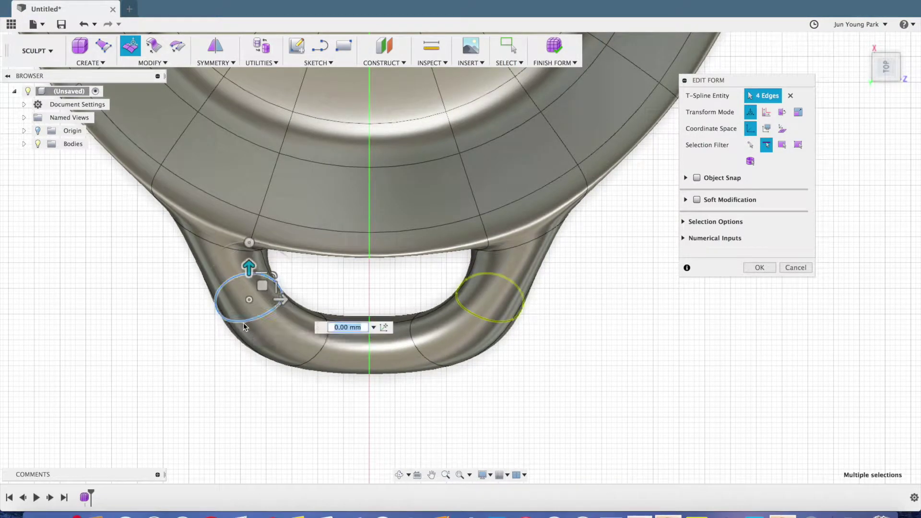
{"action": "middle_click_drag", "start_coordinate": [270, 379], "coordinate": [336, 331], "text": "shift"}
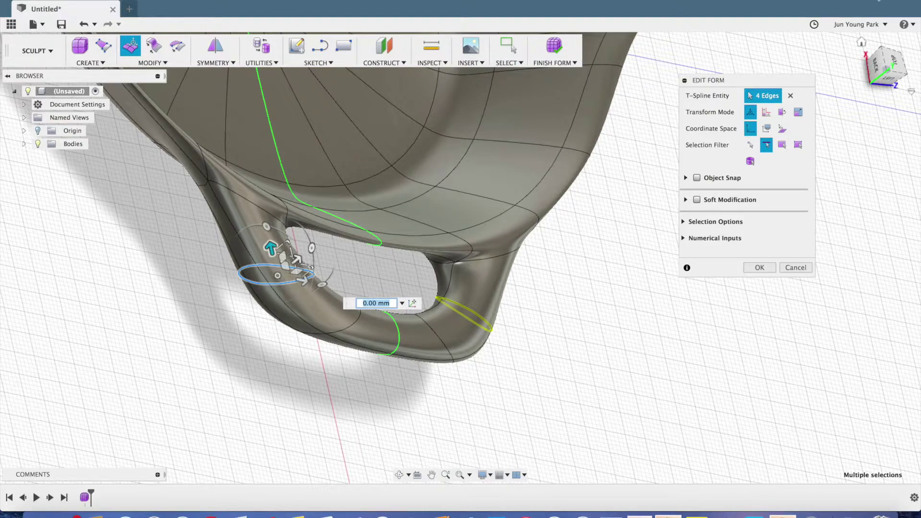
{"action": "middle_click_drag", "start_coordinate": [671, 267], "coordinate": [470, 264], "text": "shift"}
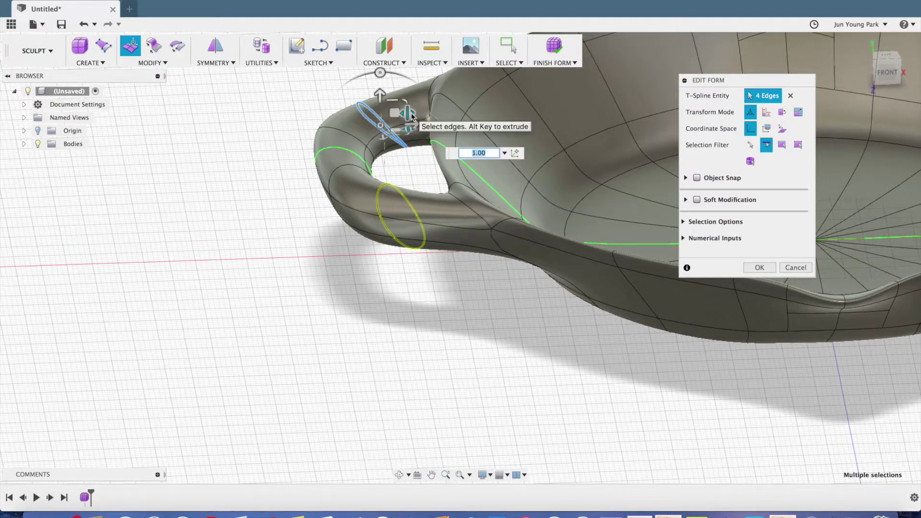
{"action": "left_click_drag", "start_coordinate": [412, 116], "coordinate": [404, 115]}
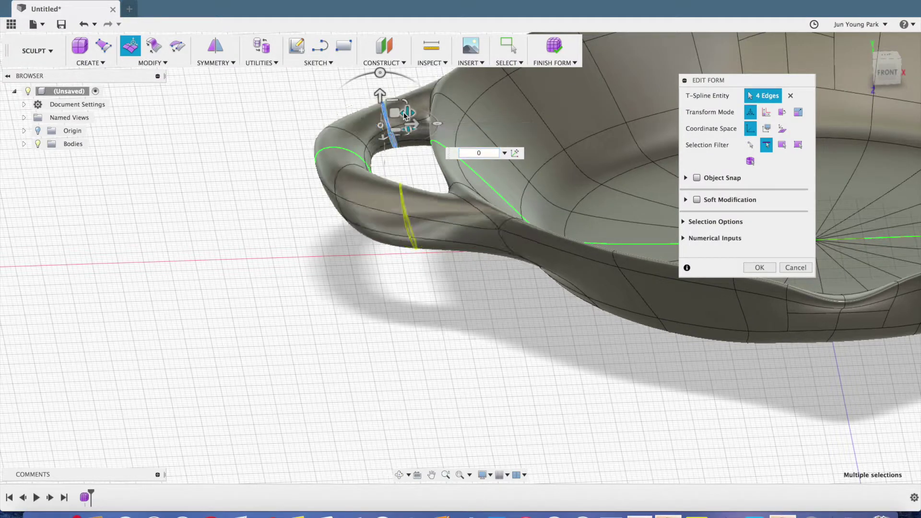
{"action": "double_click", "coordinate": [355, 140]}
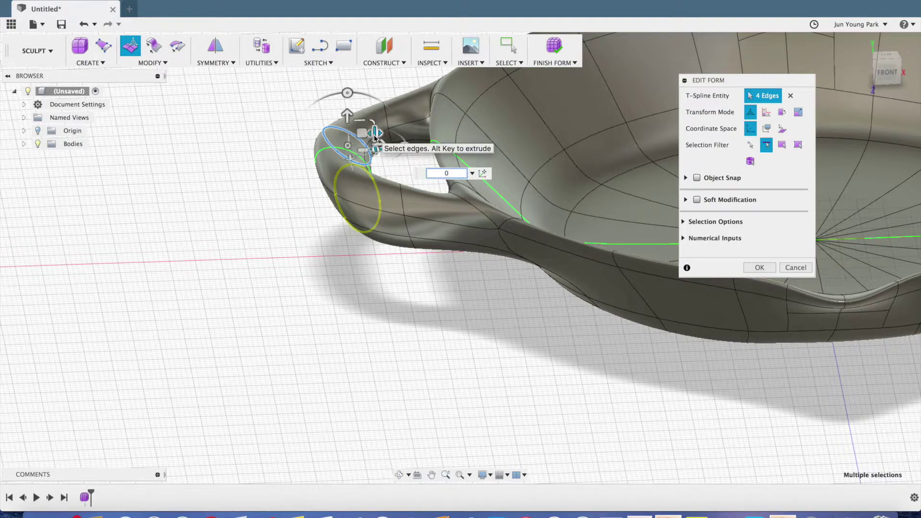
{"action": "middle_click_drag", "start_coordinate": [289, 231], "coordinate": [301, 282], "text": "shift"}
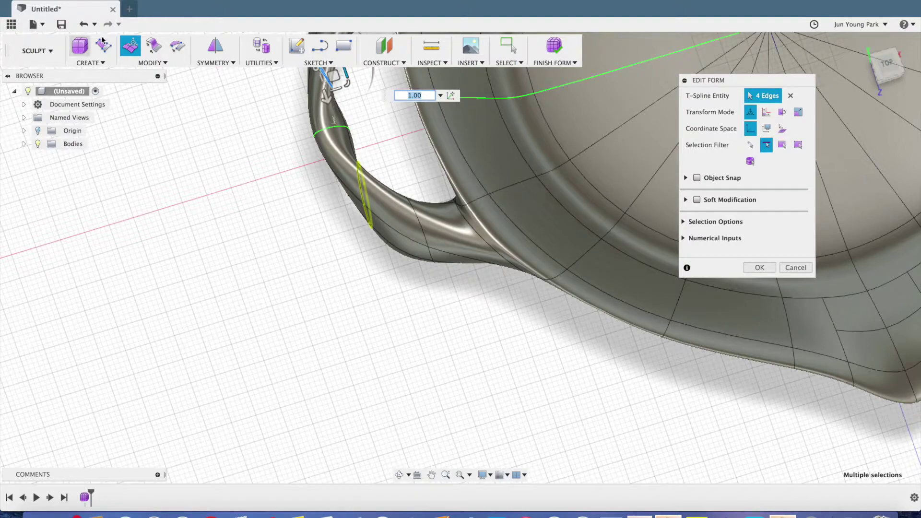
{"action": "left_click", "coordinate": [88, 27]}
{"action": "left_click", "coordinate": [88, 29]}
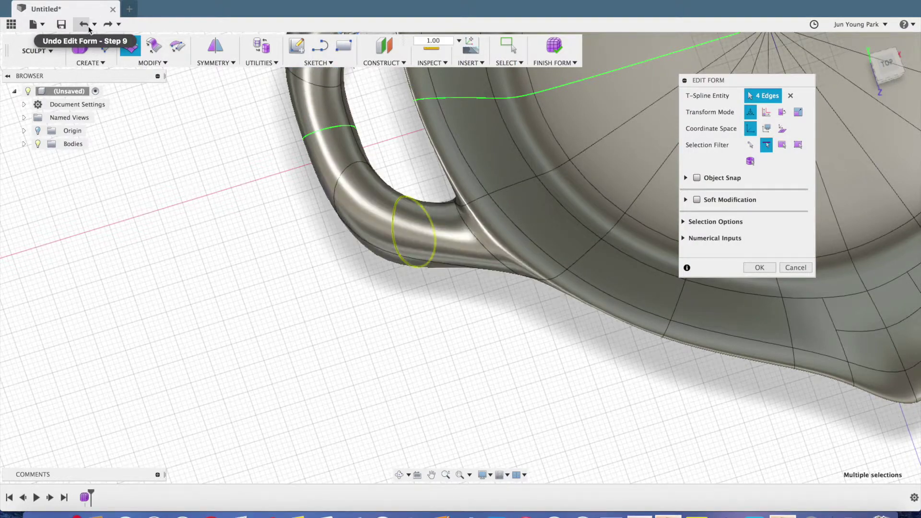
{"action": "middle_click_drag", "start_coordinate": [462, 336], "coordinate": [524, 425]}
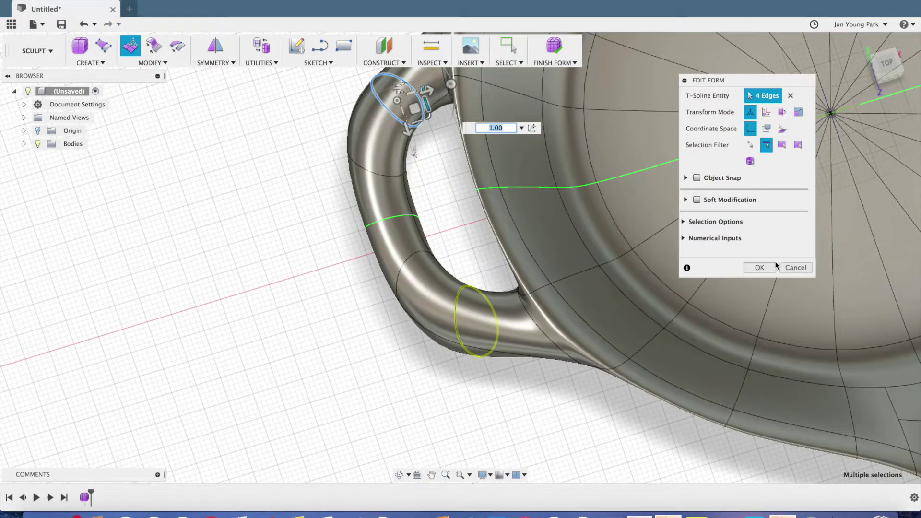
{"action": "left_click", "coordinate": [761, 267]}
Restart Edit Form with all entity types selectable and move the outer face of the grip's bend toward the pan and symmetry line in top view
{"action": "middle_click_drag", "start_coordinate": [509, 206], "coordinate": [427, 319]}
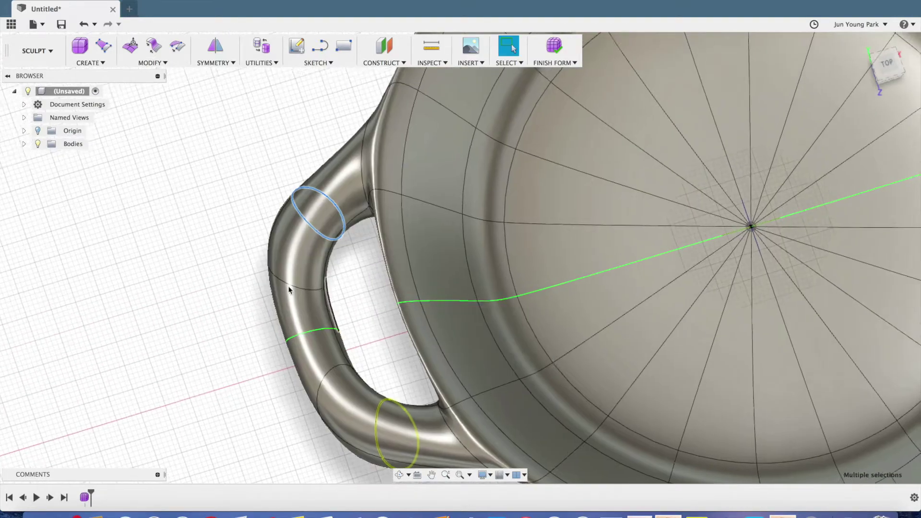
{"action": "scroll", "coordinate": [292, 278], "scroll_direction": "up", "scroll_amount": 3}
{"action": "scroll", "coordinate": [306, 267], "scroll_direction": "down", "scroll_amount": 3}
{"action": "left_click", "coordinate": [253, 302]}
{"action": "middle_click_drag", "start_coordinate": [253, 303], "coordinate": [285, 283], "text": "shift"}
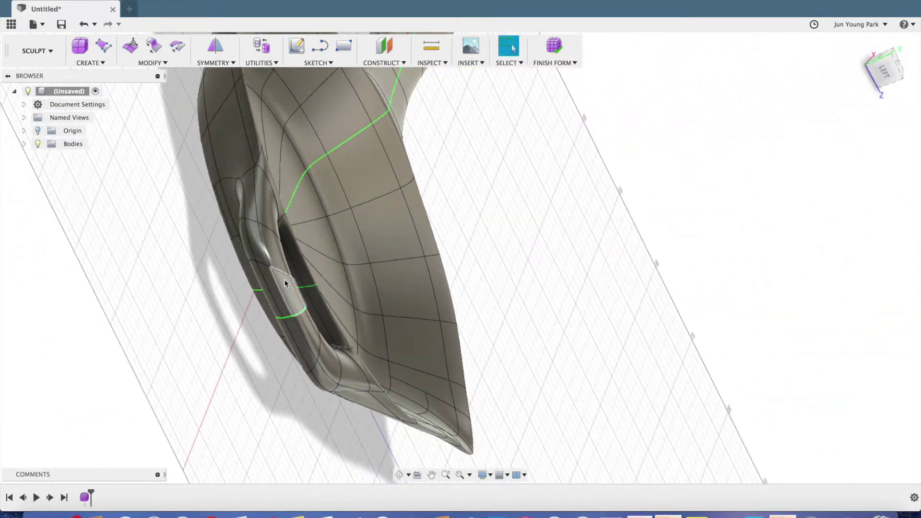
{"action": "left_click", "coordinate": [256, 247]}
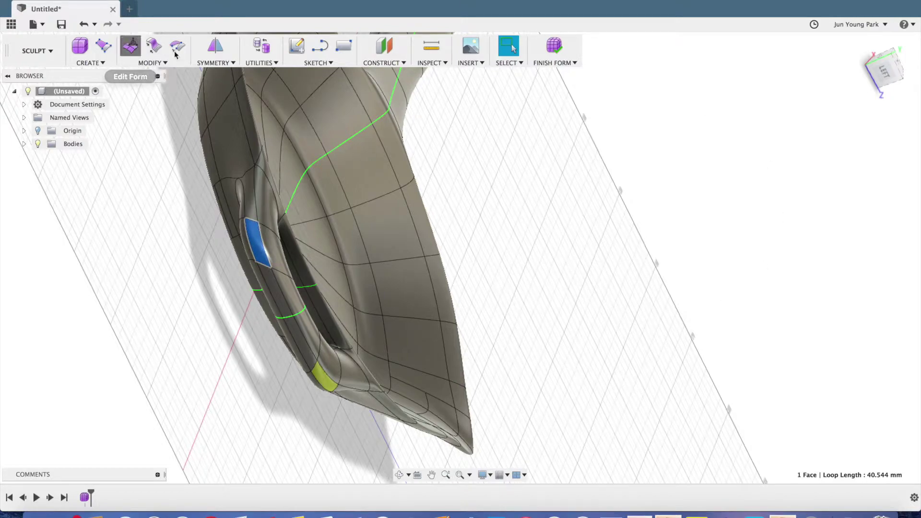
{"action": "left_click", "coordinate": [130, 46]}
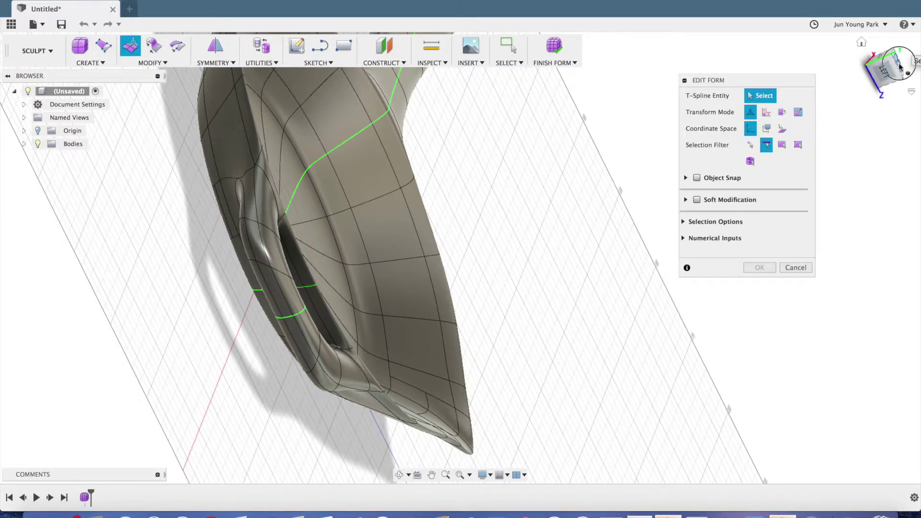
{"action": "left_click", "coordinate": [899, 64]}
{"action": "middle_click_drag", "start_coordinate": [659, 247], "coordinate": [362, 153]}
{"action": "scroll", "coordinate": [460, 173], "scroll_direction": "down", "scroll_amount": 2}
{"action": "middle_click_drag", "start_coordinate": [461, 173], "coordinate": [436, 181]}
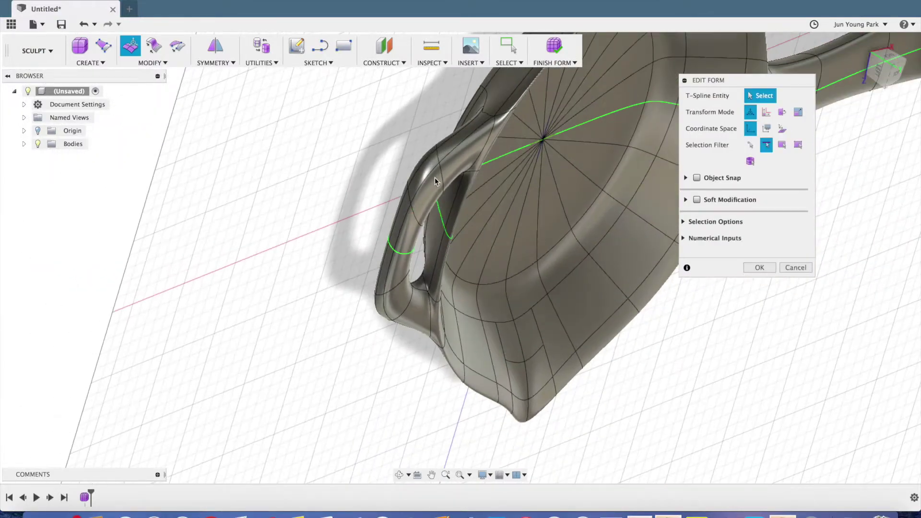
{"action": "left_click", "coordinate": [424, 172]}
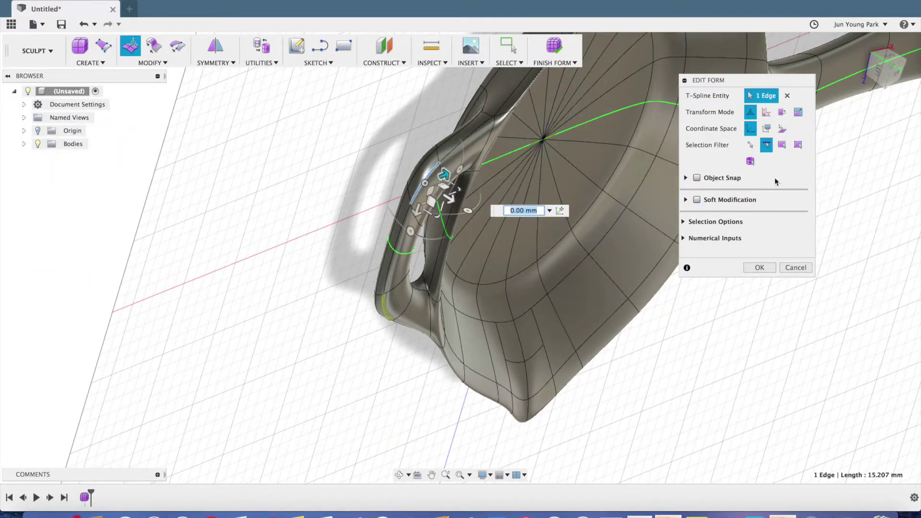
{"action": "left_click", "coordinate": [797, 144]}
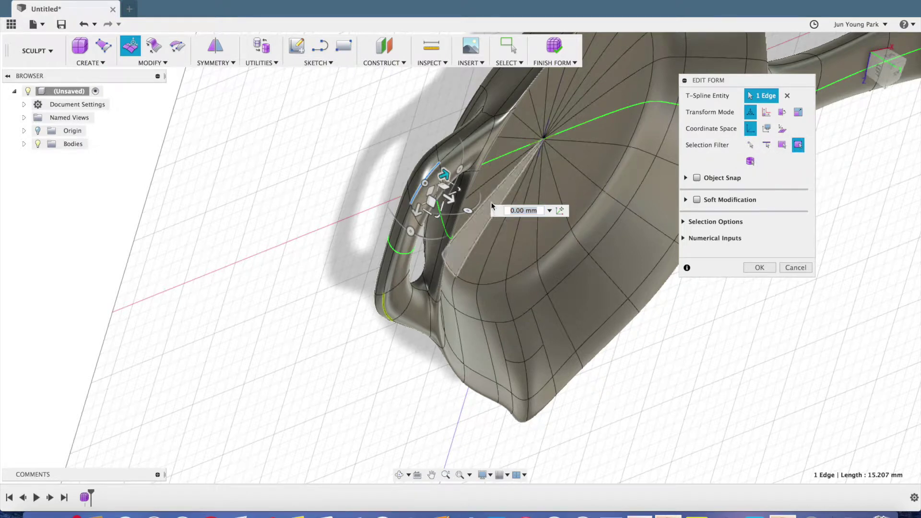
{"action": "left_click", "coordinate": [421, 173]}
{"action": "left_click", "coordinate": [886, 60]}
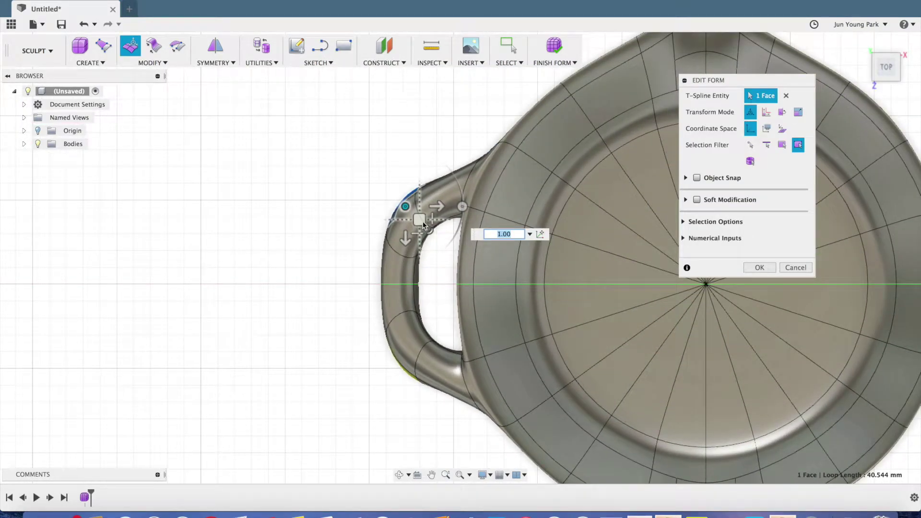
{"action": "left_click_drag", "start_coordinate": [423, 224], "coordinate": [433, 229]}
{"action": "left_click", "coordinate": [354, 264]}
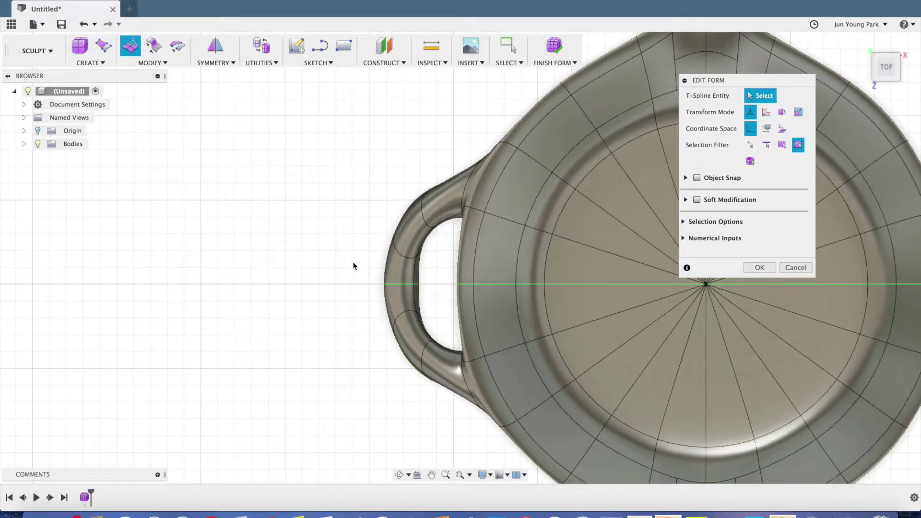
Raise the underside face of the grip's bend 3.494 mm
{"action": "scroll", "coordinate": [357, 257], "scroll_direction": "up", "scroll_amount": 5}
{"action": "scroll", "coordinate": [358, 211], "scroll_direction": "down", "scroll_amount": 10}
{"action": "middle_click_drag", "start_coordinate": [723, 337], "coordinate": [559, 254]}
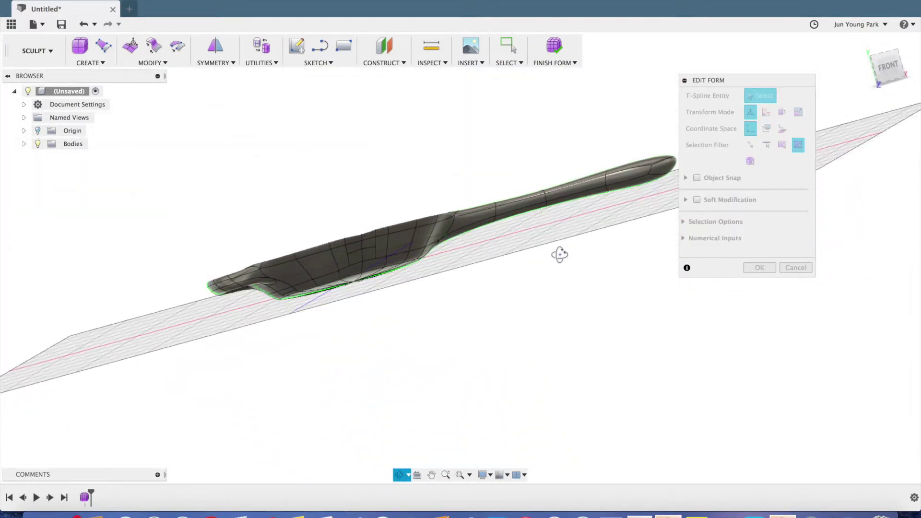
{"action": "middle_click_drag", "start_coordinate": [121, 368], "coordinate": [152, 316], "text": "shift"}
{"action": "scroll", "coordinate": [174, 301], "scroll_direction": "up", "scroll_amount": 5}
{"action": "scroll", "coordinate": [240, 232], "scroll_direction": "up", "scroll_amount": 8}
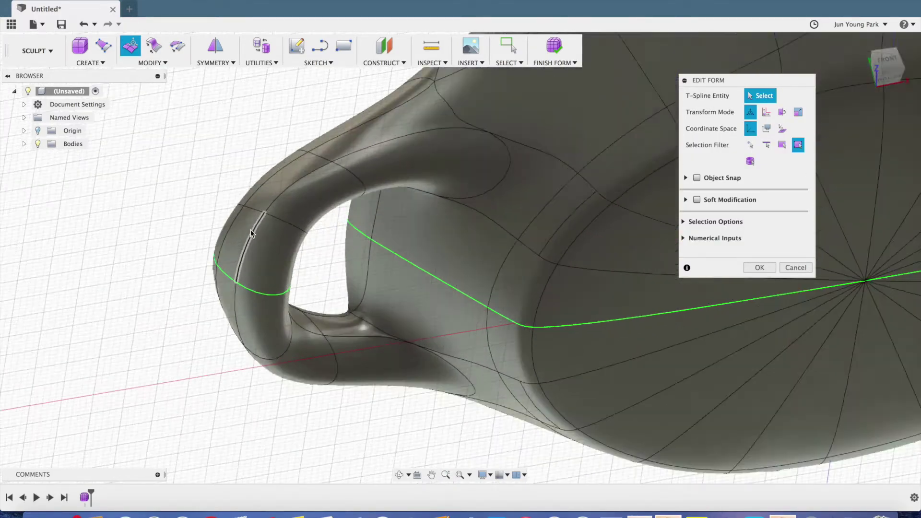
{"action": "left_click", "coordinate": [315, 195]}
{"action": "middle_click_drag", "start_coordinate": [343, 344], "coordinate": [268, 312], "text": "shift"}
{"action": "left_click_drag", "start_coordinate": [243, 315], "coordinate": [224, 379]}
{"action": "left_click_drag", "start_coordinate": [224, 320], "coordinate": [222, 294]}
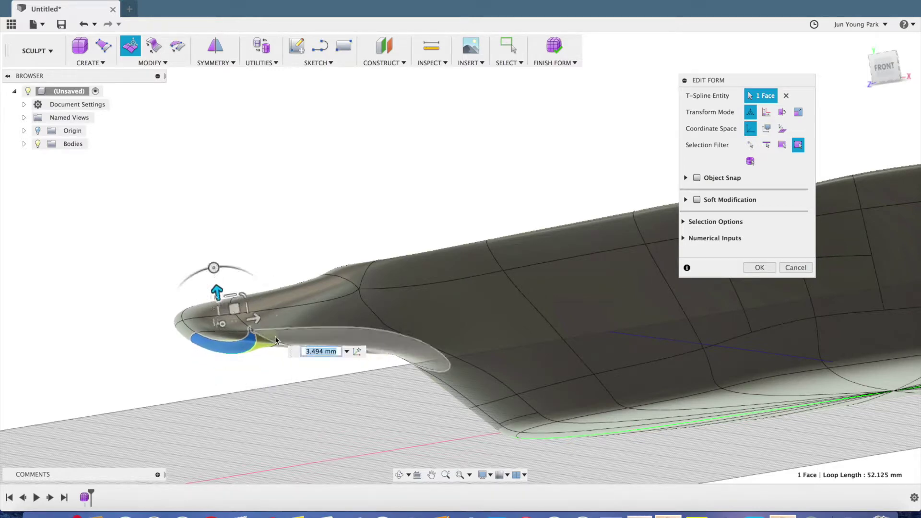
Raise the underside face where the grip joins the pan wall 1.70 mm, undoing an unwanted scaling of it first
{"action": "left_click", "coordinate": [280, 337]}
{"action": "left_click_drag", "start_coordinate": [325, 310], "coordinate": [329, 302]}
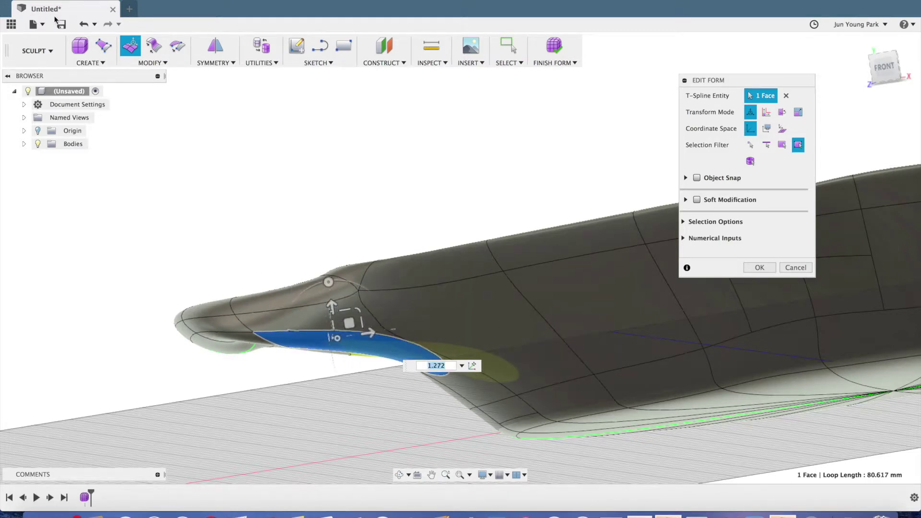
{"action": "left_click", "coordinate": [83, 24]}
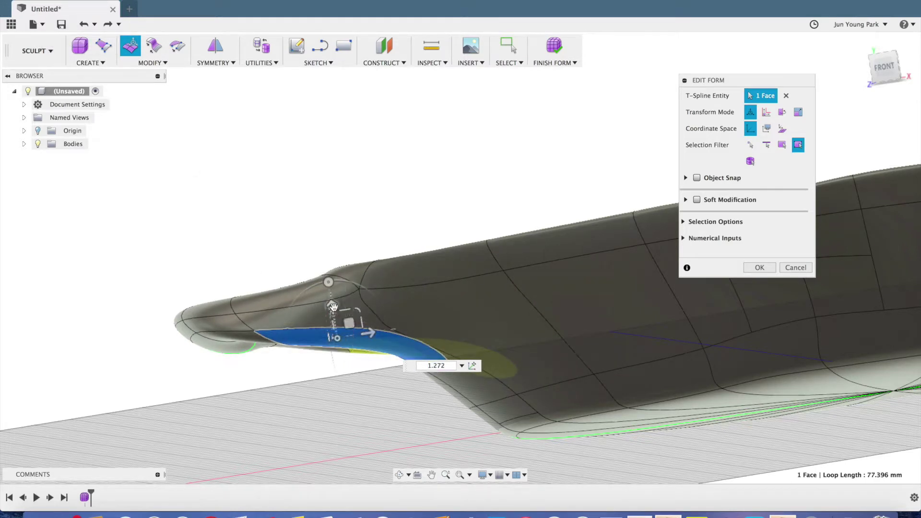
{"action": "left_click_drag", "start_coordinate": [329, 303], "coordinate": [330, 297]}
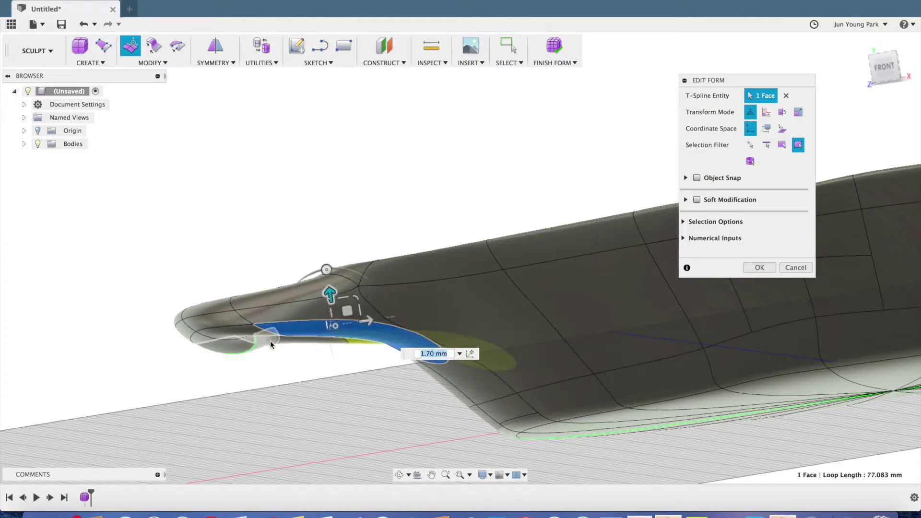
Raise the lower cross edge on the grip's symmetry line 3.295 mm and clear the selection
{"action": "scroll", "coordinate": [270, 341], "scroll_direction": "up", "scroll_amount": 5}
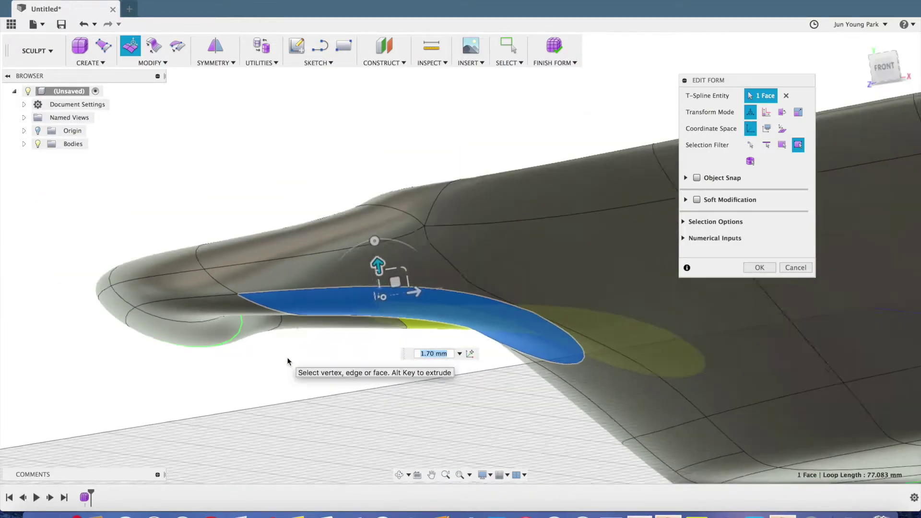
{"action": "middle_click_drag", "start_coordinate": [288, 361], "coordinate": [310, 312], "text": "shift"}
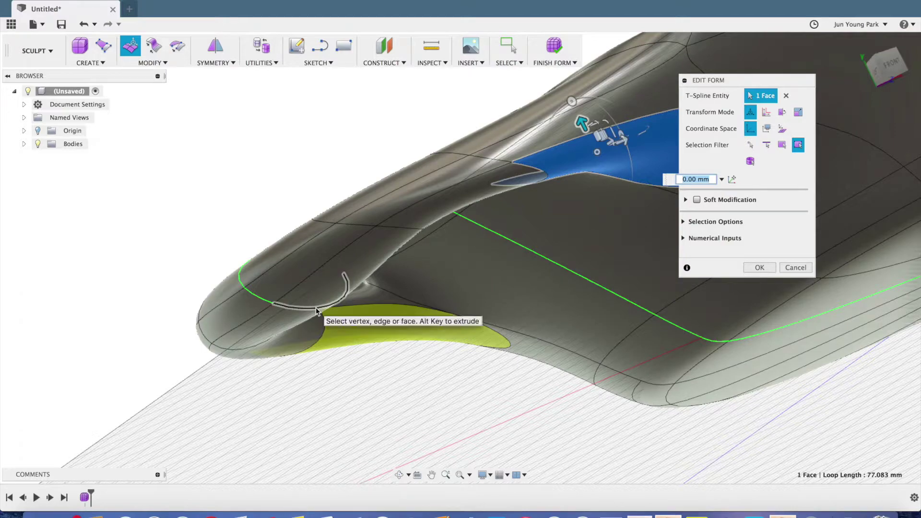
{"action": "left_click", "coordinate": [314, 307]}
{"action": "left_click_drag", "start_coordinate": [295, 261], "coordinate": [282, 226]}
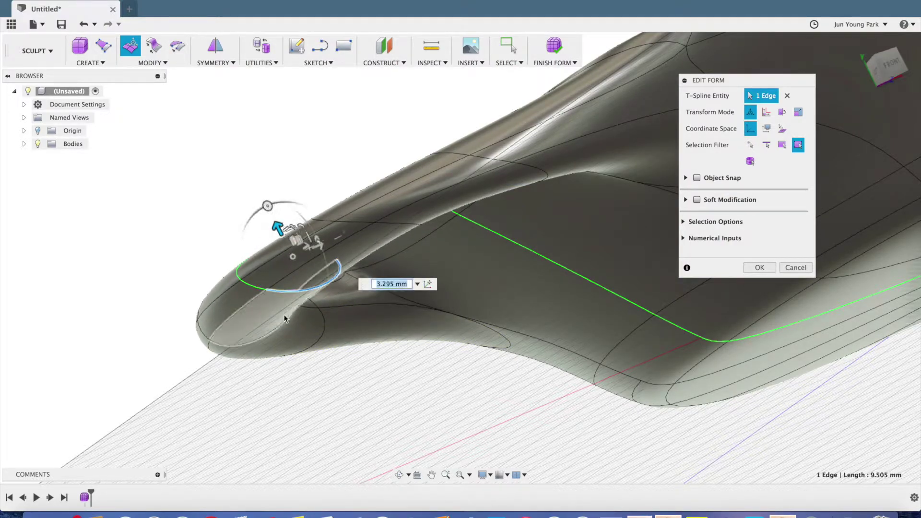
{"action": "scroll", "coordinate": [277, 339], "scroll_direction": "up", "scroll_amount": 5}
{"action": "scroll", "coordinate": [280, 354], "scroll_direction": "down", "scroll_amount": 10}
{"action": "middle_click_drag", "start_coordinate": [369, 390], "coordinate": [243, 367], "text": "shift"}
{"action": "left_click", "coordinate": [431, 424]}
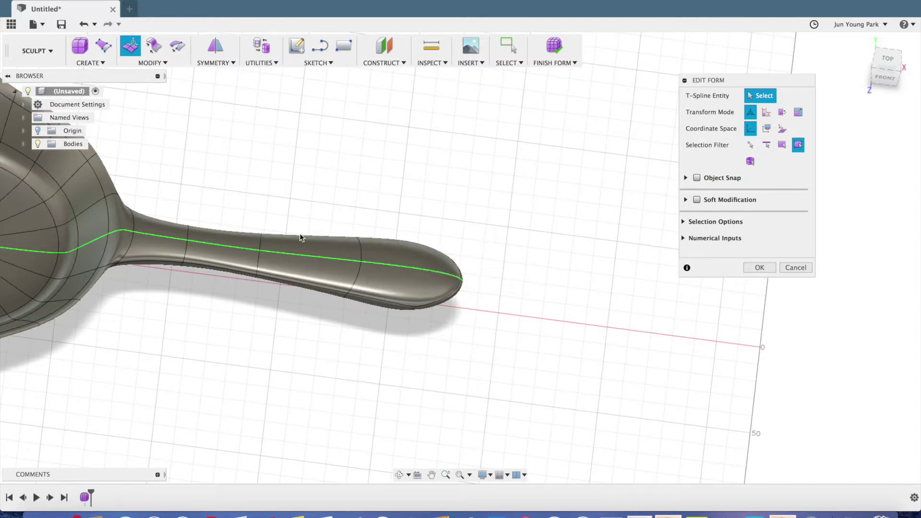
Insert edges on both sides of the handle's upper centre-line edge in its middle section, with Simple mode and insert location 0.283
{"action": "left_click", "coordinate": [885, 58]}
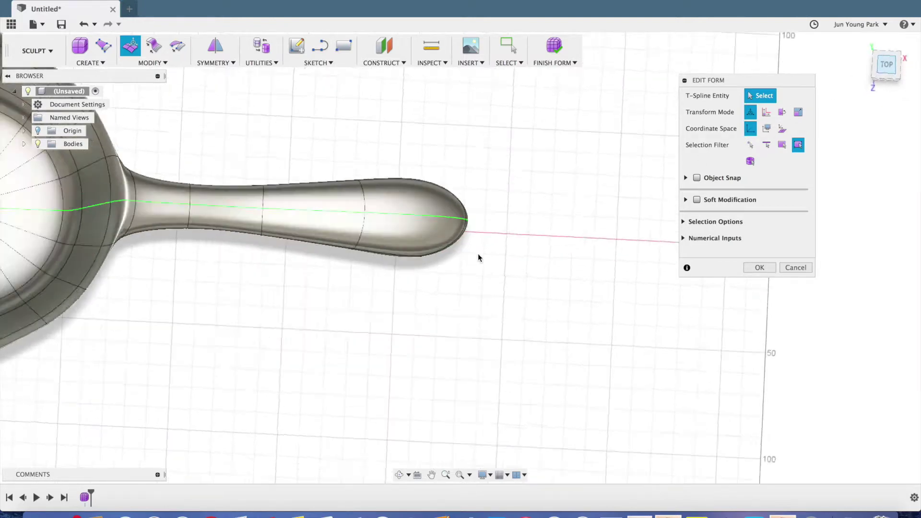
{"action": "scroll", "coordinate": [515, 246], "scroll_direction": "up", "scroll_amount": 5}
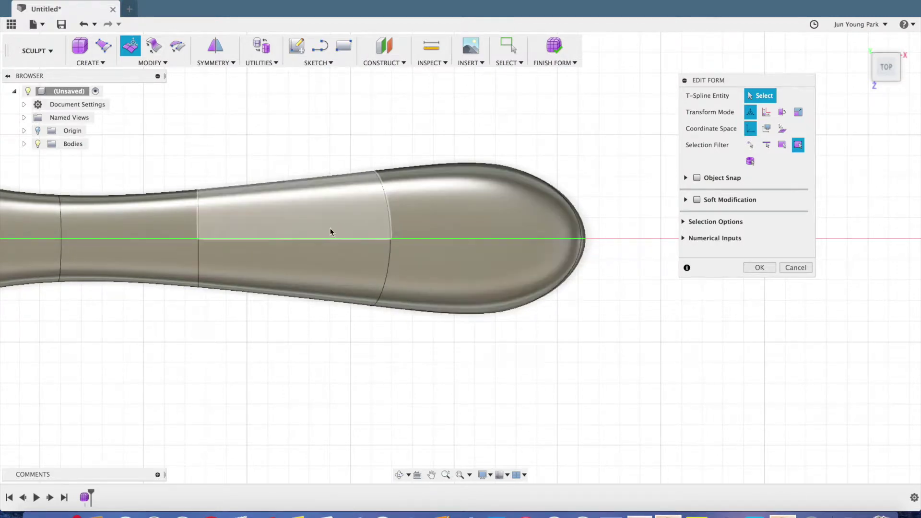
{"action": "middle_click_drag", "start_coordinate": [332, 263], "coordinate": [452, 289]}
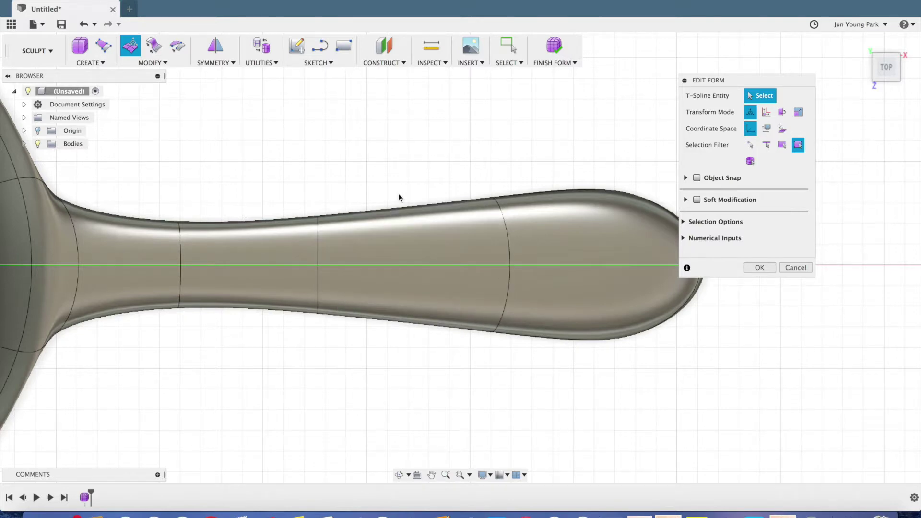
{"action": "middle_click_drag", "start_coordinate": [398, 197], "coordinate": [292, 131]}
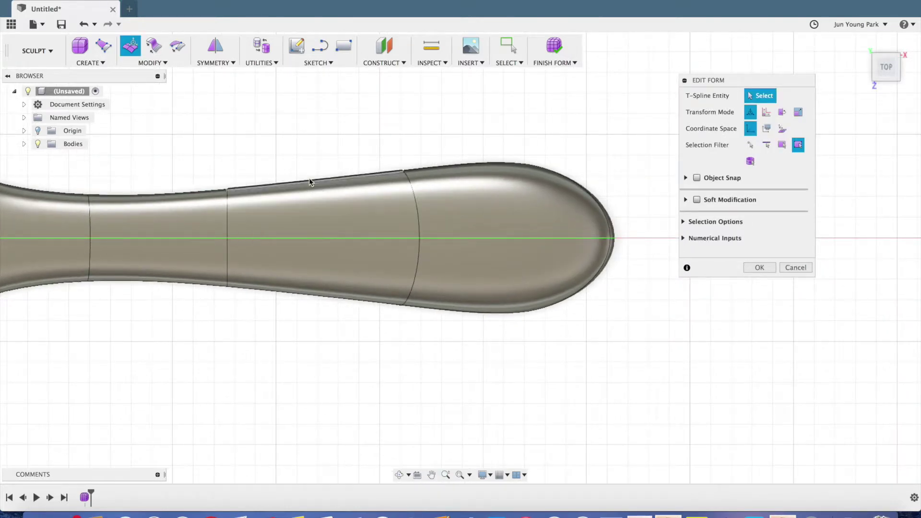
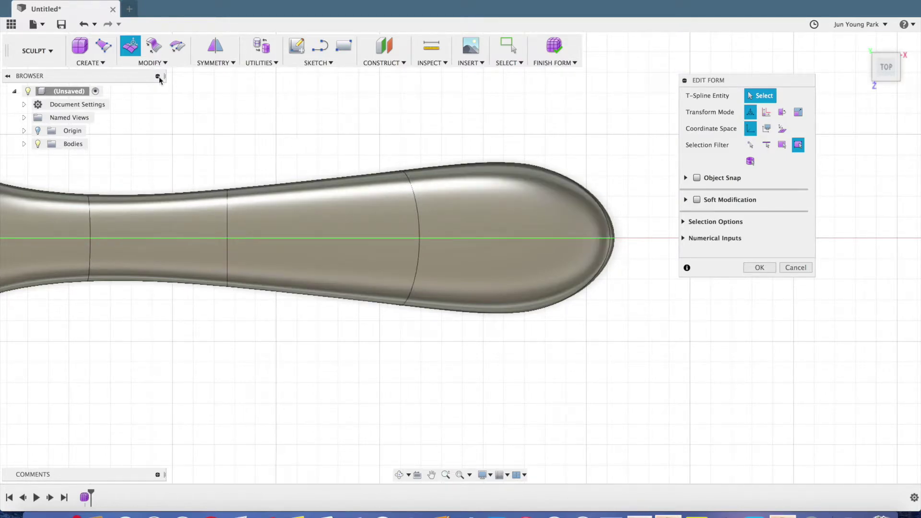
{"action": "left_click", "coordinate": [153, 63]}
{"action": "left_click", "coordinate": [144, 86]}
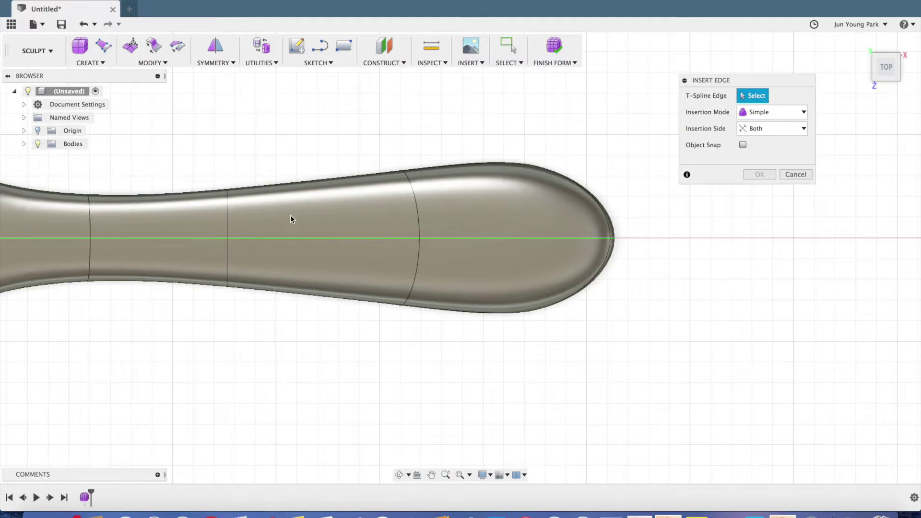
{"action": "left_click", "coordinate": [301, 238]}
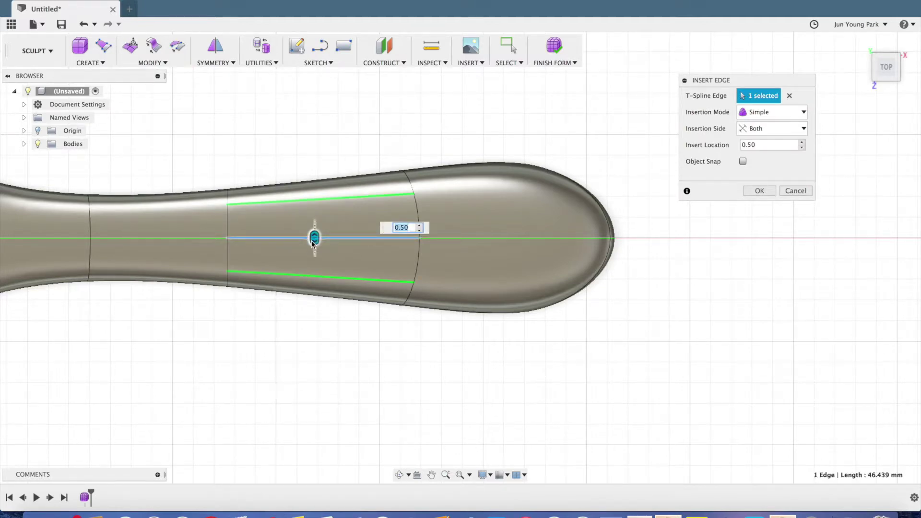
{"action": "left_click_drag", "start_coordinate": [313, 240], "coordinate": [310, 258]}
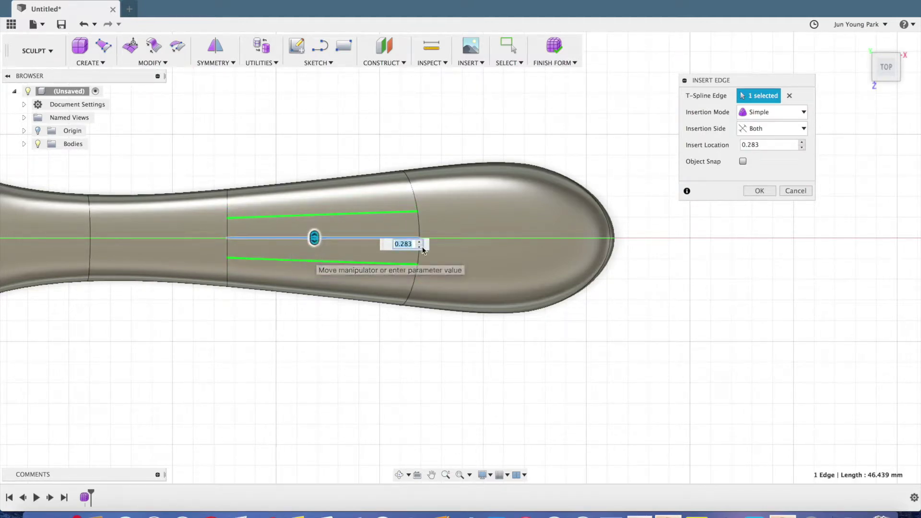
{"action": "left_click", "coordinate": [760, 190]}
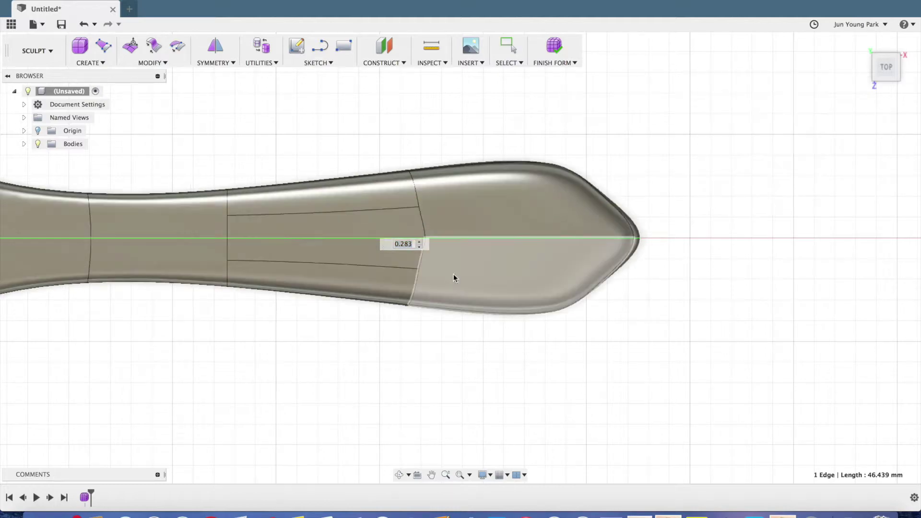
Insert edges on both sides of the matching centre-line edge on the handle's underside at insert location 0.50
{"action": "middle_click_drag", "start_coordinate": [226, 339], "coordinate": [240, 167], "text": "shift"}
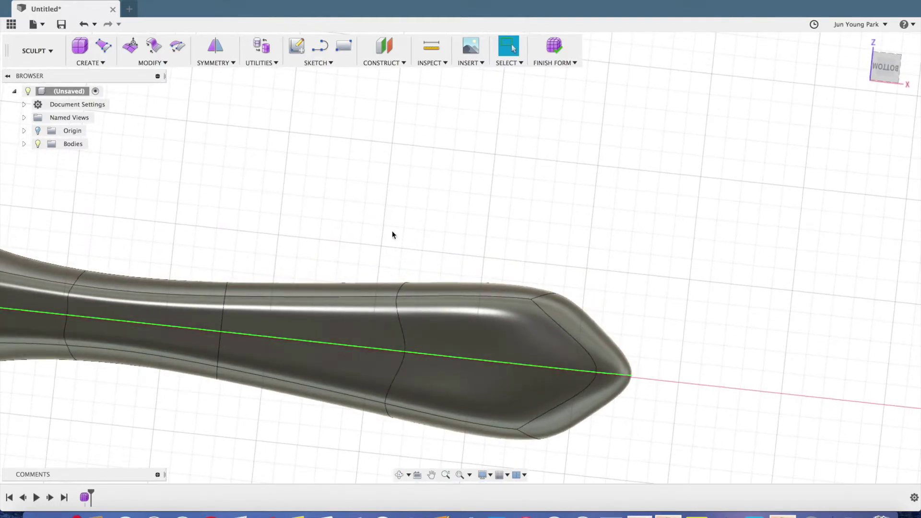
{"action": "right_click", "coordinate": [397, 138]}
{"action": "left_click", "coordinate": [398, 139]}
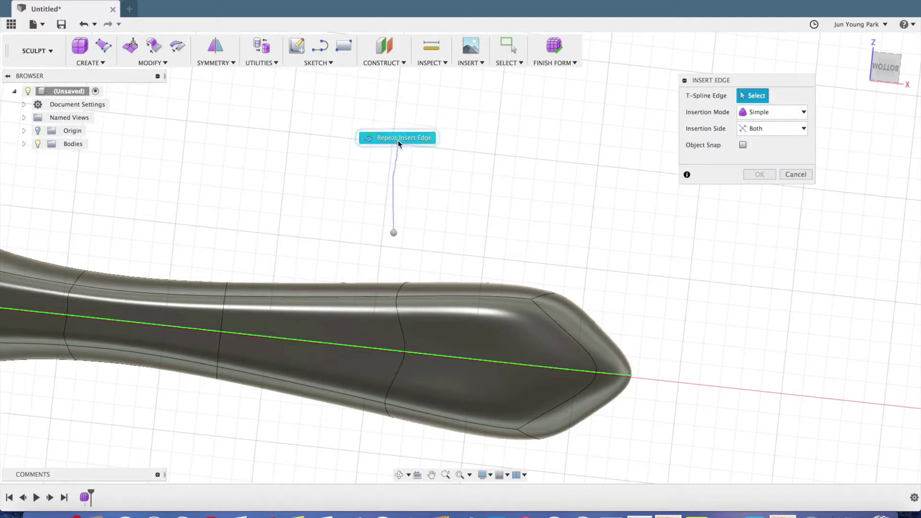
{"action": "left_click", "coordinate": [330, 349]}
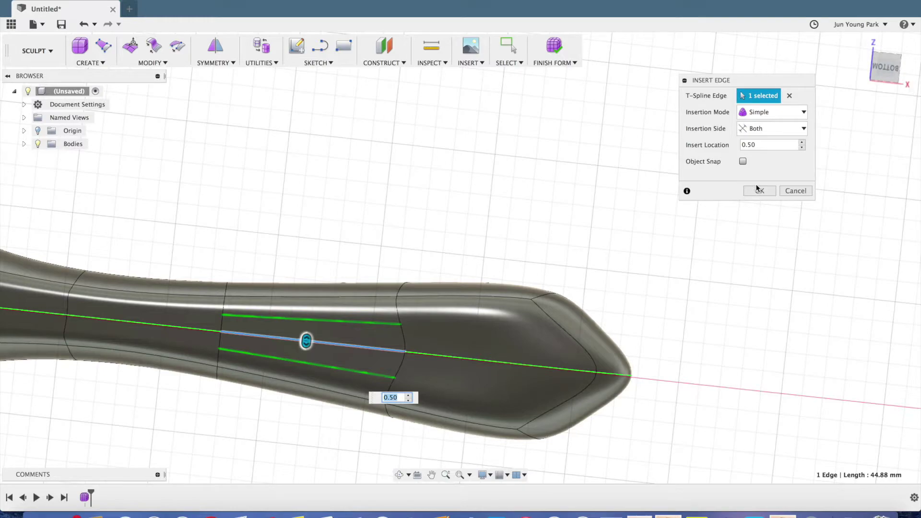
{"action": "key", "text": "Return"}
Delete the narrow faces beside the centre line on the handle's upper side and underside to open a slot
{"action": "middle_click_drag", "start_coordinate": [482, 153], "coordinate": [287, 194], "text": "shift"}
{"action": "left_click", "coordinate": [298, 217]}
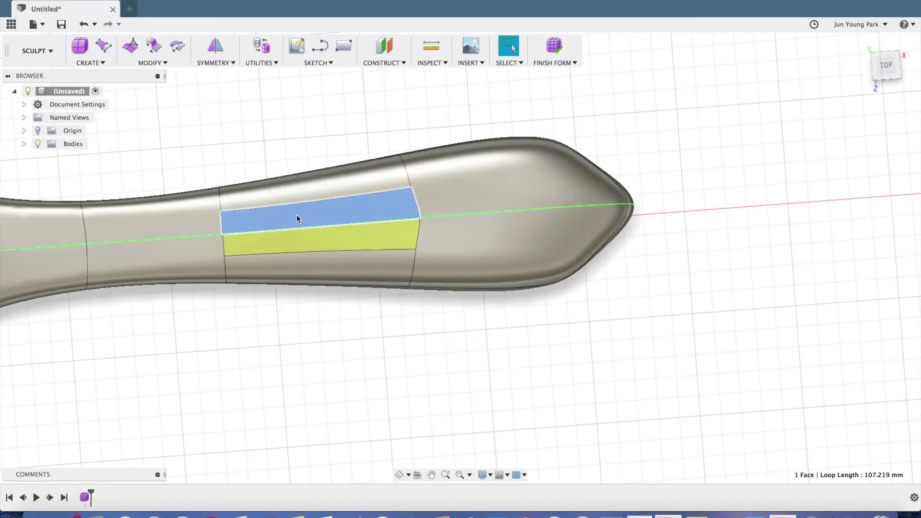
{"action": "key", "text": "Delete"}
{"action": "middle_click_drag", "start_coordinate": [332, 264], "coordinate": [329, 243], "text": "shift"}
{"action": "left_click", "coordinate": [336, 273]}
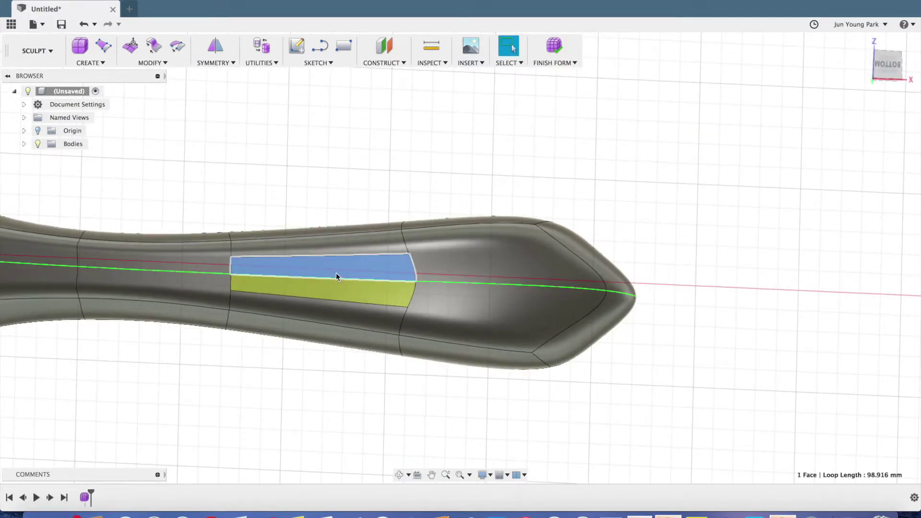
{"action": "key", "text": "Delete"}
Try to bridge the upper and lower slot openings of the handle with 3 faces
{"action": "middle_click_drag", "start_coordinate": [461, 179], "coordinate": [427, 282], "text": "shift"}
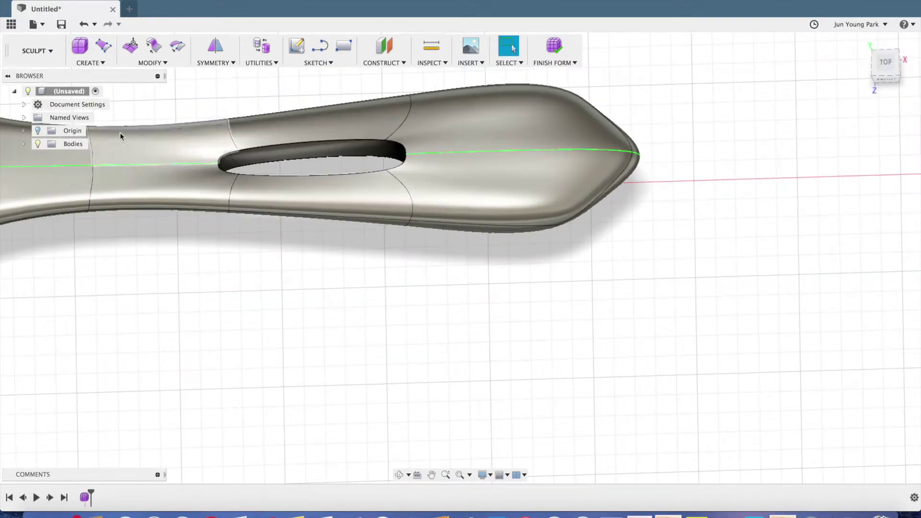
{"action": "left_click", "coordinate": [147, 63]}
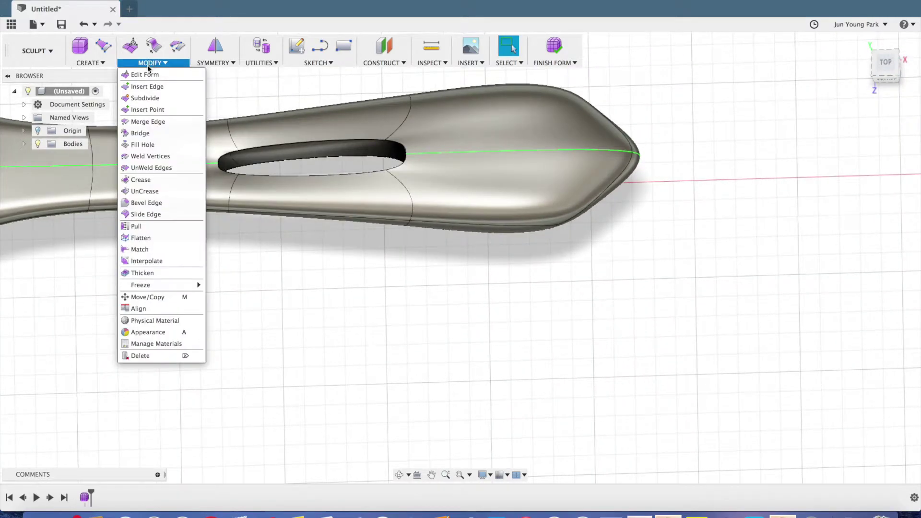
{"action": "left_click", "coordinate": [148, 133]}
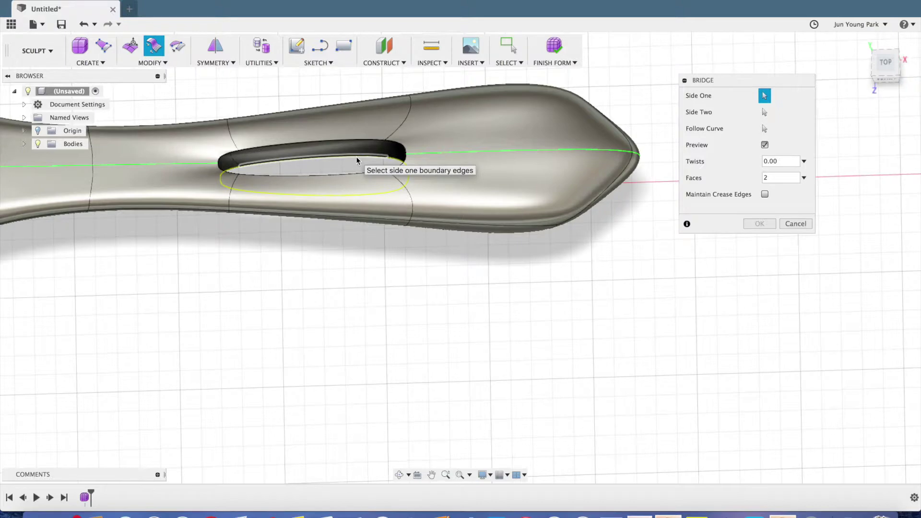
{"action": "left_click", "coordinate": [769, 115]}
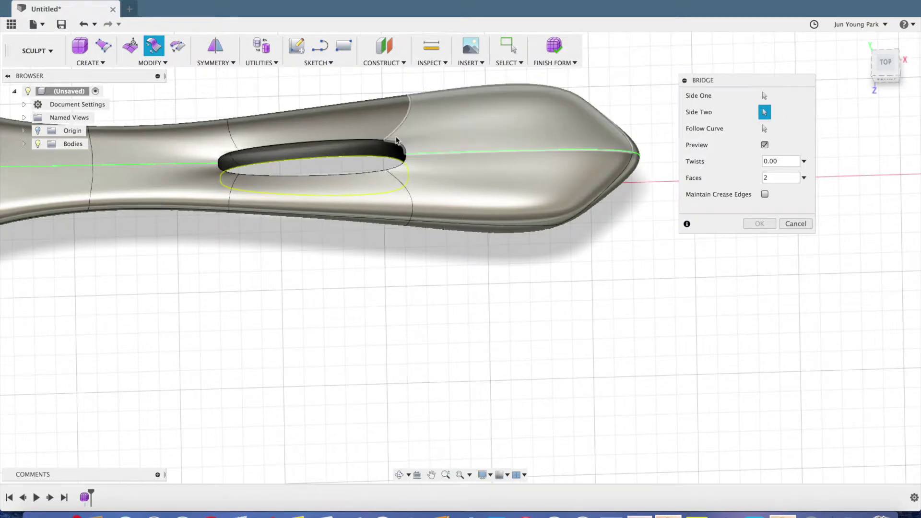
{"action": "left_click", "coordinate": [319, 142]}
{"action": "left_click", "coordinate": [319, 143]}
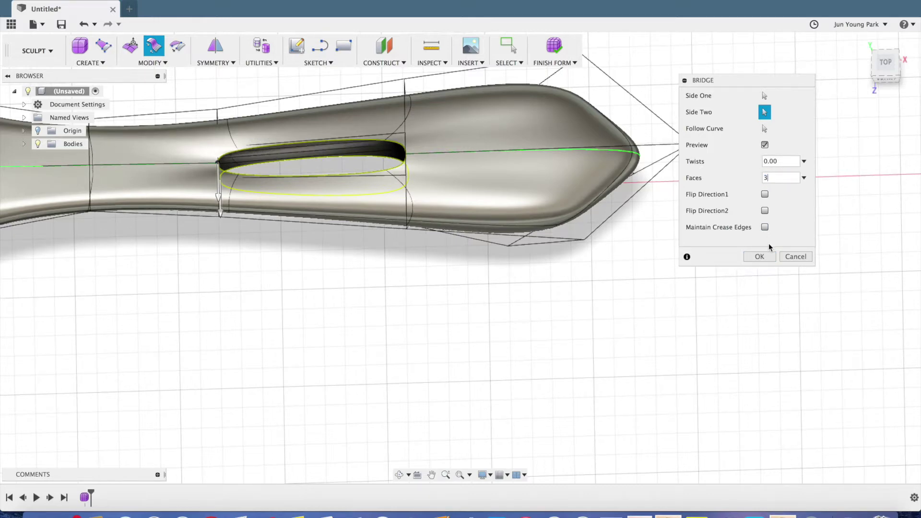
{"action": "left_click", "coordinate": [761, 257]}
{"action": "middle_click_drag", "start_coordinate": [297, 267], "coordinate": [277, 238], "text": "shift"}
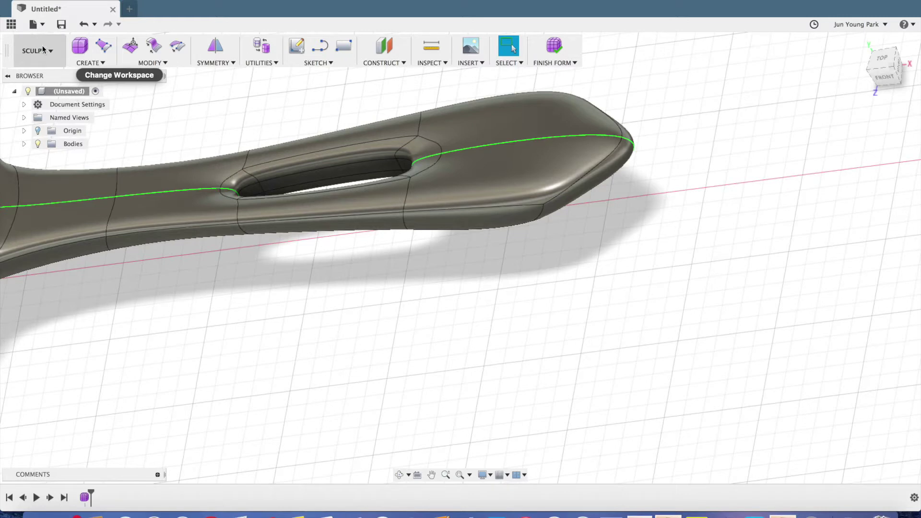
Bridge the upper and lower slot openings of the handle with 2 faces and 0 twists
{"action": "left_click", "coordinate": [151, 63]}
{"action": "left_click", "coordinate": [142, 133]}
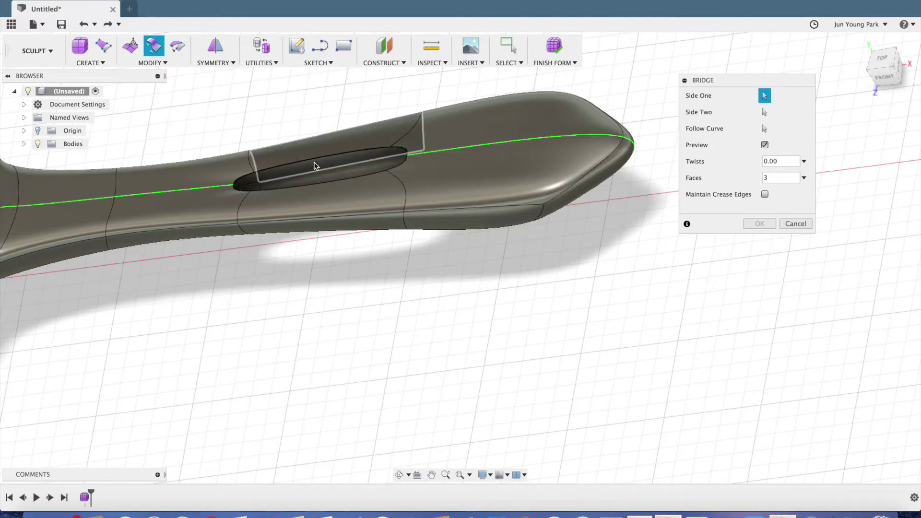
{"action": "left_click", "coordinate": [311, 164]}
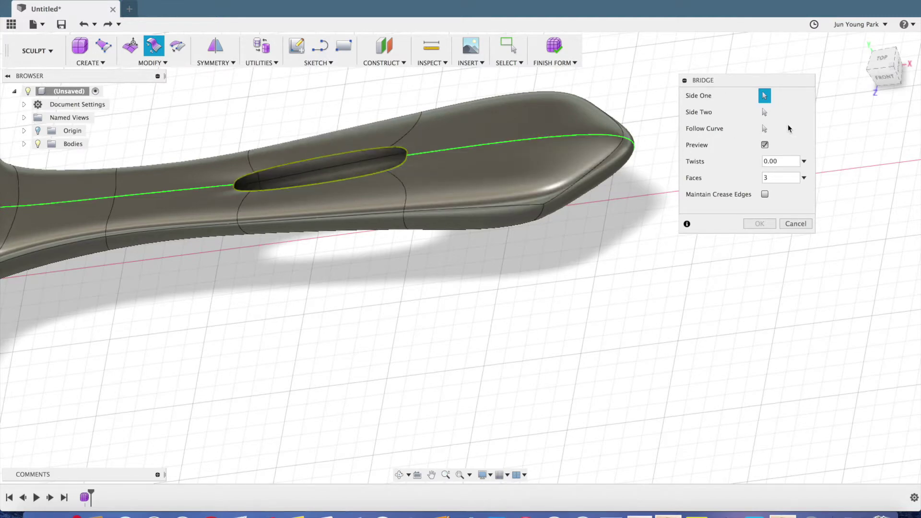
{"action": "middle_click_drag", "start_coordinate": [396, 300], "coordinate": [380, 270], "text": "shift"}
{"action": "left_click", "coordinate": [326, 170]}
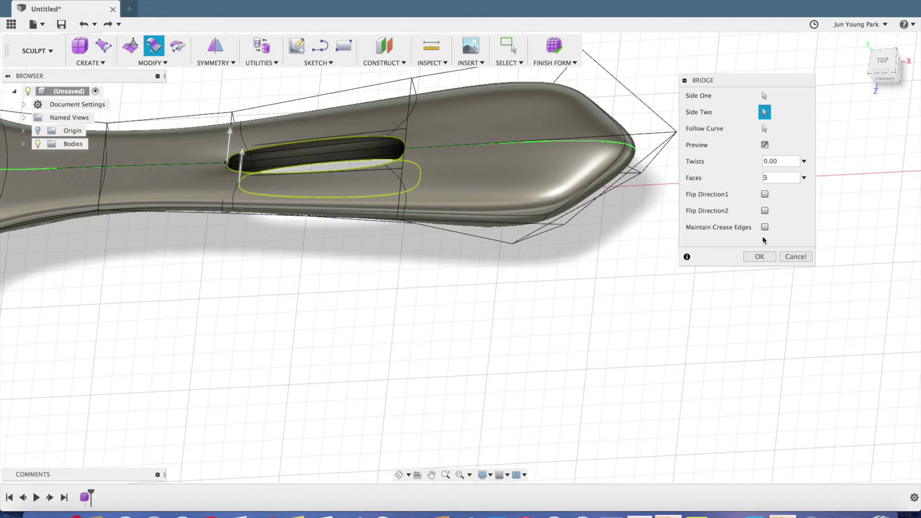
{"action": "type", "text": "2"}
{"action": "key", "text": "Return"}
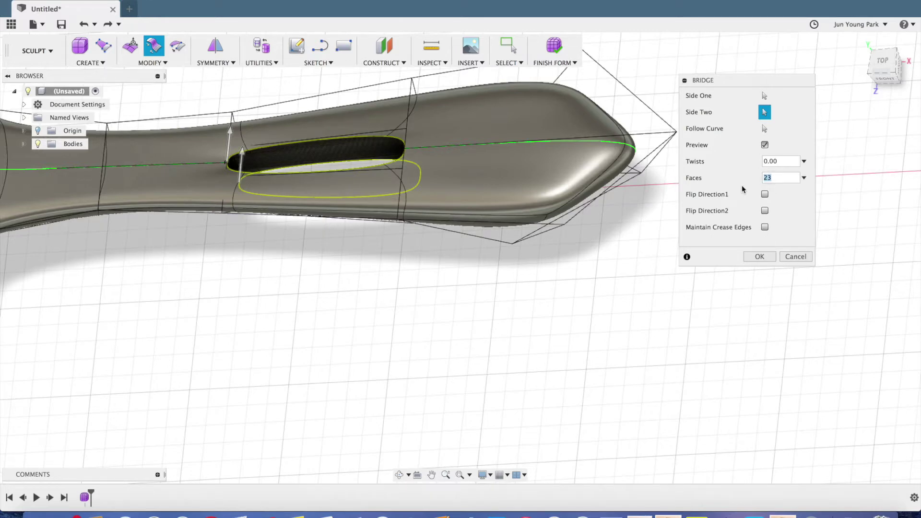
{"action": "type", "text": "2"}
{"action": "left_click", "coordinate": [760, 257]}
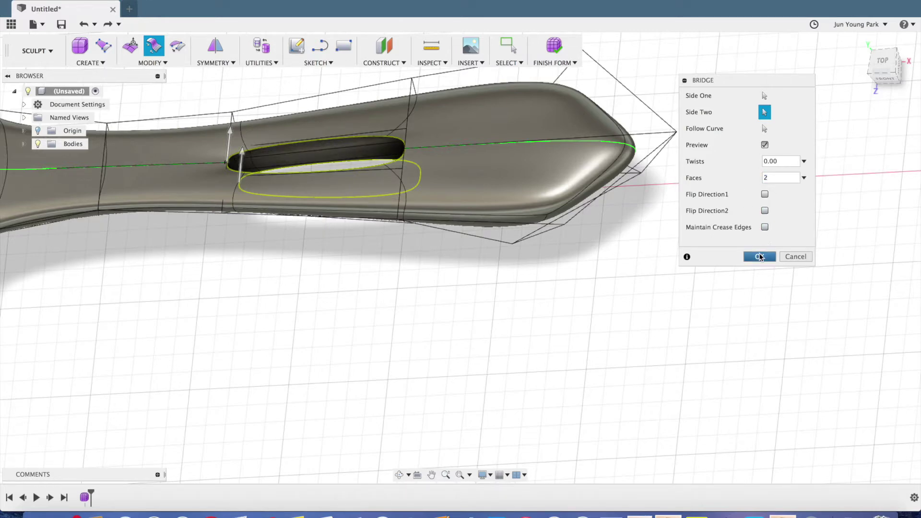
Select the inner edge loop of the handle's slot and scale it uniformly to 0.833 with Edit Form
{"action": "mouse_move", "coordinate": [307, 269]}
{"action": "middle_mouse_down", "text": "shift"}
{"action": "mouse_move", "coordinate": [318, 251]}
{"action": "mouse_move", "coordinate": [344, 273]}
{"action": "mouse_move", "coordinate": [331, 286]}
{"action": "mouse_move", "coordinate": [312, 271]}
{"action": "middle_mouse_up", "text": "shift"}
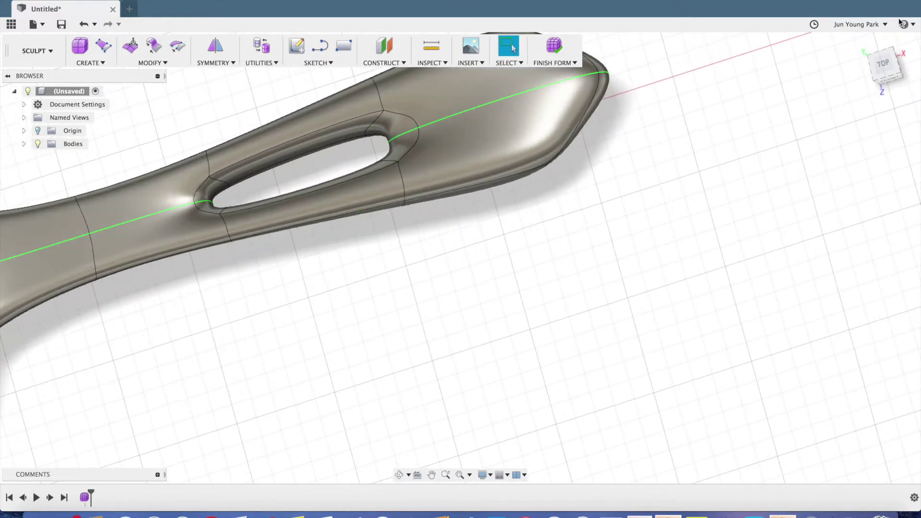
{"action": "left_click", "coordinate": [881, 62]}
{"action": "middle_click_drag", "start_coordinate": [117, 456], "coordinate": [163, 365], "text": "shift"}
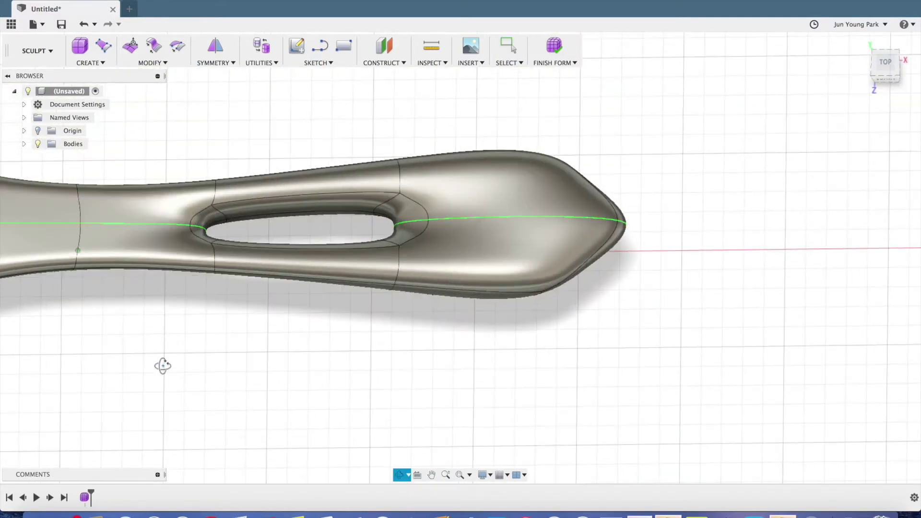
{"action": "double_click", "coordinate": [252, 217]}
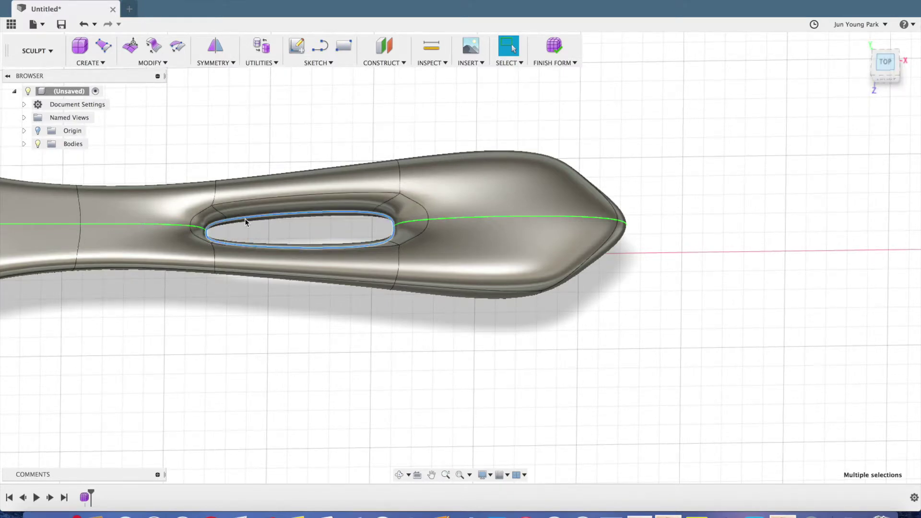
{"action": "left_click", "coordinate": [130, 45]}
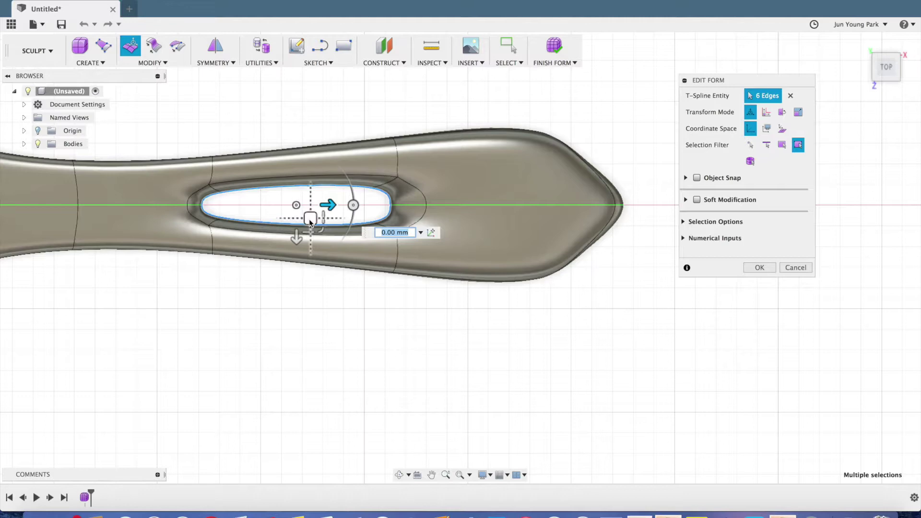
{"action": "left_click_drag", "start_coordinate": [296, 207], "coordinate": [294, 207]}
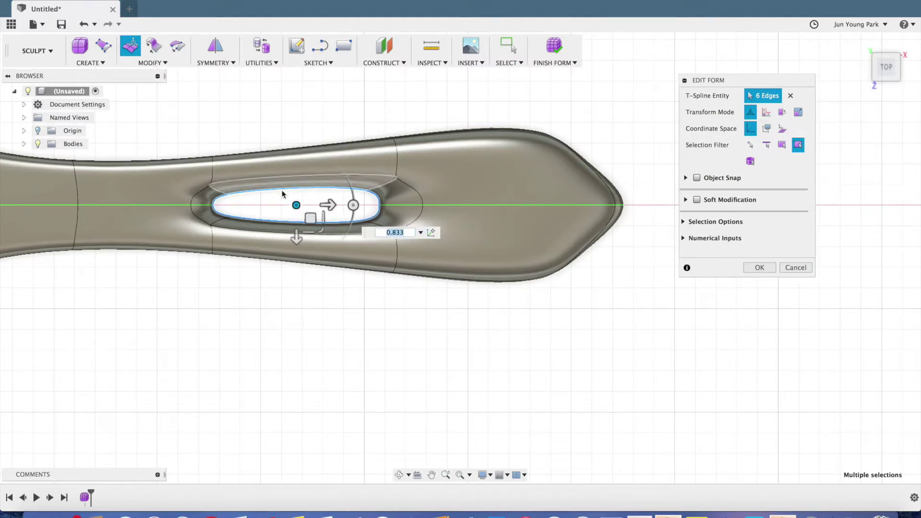
Select the short side edge at the handle end's widest corner and move it slightly inward toward the centre line
{"action": "middle_click_drag", "start_coordinate": [256, 181], "coordinate": [250, 158], "text": "shift"}
{"action": "middle_click_drag", "start_coordinate": [512, 173], "coordinate": [643, 163], "text": "shift"}
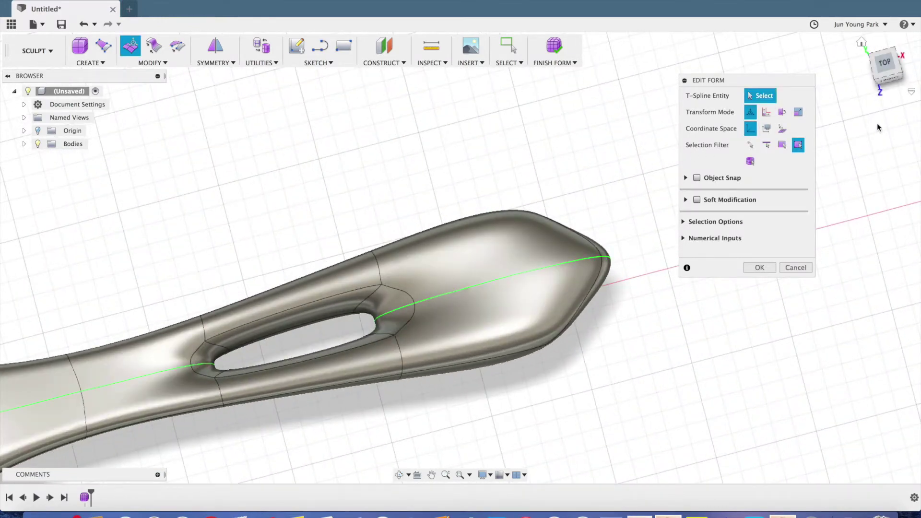
{"action": "middle_click_drag", "start_coordinate": [576, 419], "coordinate": [556, 358], "text": "shift"}
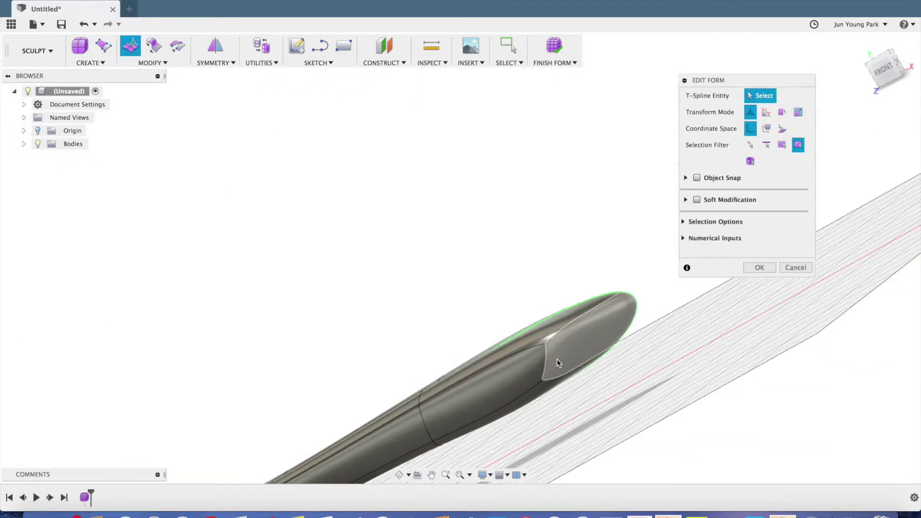
{"action": "left_click", "coordinate": [550, 359]}
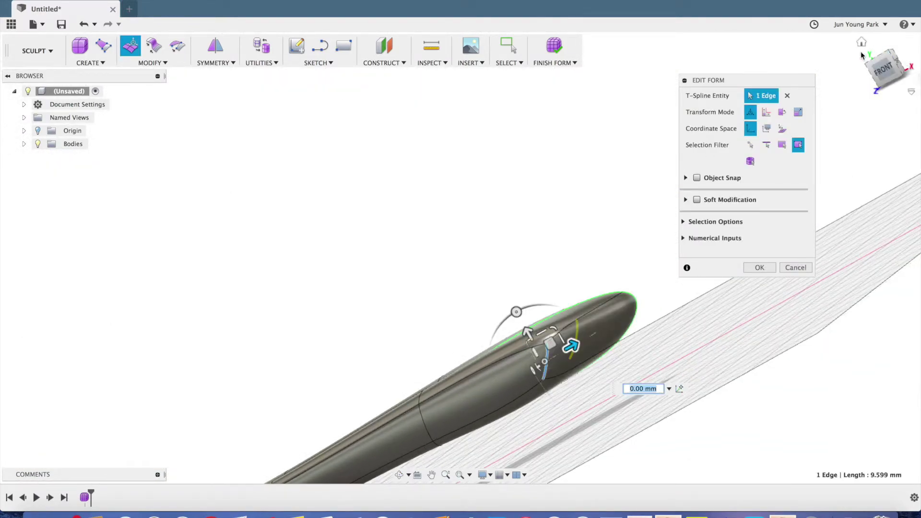
{"action": "middle_click_drag", "start_coordinate": [619, 234], "coordinate": [677, 248], "text": "shift"}
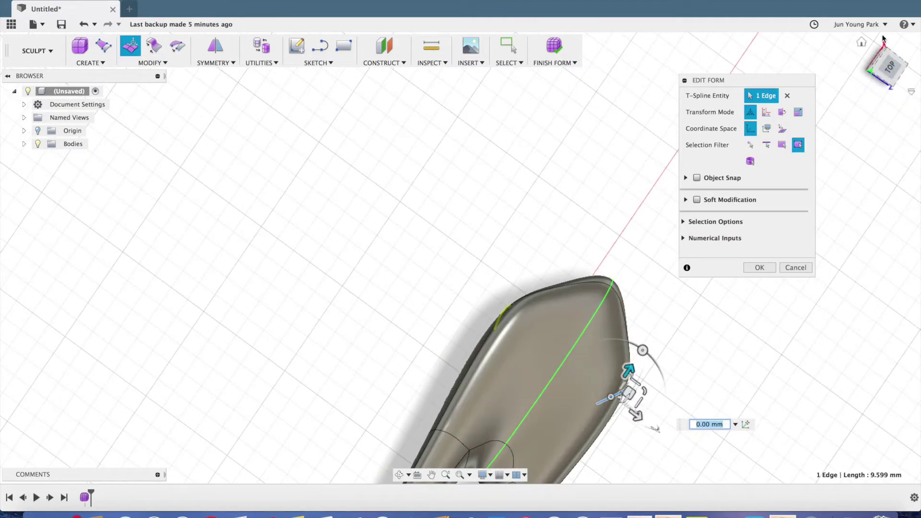
{"action": "left_click", "coordinate": [888, 66]}
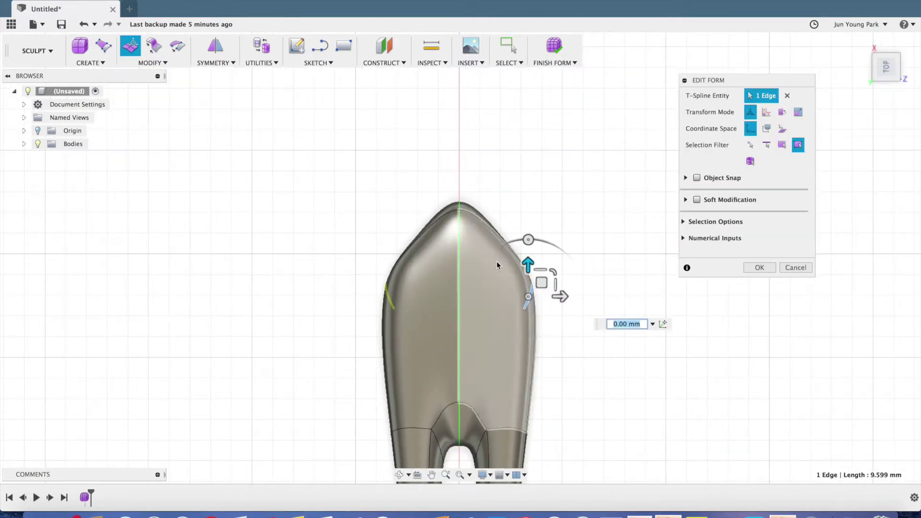
{"action": "left_click_drag", "start_coordinate": [546, 283], "coordinate": [537, 287]}
Select the short edge at the handle's pointed tip on the centre line and move it back toward the pan
{"action": "middle_click_drag", "start_coordinate": [530, 287], "coordinate": [471, 253], "text": "shift"}
{"action": "left_click", "coordinate": [438, 256]}
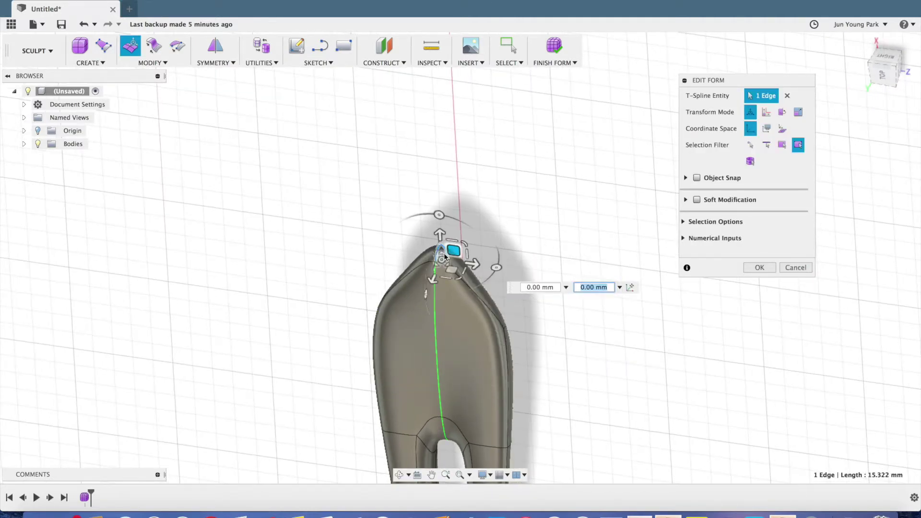
{"action": "left_click", "coordinate": [886, 81]}
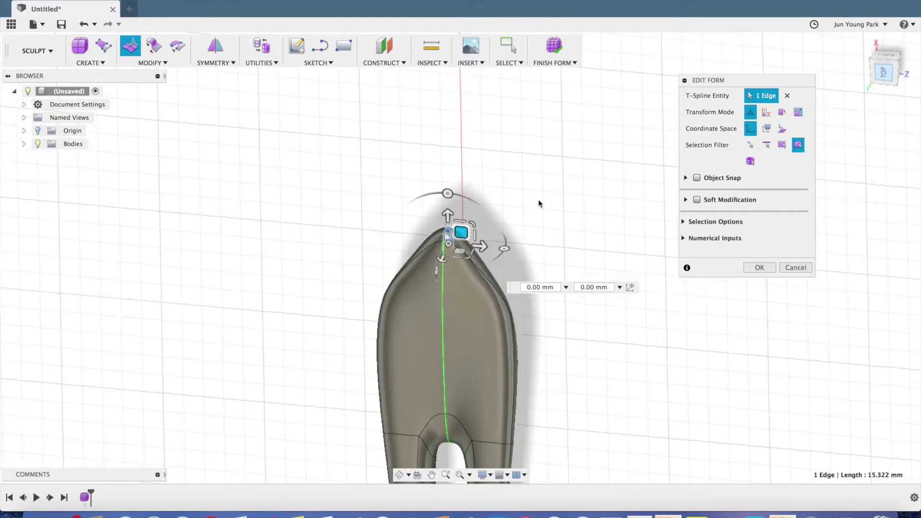
{"action": "left_click_drag", "start_coordinate": [467, 169], "coordinate": [472, 221]}
{"action": "middle_click_drag", "start_coordinate": [516, 200], "coordinate": [497, 237], "text": "shift"}
{"action": "middle_click_drag", "start_coordinate": [524, 204], "coordinate": [639, 175], "text": "shift"}
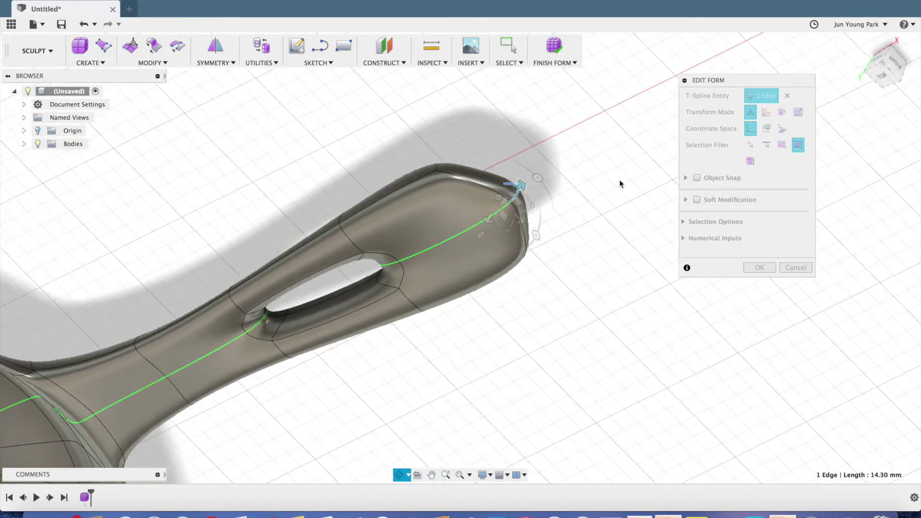
Select the handle end's side corner edge again and move it slightly outward along the handle's length toward the tip
{"action": "left_click", "coordinate": [453, 172]}
{"action": "scroll", "coordinate": [446, 168], "scroll_direction": "up", "scroll_amount": 5}
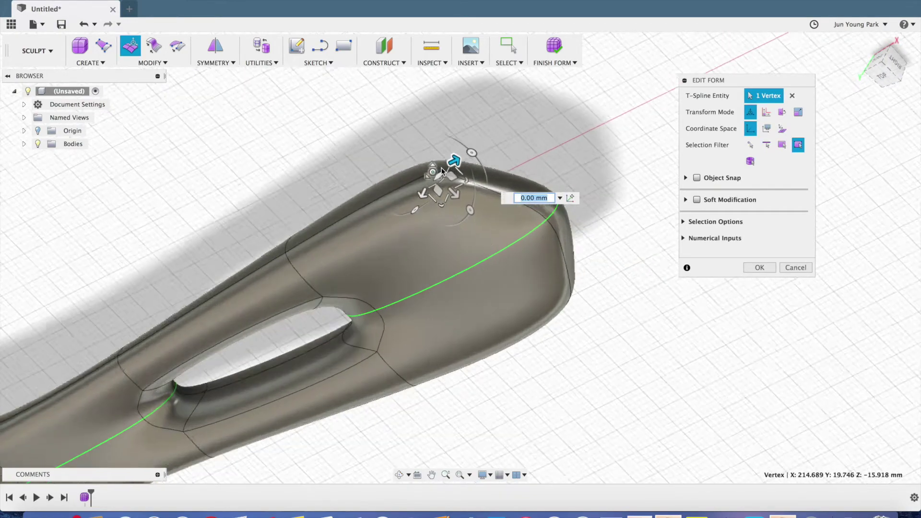
{"action": "left_click", "coordinate": [426, 161]}
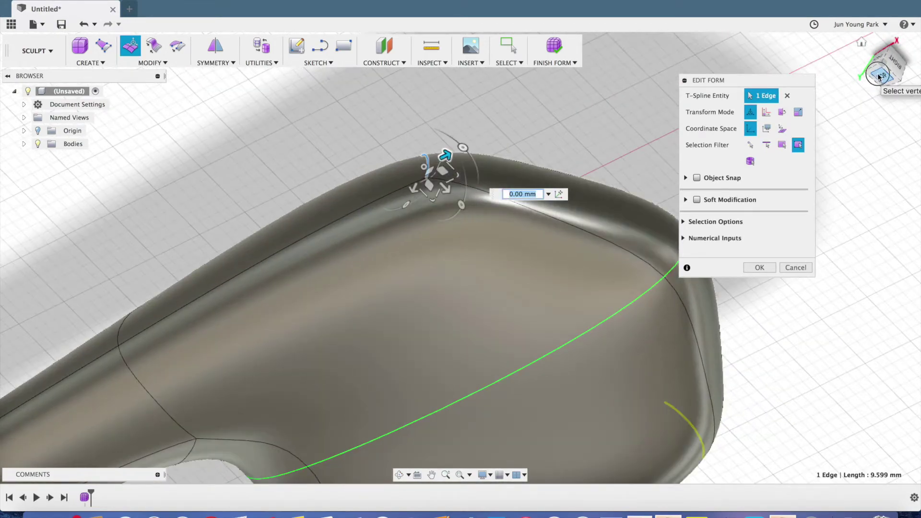
{"action": "left_click", "coordinate": [882, 73]}
{"action": "scroll", "coordinate": [603, 159], "scroll_direction": "down", "scroll_amount": 5}
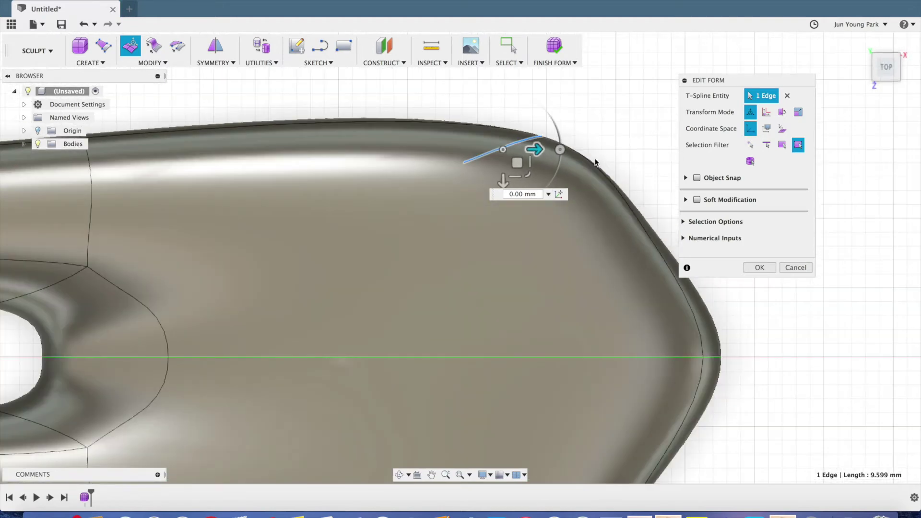
{"action": "left_click_drag", "start_coordinate": [526, 164], "coordinate": [537, 166]}
Examine the edges and faces around the handle's tip from above, from the end and from the side
{"action": "middle_click_drag", "start_coordinate": [654, 118], "coordinate": [474, 82]}
{"action": "left_click", "coordinate": [446, 325], "text": "shift"}
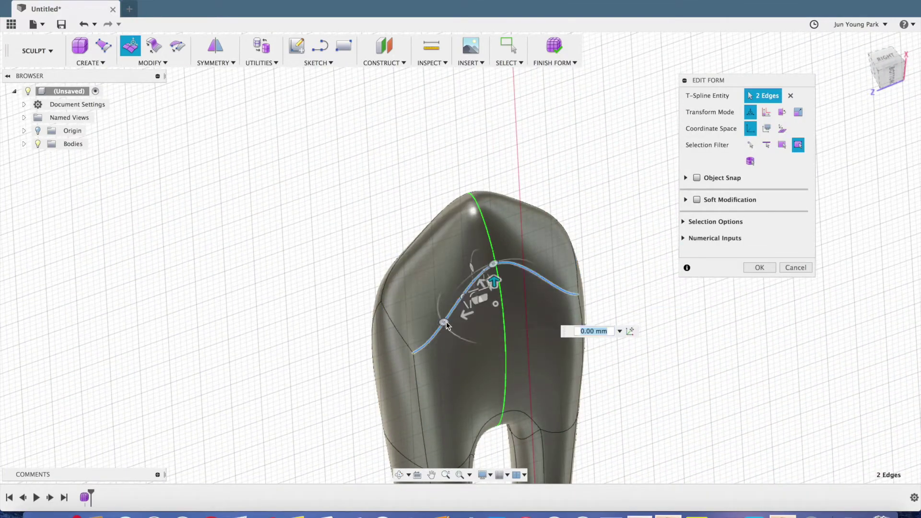
{"action": "middle_click_drag", "start_coordinate": [629, 202], "coordinate": [676, 239], "text": "shift"}
{"action": "left_click", "coordinate": [882, 70]}
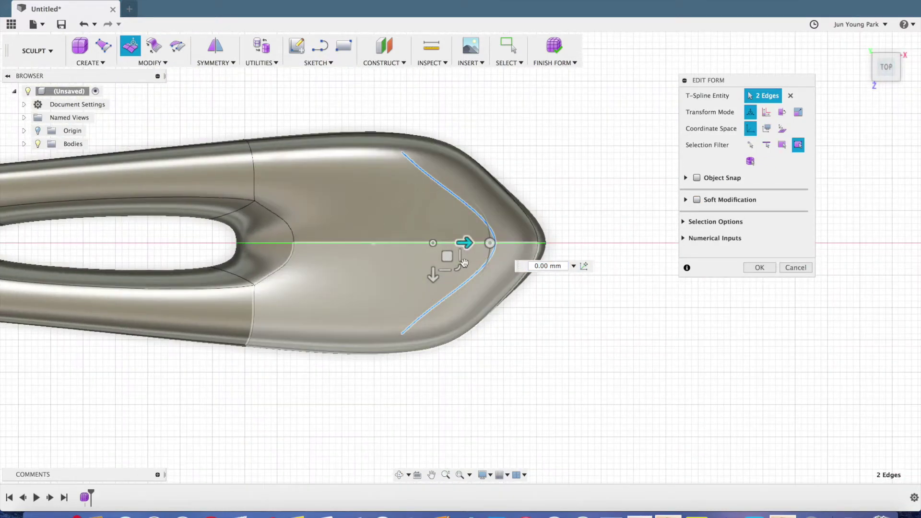
{"action": "middle_click_drag", "start_coordinate": [446, 249], "coordinate": [433, 194], "text": "shift"}
{"action": "left_click", "coordinate": [405, 211]}
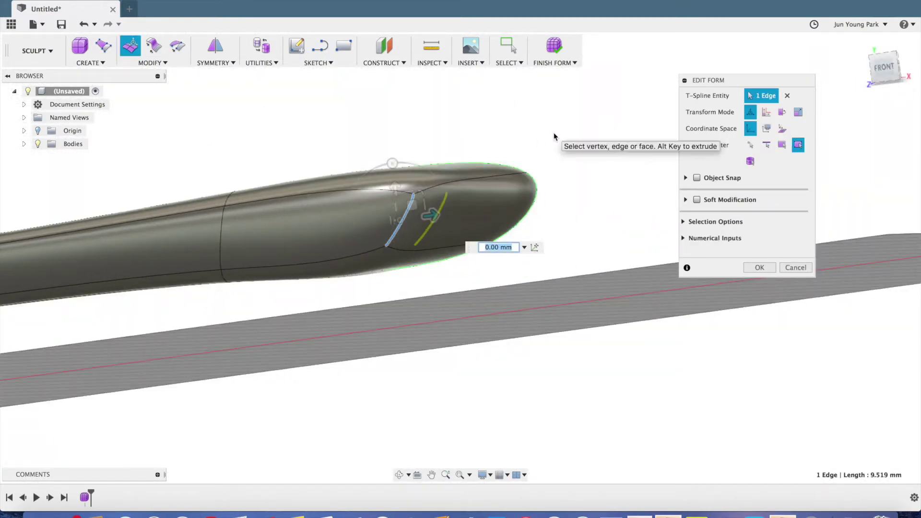
{"action": "left_click", "coordinate": [373, 258]}
{"action": "middle_click_drag", "start_coordinate": [373, 257], "coordinate": [407, 305], "text": "shift"}
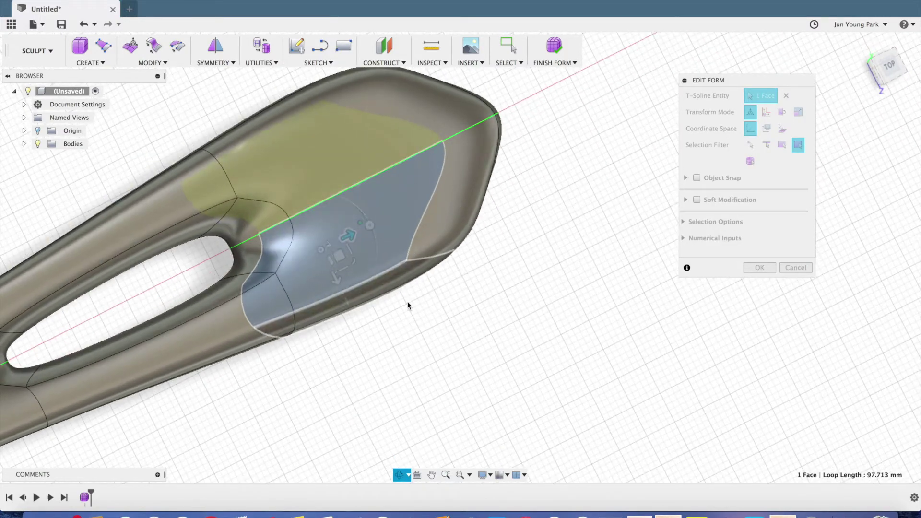
{"action": "left_click", "coordinate": [889, 65]}
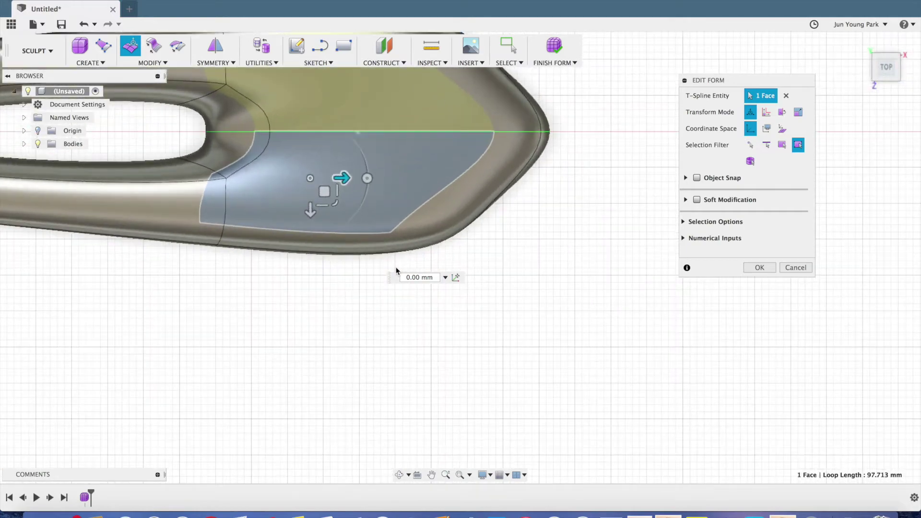
{"action": "scroll", "coordinate": [392, 266], "scroll_direction": "down", "scroll_amount": 6}
Clear the selection, accept the Edit Form changes and finish the form to return to the Model workspace
{"action": "left_click", "coordinate": [450, 146]}
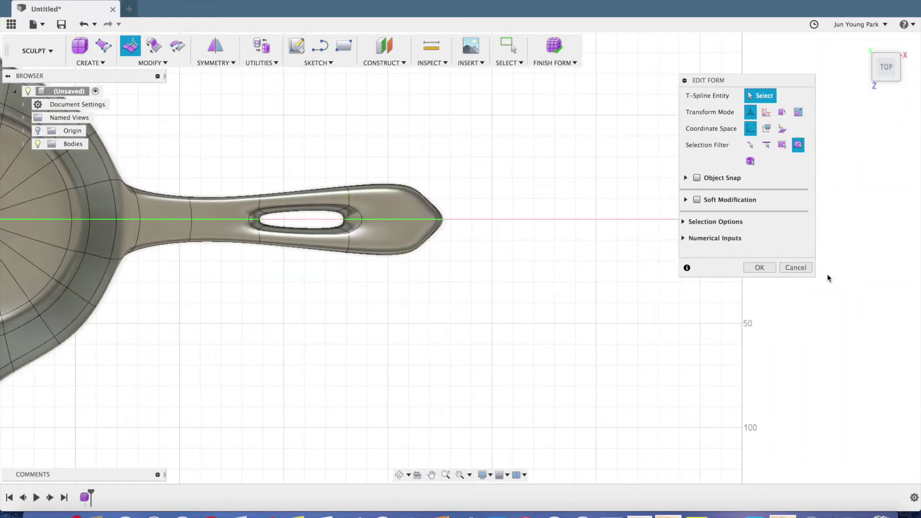
{"action": "left_click", "coordinate": [749, 267]}
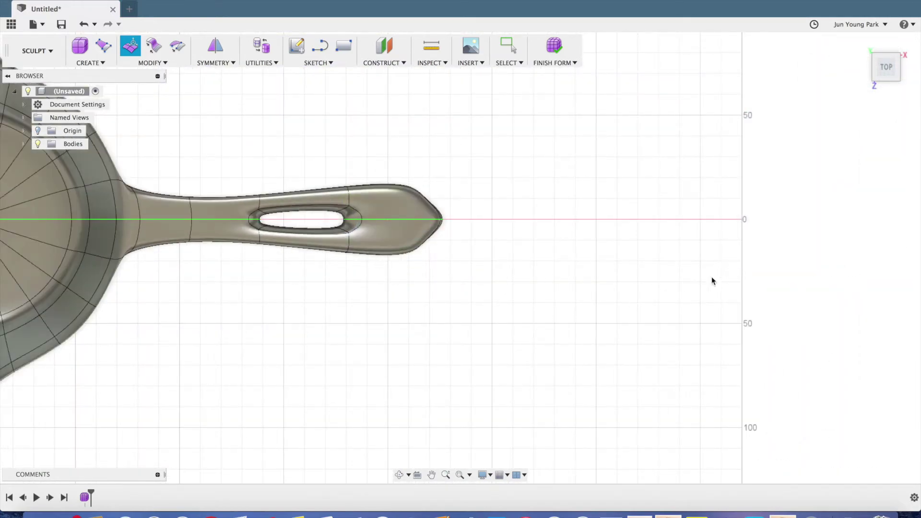
{"action": "middle_click_drag", "start_coordinate": [493, 277], "coordinate": [777, 316]}
{"action": "middle_click_drag", "start_coordinate": [634, 356], "coordinate": [679, 345], "text": "shift"}
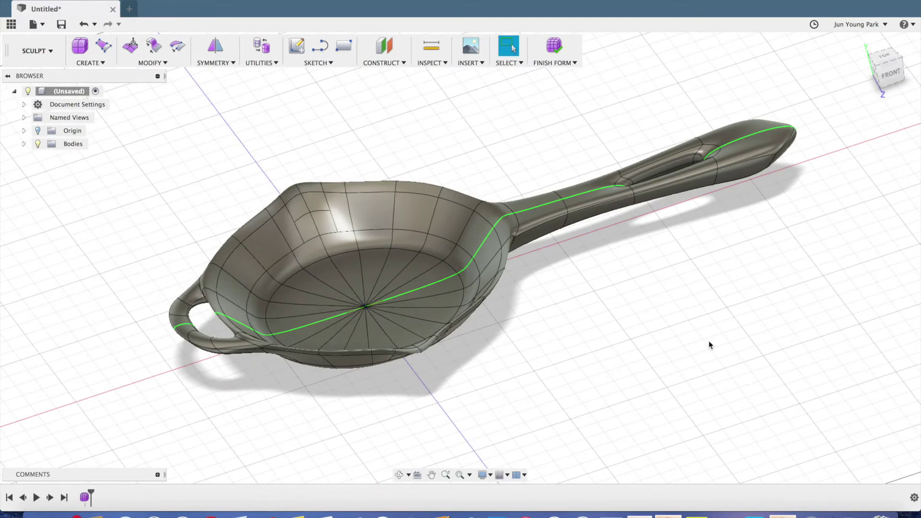
{"action": "left_click", "coordinate": [554, 46]}
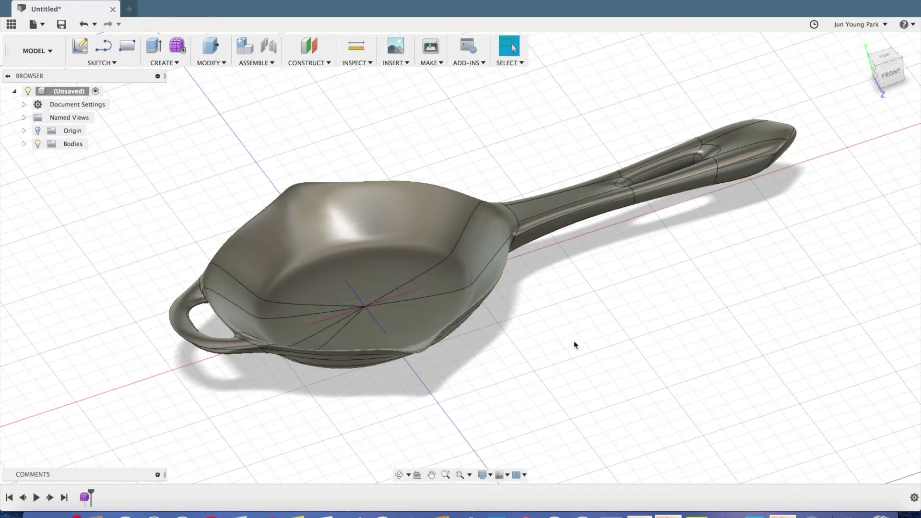
Switch to the Render workspace and inspect the whole pan from several angles, starting again from the home view
{"action": "scroll", "coordinate": [95, 317], "scroll_direction": "up", "scroll_amount": 3}
{"action": "middle_click_drag", "start_coordinate": [363, 383], "coordinate": [364, 406], "text": "shift"}
{"action": "middle_click_drag", "start_coordinate": [789, 122], "coordinate": [176, 113], "text": "shift"}
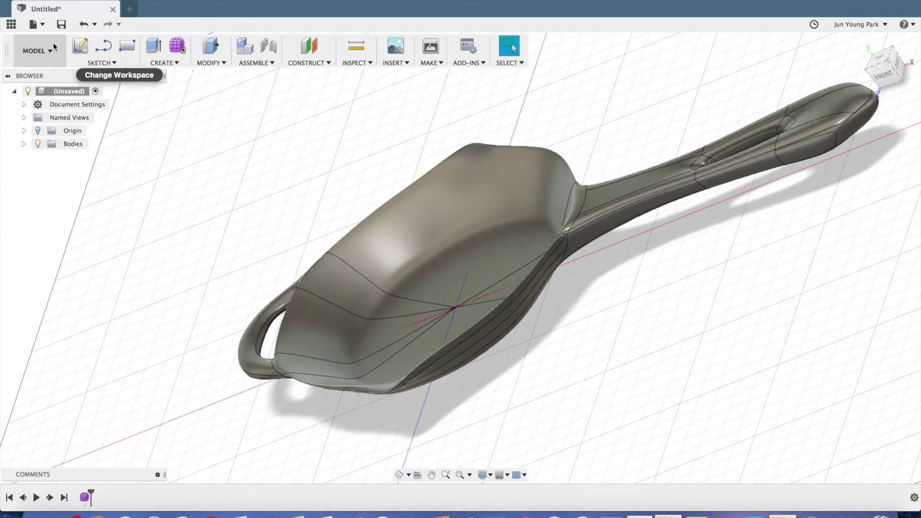
{"action": "left_click", "coordinate": [36, 51]}
{"action": "left_click", "coordinate": [48, 134]}
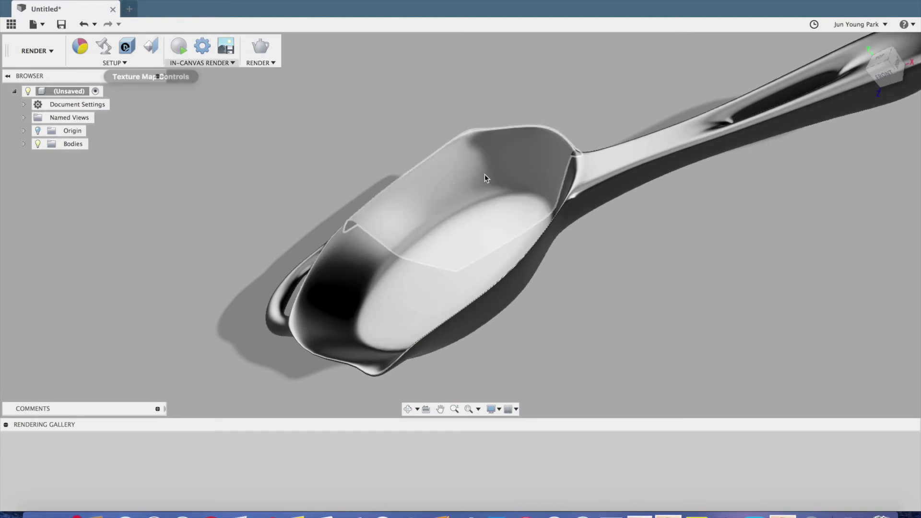
{"action": "middle_click_drag", "start_coordinate": [390, 201], "coordinate": [669, 252], "text": "shift"}
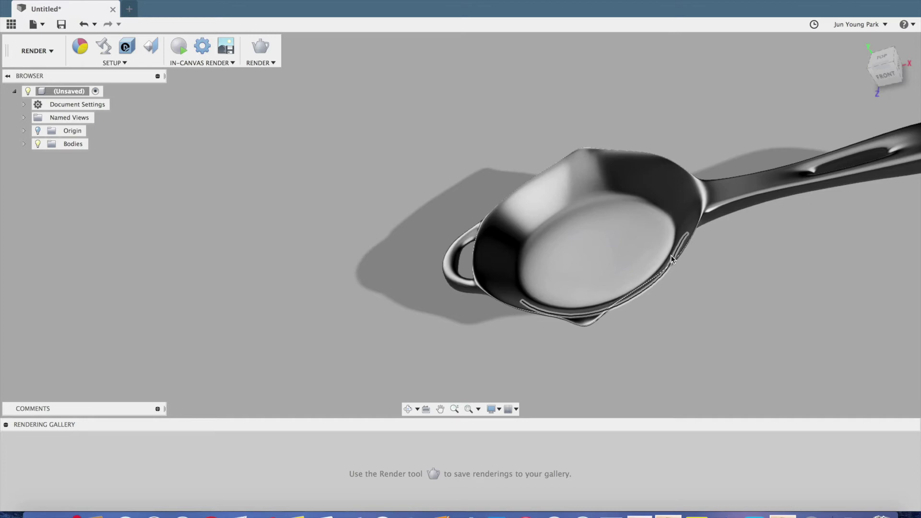
{"action": "middle_click_drag", "start_coordinate": [737, 263], "coordinate": [534, 305], "text": "shift"}
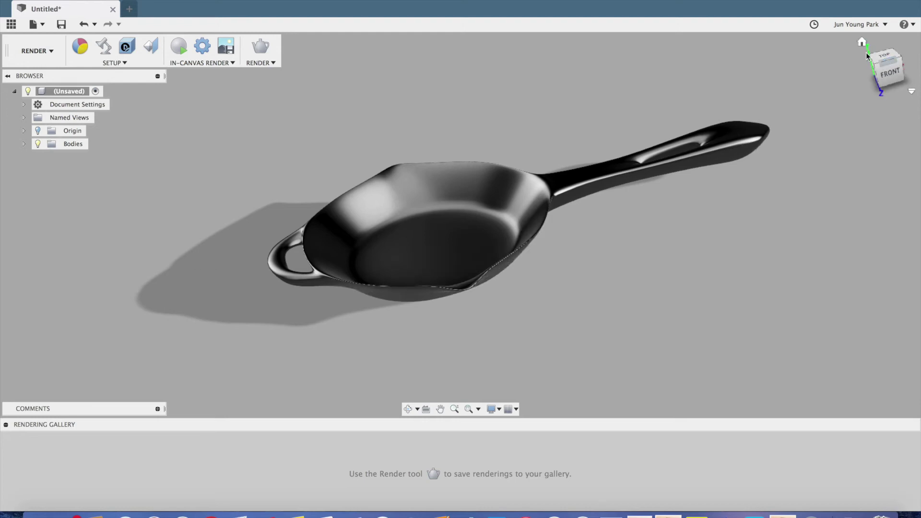
{"action": "left_click", "coordinate": [864, 44]}
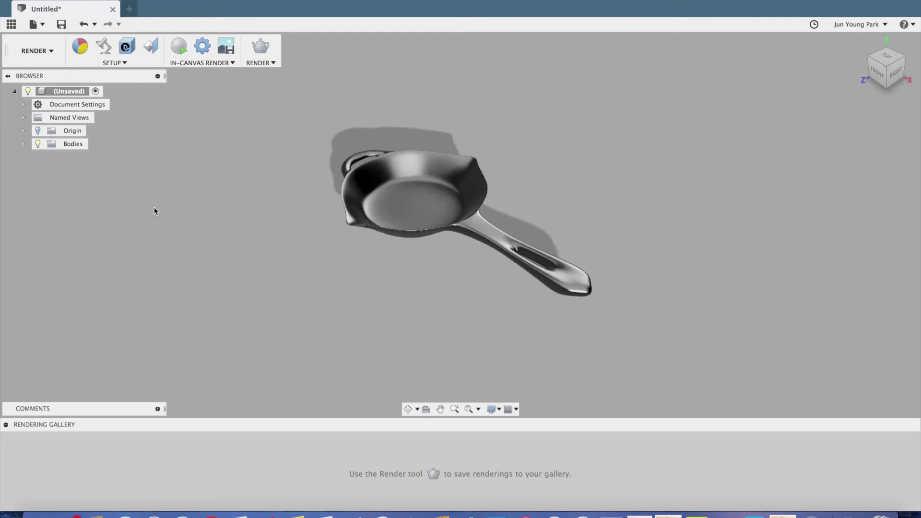
{"action": "middle_click_drag", "start_coordinate": [261, 258], "coordinate": [253, 247], "text": "shift"}
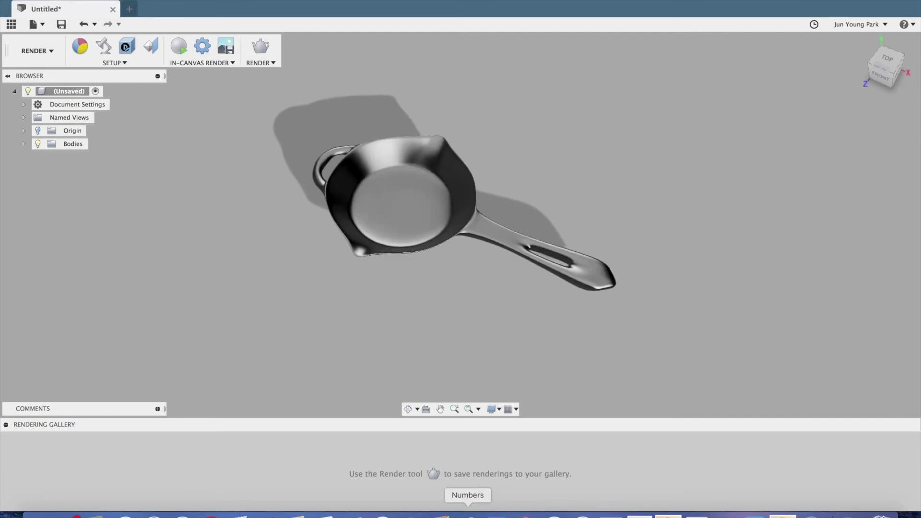
Quit QuickTime Player and save the screen recording as "베틀그라운드 프라이펜" in the Downloads folder
{"action": "left_click", "coordinate": [811, 515]}
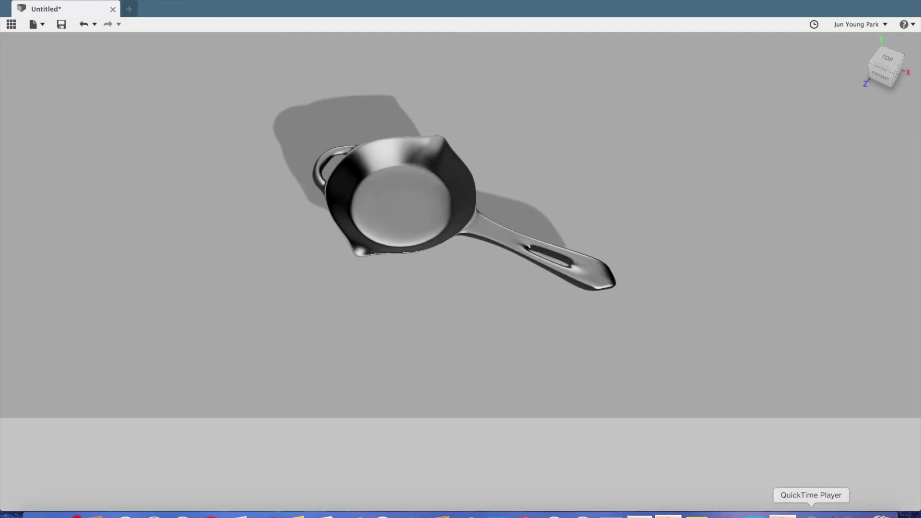
{"action": "right_click", "coordinate": [811, 514]}
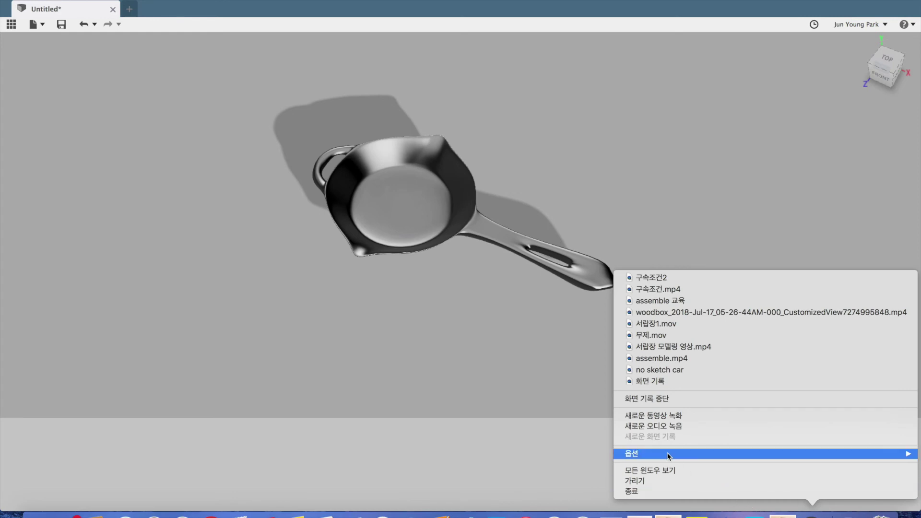
{"action": "left_click", "coordinate": [657, 491]}
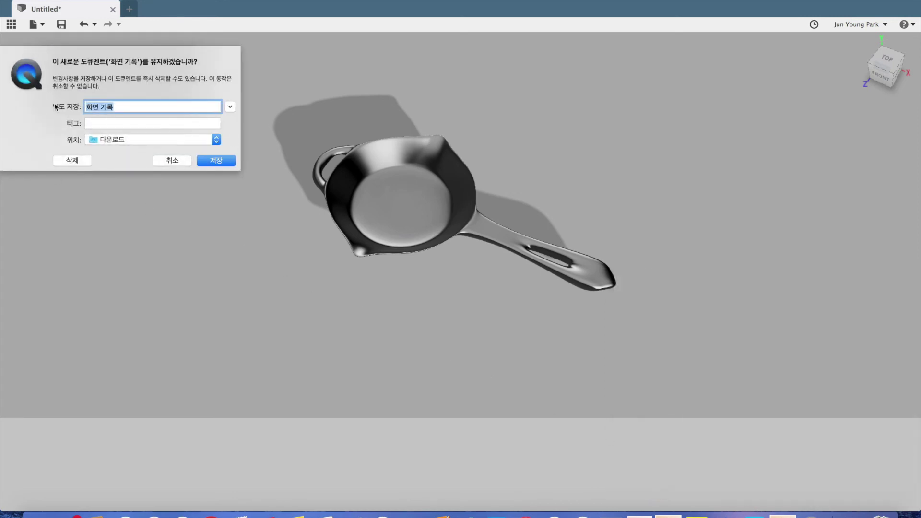
{"action": "type", "text": "gp"}
{"action": "key", "text": "BackSpace"}
{"action": "key", "text": "BackSpace"}
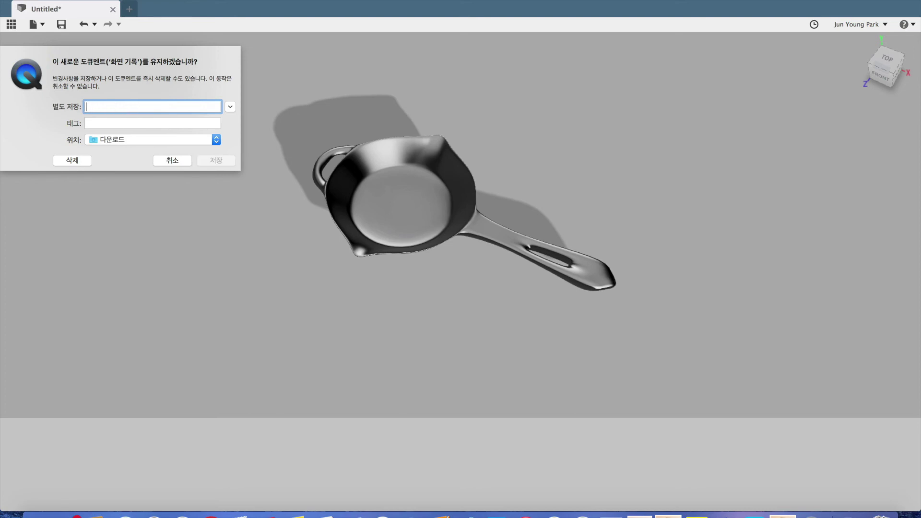
{"action": "type", "text": "베틀그라운드 프라이펜"}
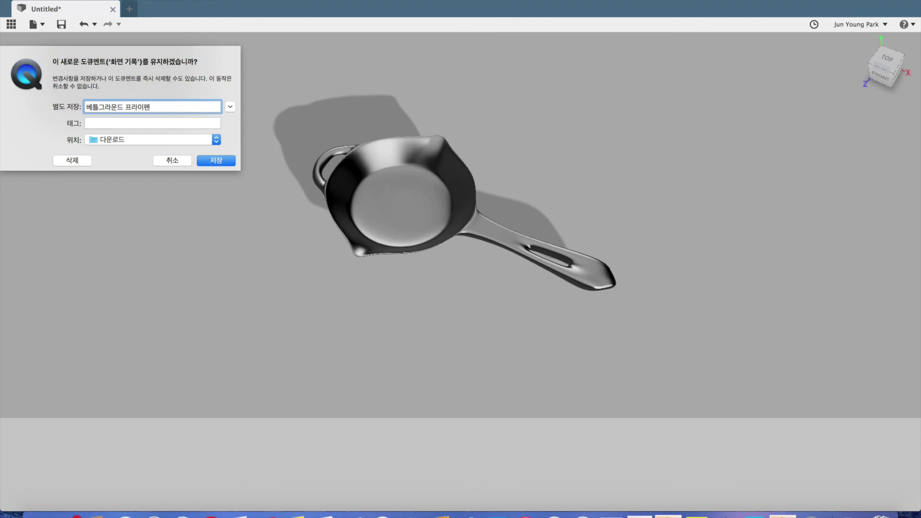
{"action": "left_click", "coordinate": [233, 164]}
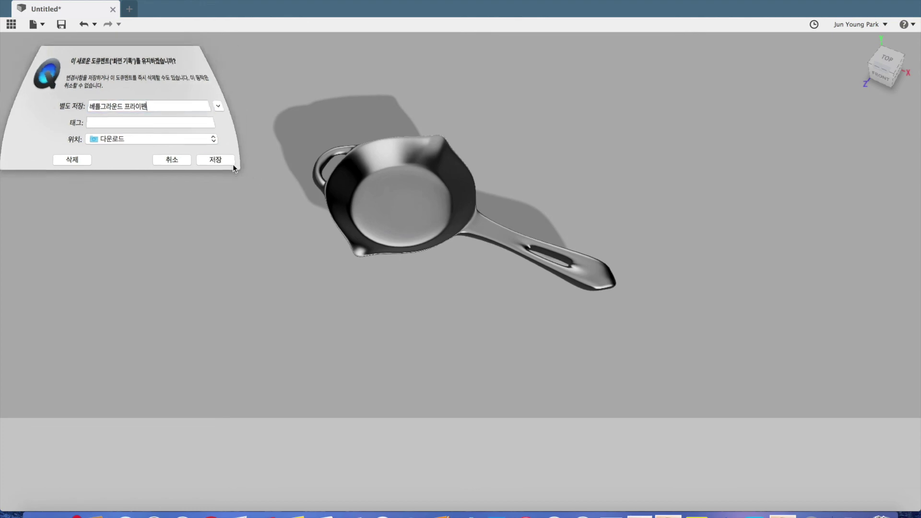